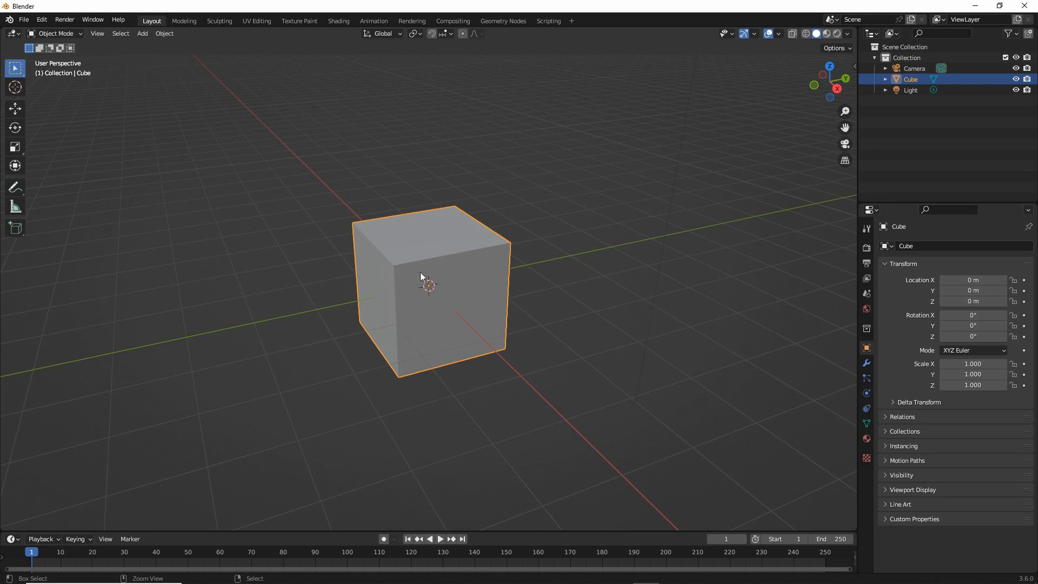
pyautogui.hotkey('ctrl', '2')
pyautogui.moveTo(431, 263); pyautogui.dragTo(467, 310)
pyautogui.press('Escape')
pyautogui.moveTo(413, 306)
pyautogui.mouseDown(button='middle')
pyautogui.moveTo(508, 310)
pyautogui.moveTo(402, 310)
pyautogui.mouseUp(button='middle')
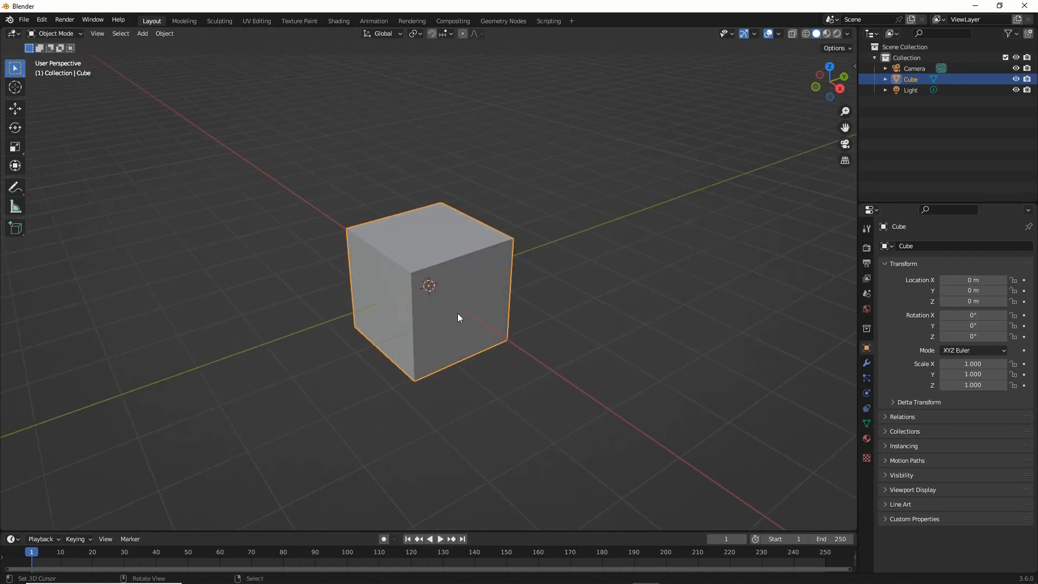
pyautogui.hotkey('ctrl', '2')
pyautogui.moveTo(858, 423); pyautogui.dragTo(895, 438)
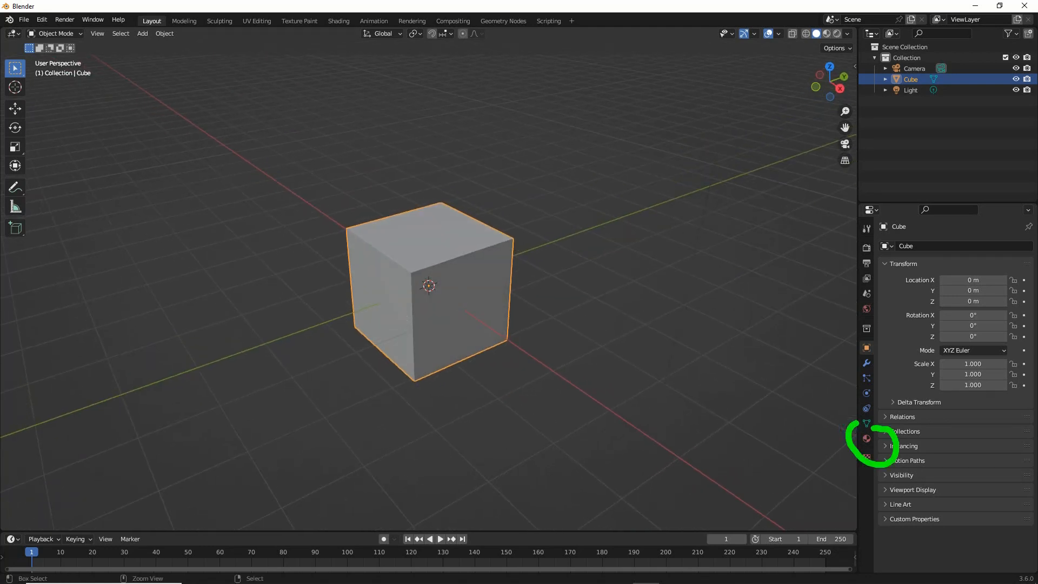
pyautogui.press('Escape')
# Open the cube's material properties and remove its existing material slot
pyautogui.click(867, 438)
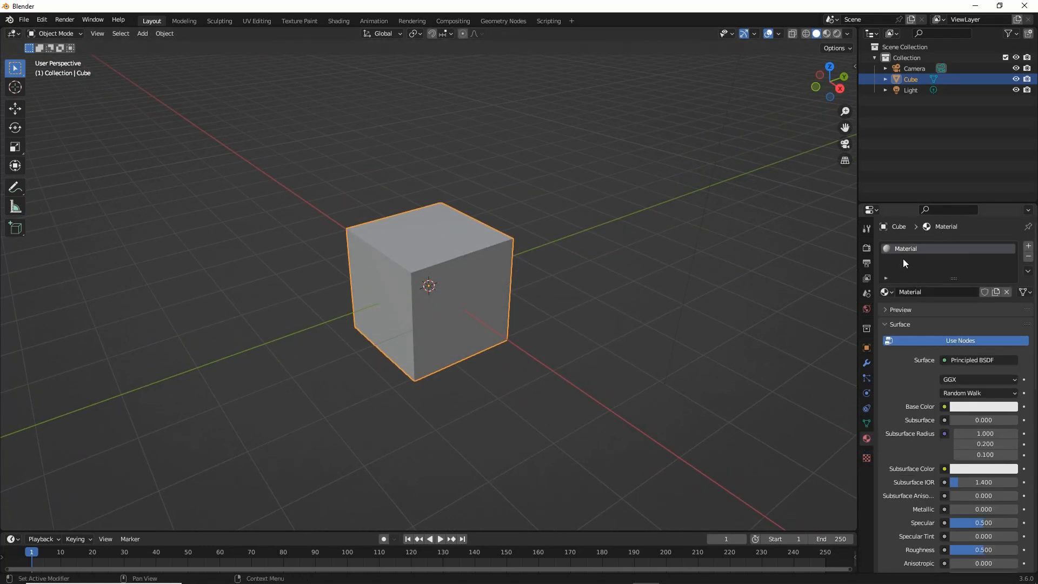
pyautogui.hotkey('ctrl', '2')
pyautogui.moveTo(892, 263); pyautogui.dragTo(928, 262)
pyautogui.moveTo(797, 254)
pyautogui.mouseDown()
pyautogui.moveTo(836, 254)
pyautogui.moveTo(616, 254)
pyautogui.mouseUp()
pyautogui.moveTo(586, 242)
pyautogui.mouseDown()
pyautogui.moveTo(582, 279)
pyautogui.moveTo(641, 289)
pyautogui.mouseUp()
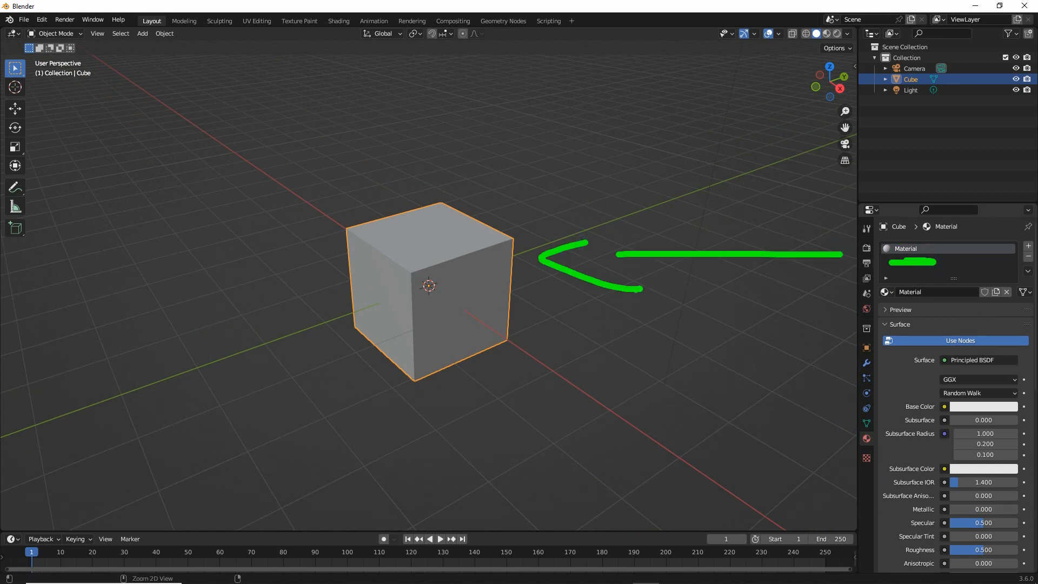
pyautogui.press('Escape')
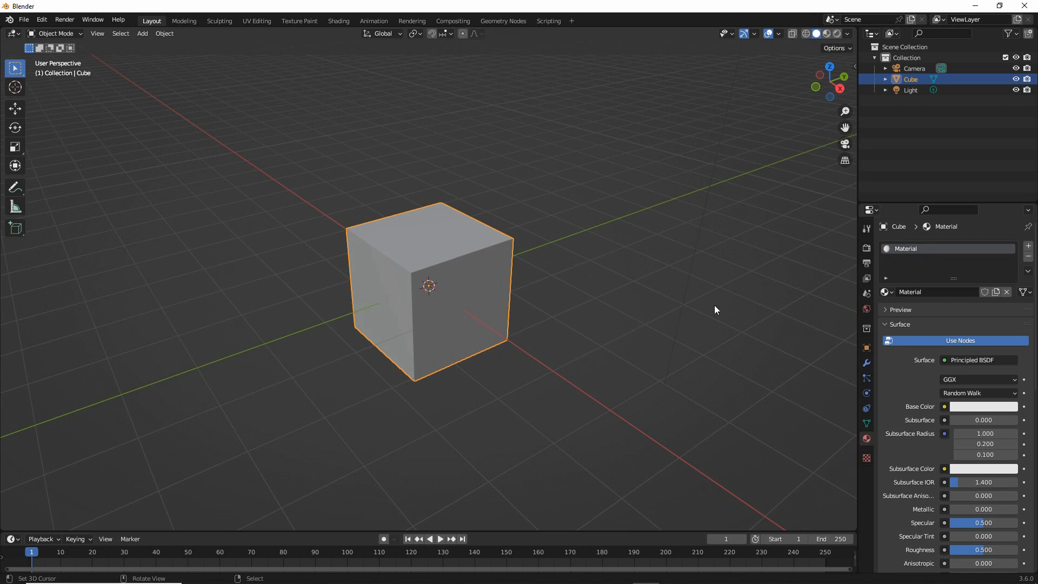
pyautogui.click(1029, 257)
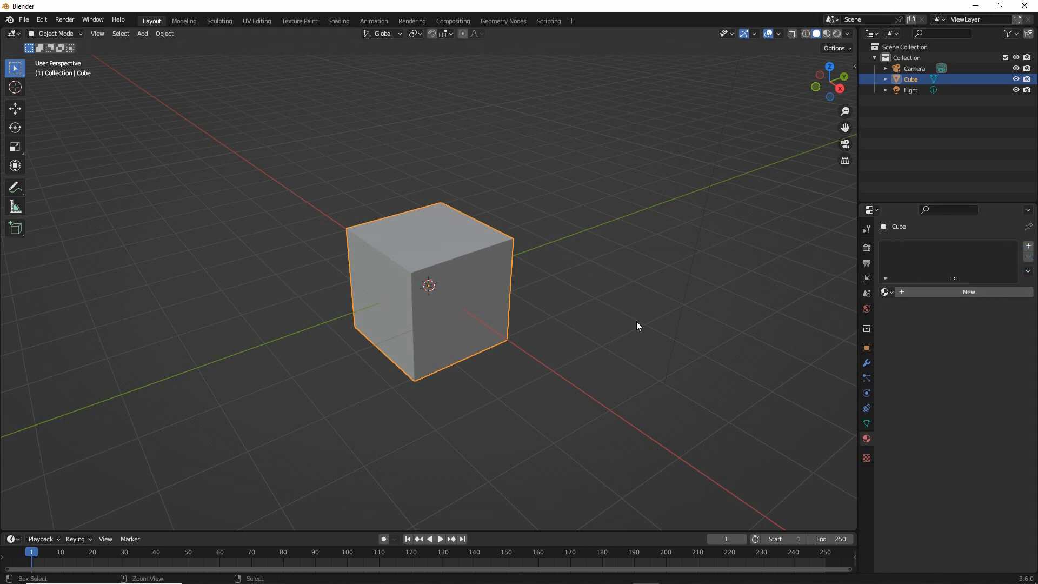
pyautogui.moveTo(1027, 238)
pyautogui.mouseDown()
pyautogui.moveTo(1032, 261)
pyautogui.moveTo(1036, 232)
pyautogui.mouseUp()
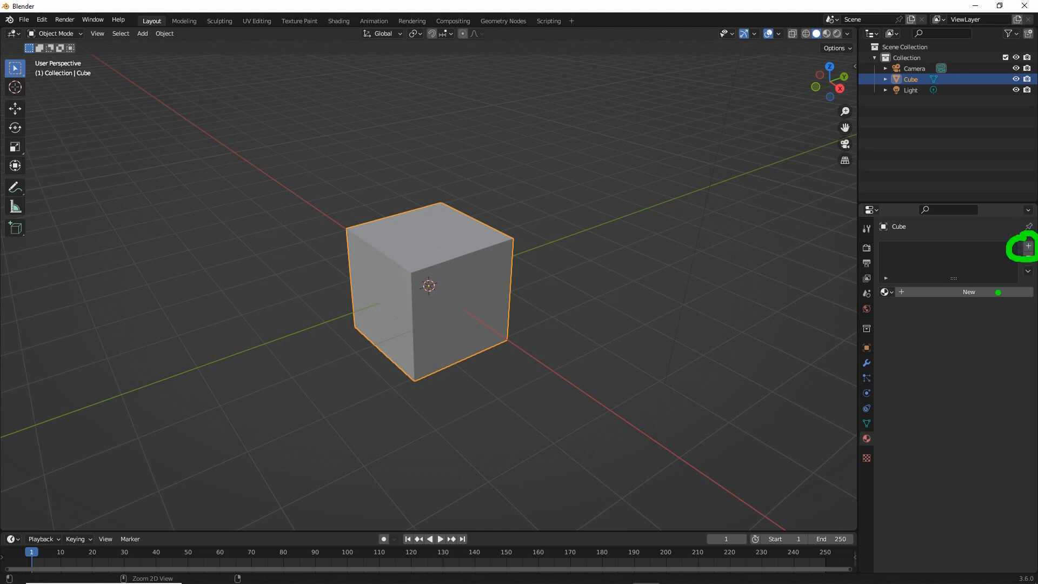
pyautogui.moveTo(967, 284)
pyautogui.mouseDown()
pyautogui.moveTo(998, 282)
pyautogui.moveTo(961, 276)
pyautogui.mouseUp()
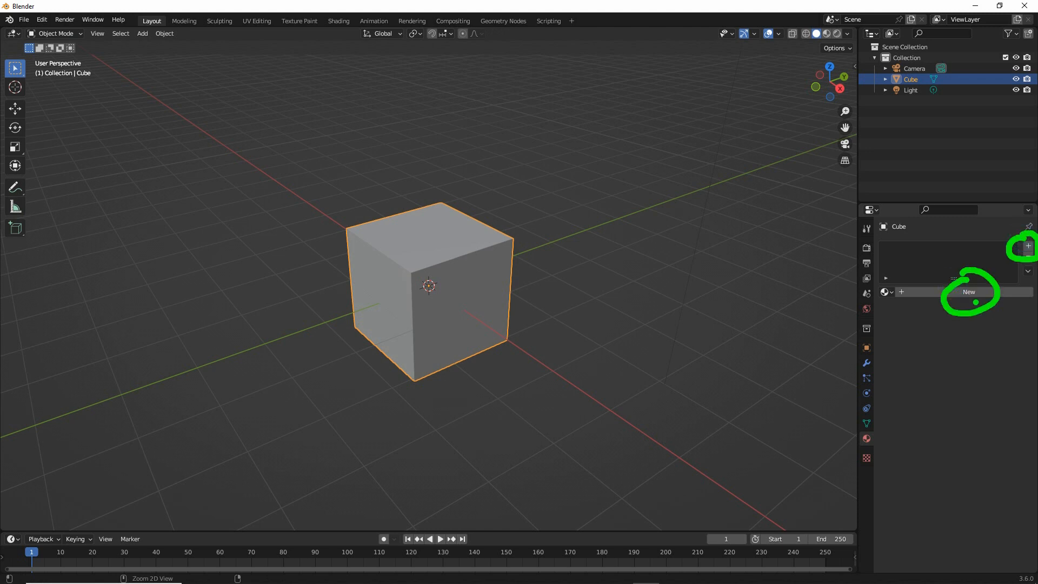
pyautogui.press('Escape')
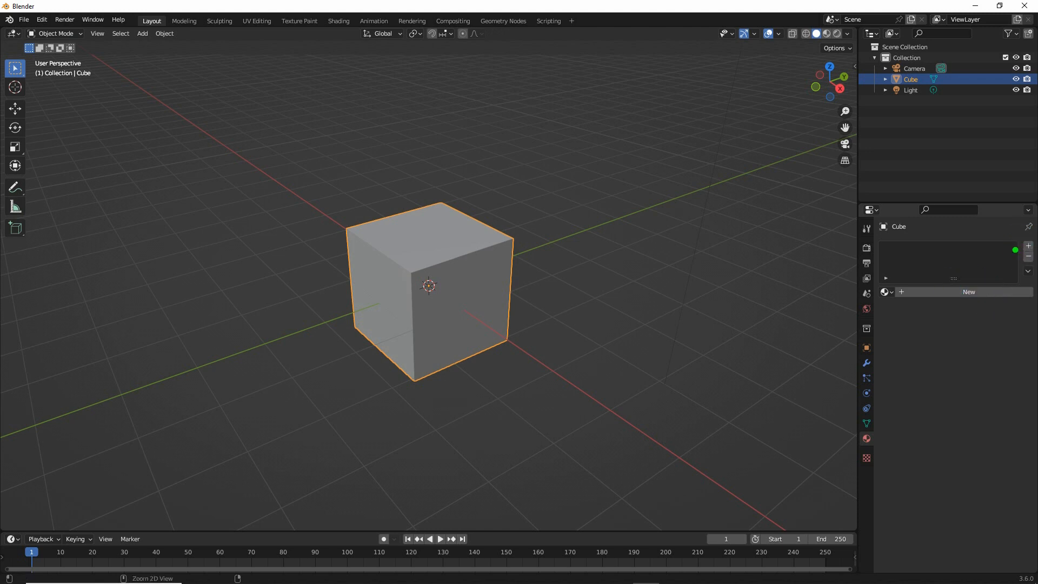
pyautogui.moveTo(887, 247); pyautogui.dragTo(922, 248)
pyautogui.moveTo(962, 328); pyautogui.dragTo(965, 521)
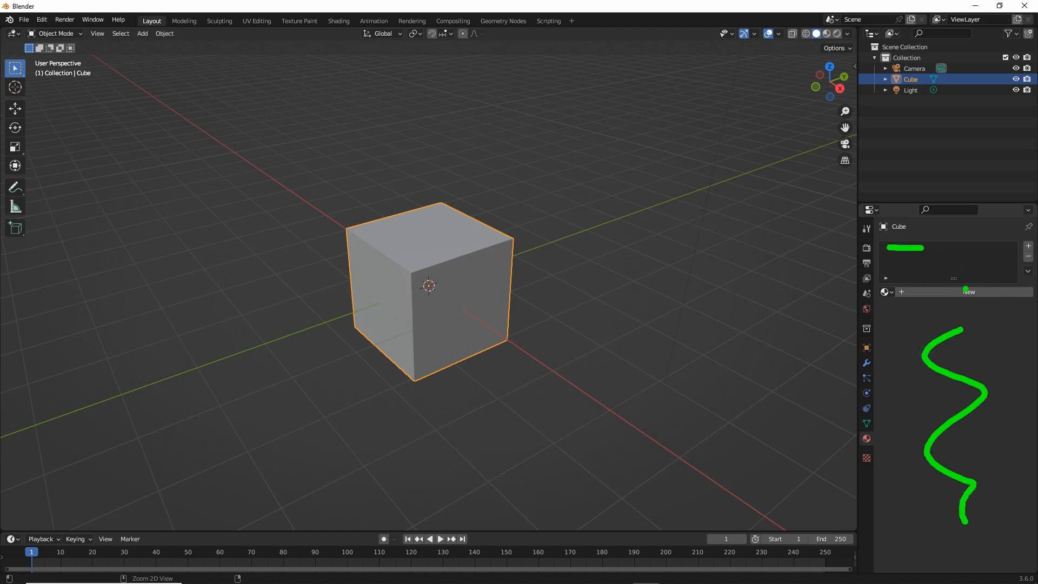
pyautogui.moveTo(966, 289)
pyautogui.mouseDown()
pyautogui.moveTo(983, 296)
pyautogui.moveTo(981, 280)
pyautogui.mouseUp()
pyautogui.moveTo(929, 258); pyautogui.dragTo(946, 249)
pyautogui.moveTo(905, 320); pyautogui.dragTo(930, 534)
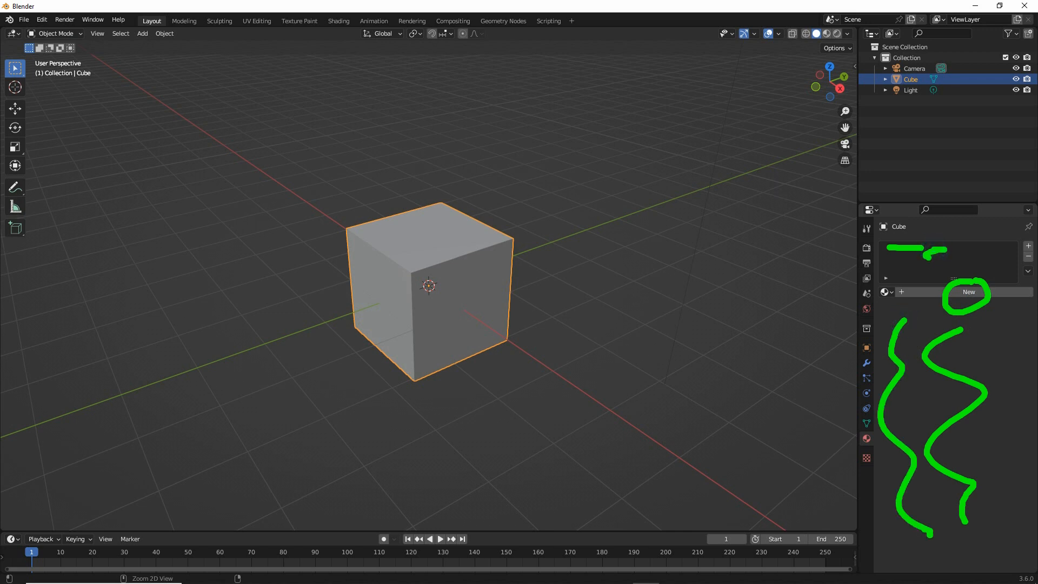
# Assign the existing material named Material to the cube and rename it sand
pyautogui.click(889, 292)
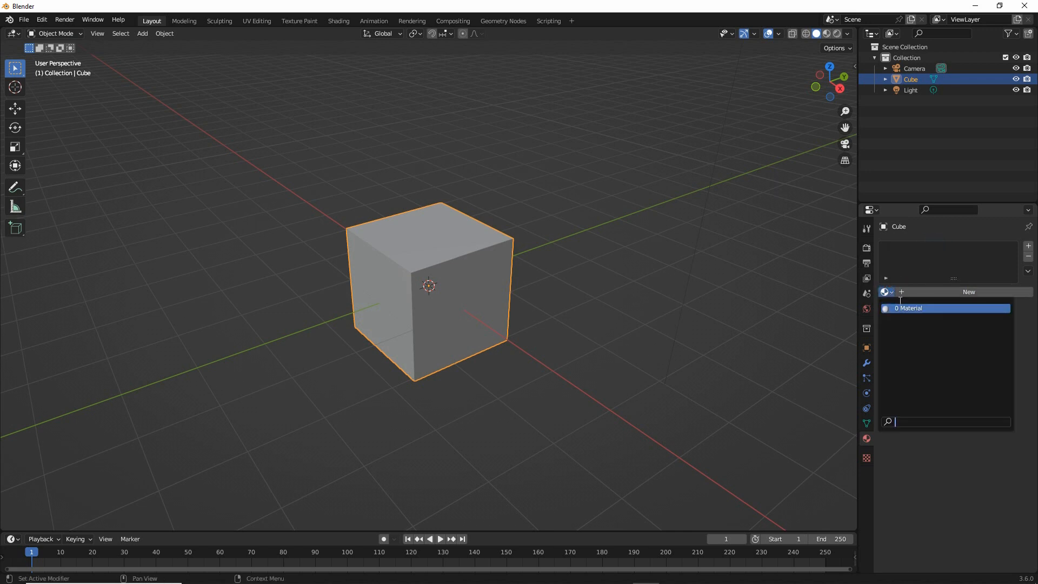
pyautogui.click(904, 308)
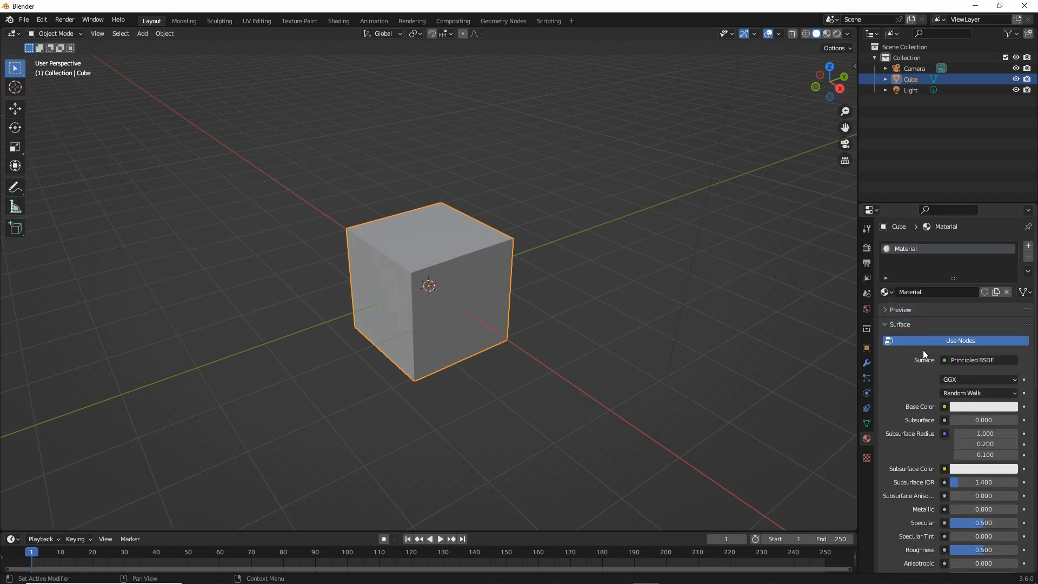
pyautogui.click(928, 293)
pyautogui.write('sand')
pyautogui.press('Return')
# Show the sand material's preview and set its base color to a sandy yellow
pyautogui.click(885, 309)
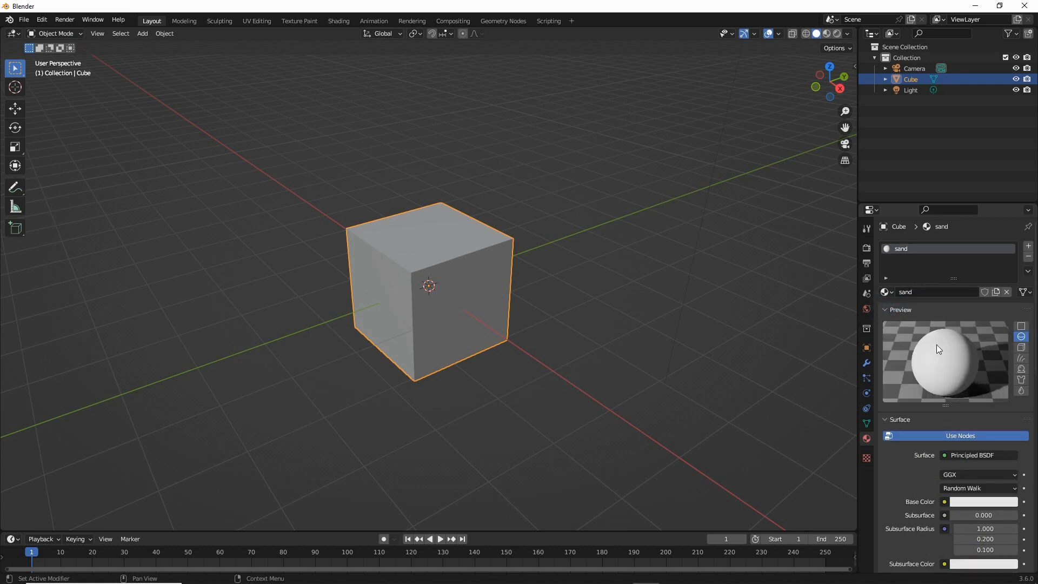
pyautogui.click(966, 503)
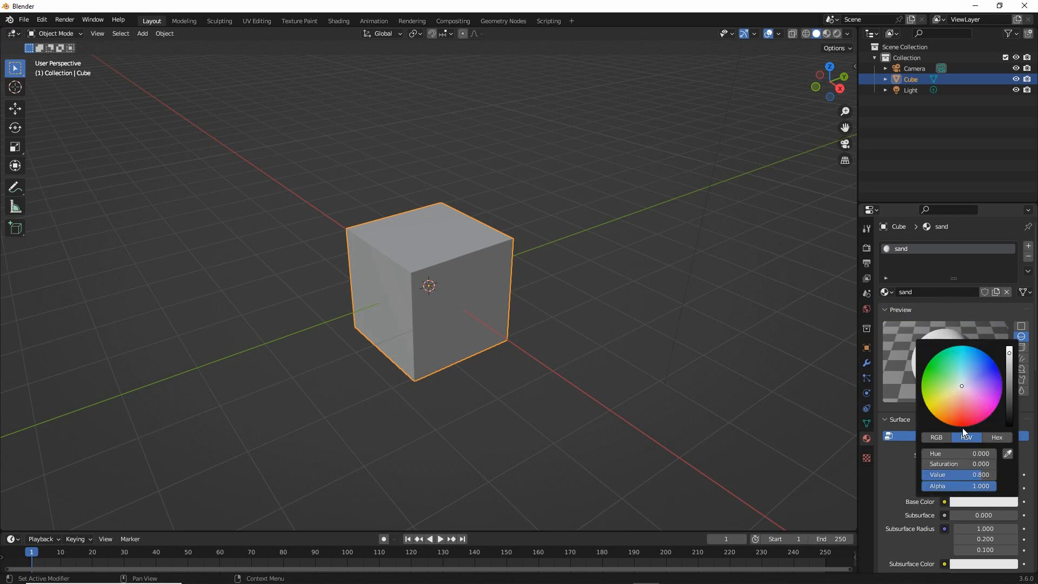
pyautogui.moveTo(962, 387); pyautogui.dragTo(941, 402)
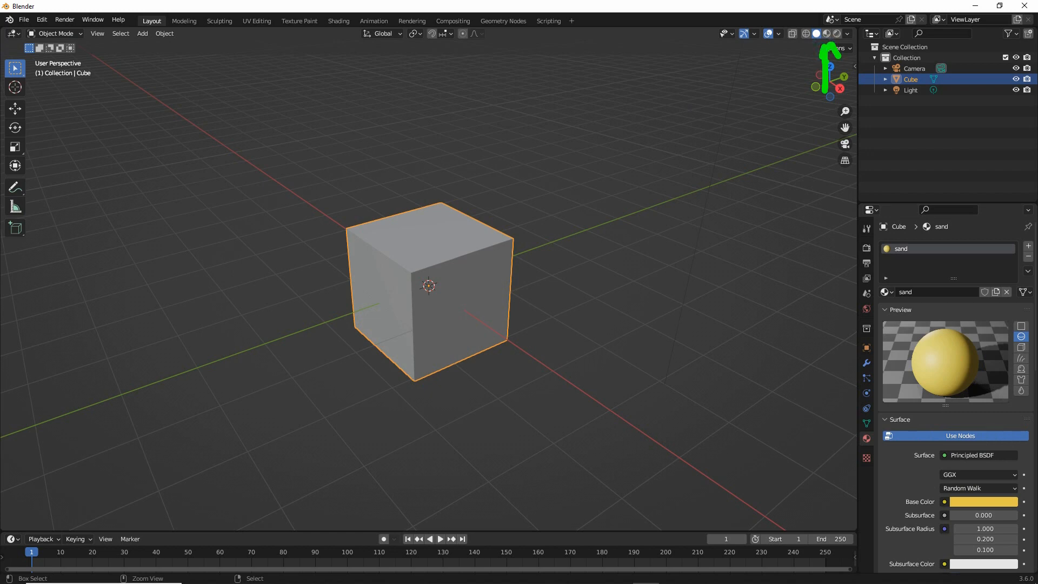
# Switch the viewport to Material Preview shading to display the cube's material color
pyautogui.click(826, 34)
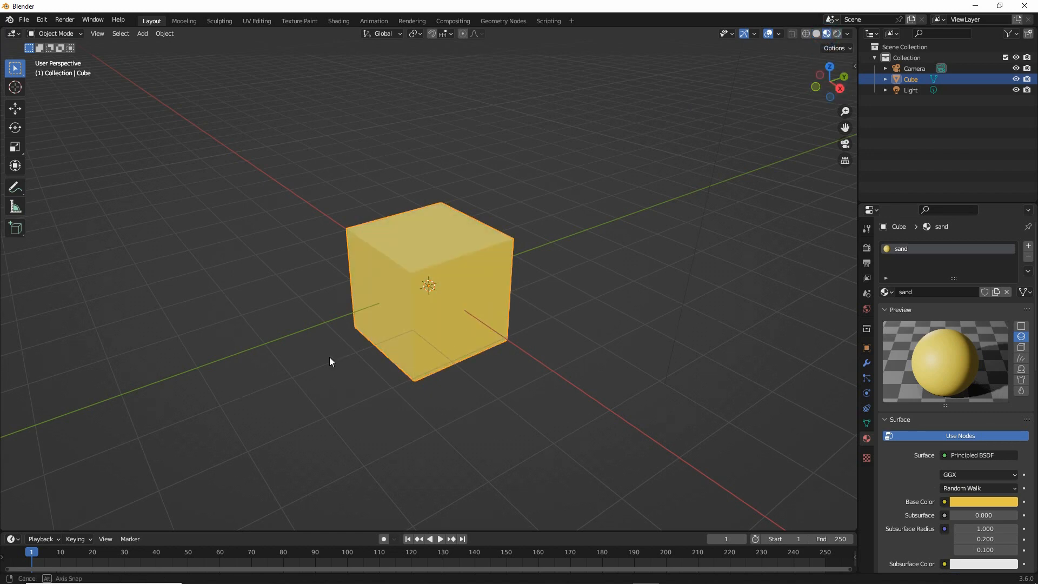
pyautogui.moveTo(331, 362); pyautogui.dragTo(366, 366, button='middle')
pyautogui.scroll(2, 356, 366)
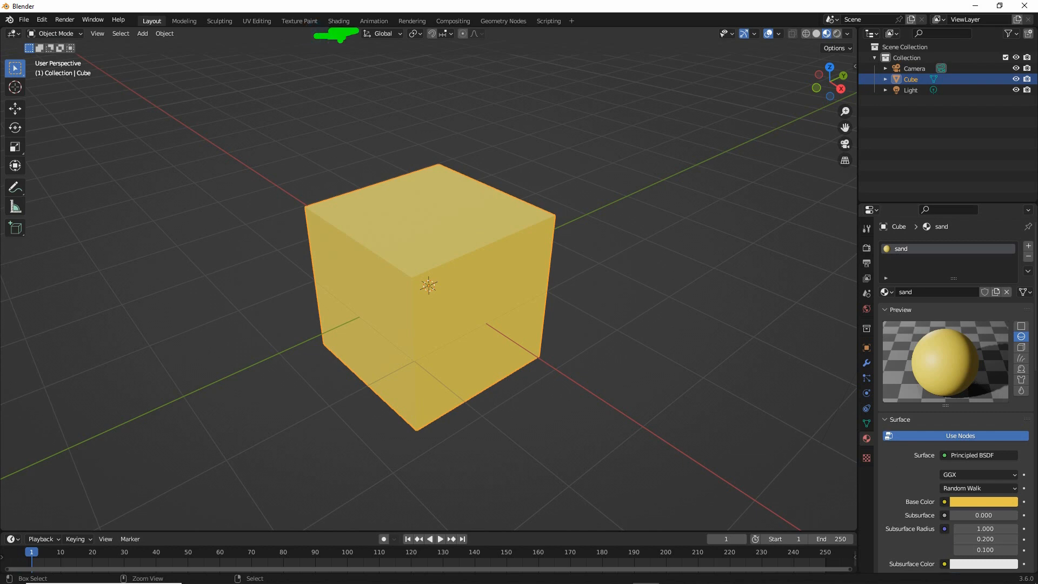
# Switch to the Shading workspace and frame the cube and its material nodes up close
pyautogui.click(339, 20)
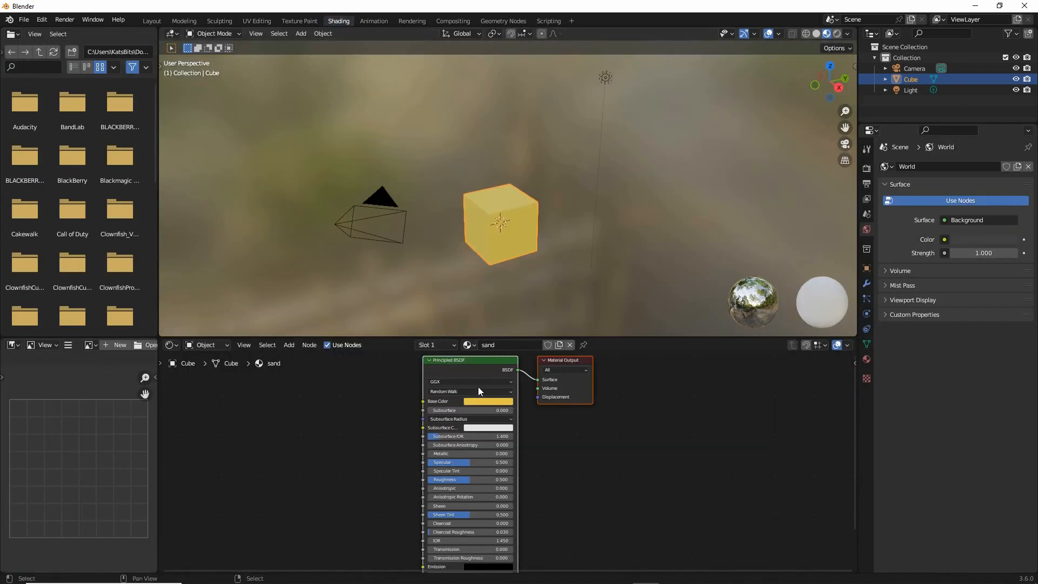
pyautogui.moveTo(380, 391); pyautogui.dragTo(427, 403, button='middle')
pyautogui.scroll(3, 443, 253)
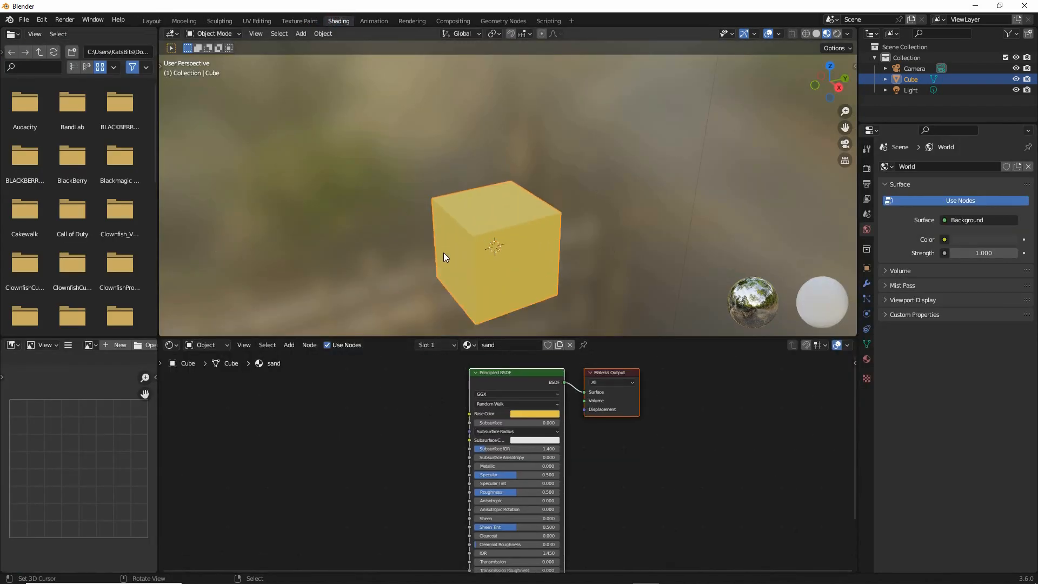
pyautogui.keyDown('shift'); pyautogui.moveTo(452, 247); pyautogui.dragTo(452, 199, button='middle'); pyautogui.keyUp('shift')
pyautogui.scroll(3, 452, 200)
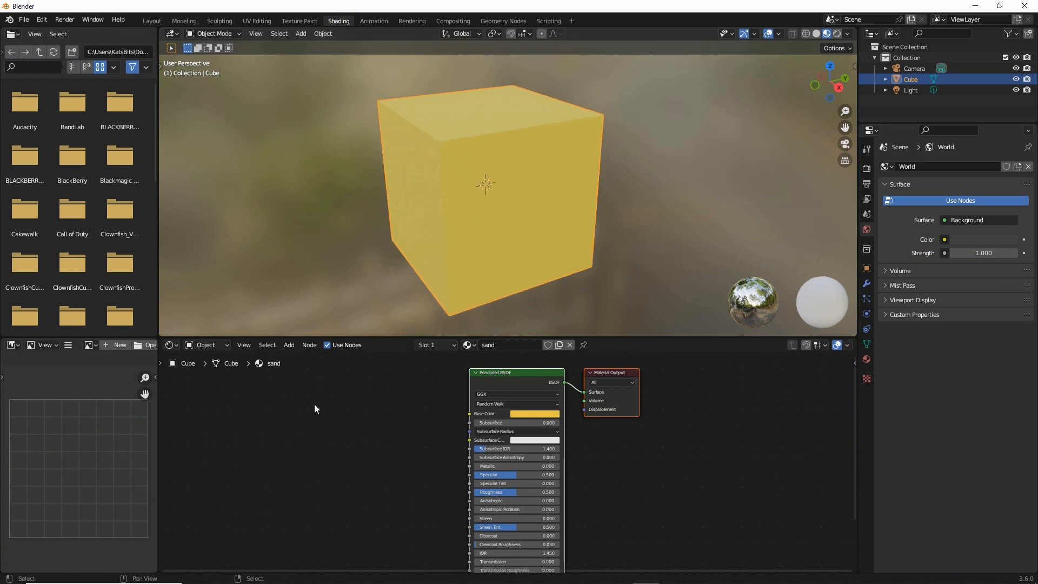
# Add an Image Texture node to the sand material and connect its Color output to the Principled BSDF's Base Color
pyautogui.click(290, 346)
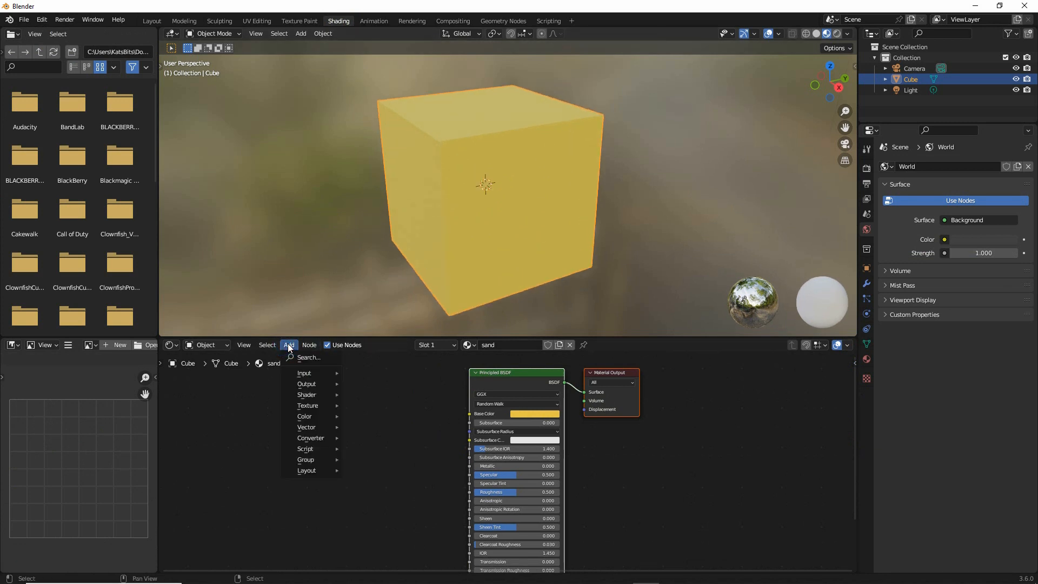
pyautogui.moveTo(303, 405)
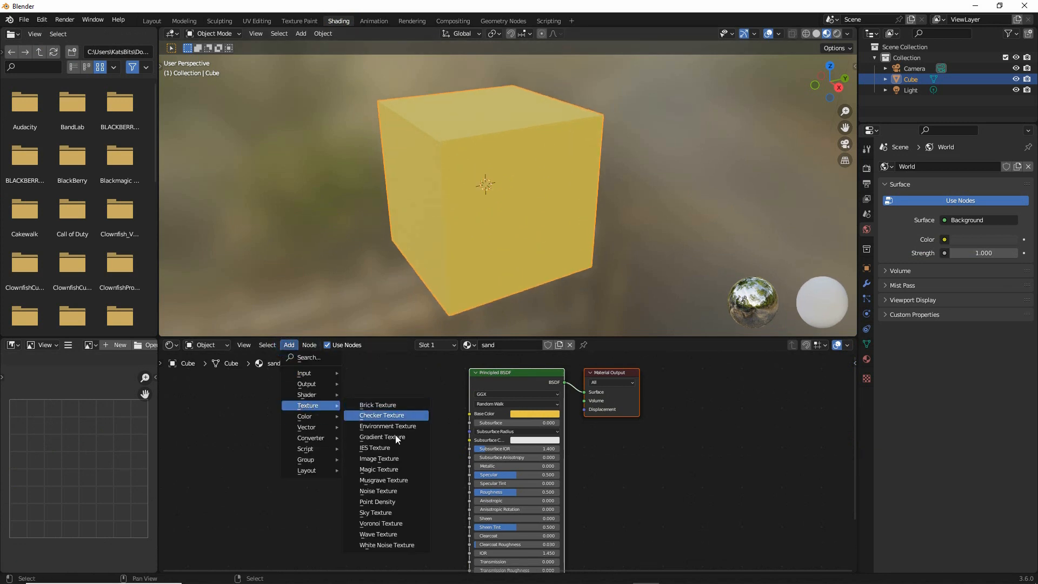
pyautogui.moveTo(364, 467); pyautogui.dragTo(418, 468)
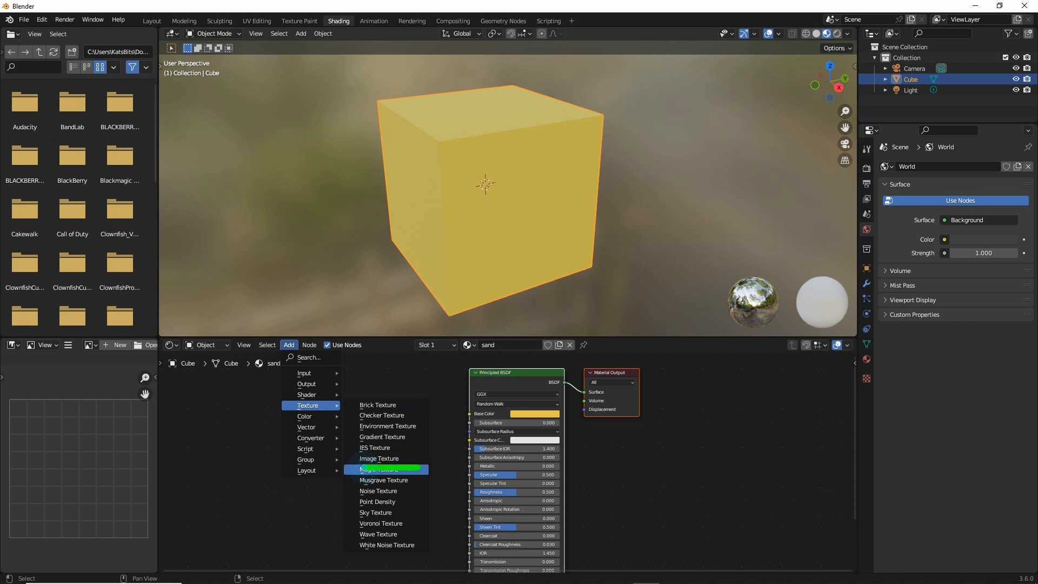
pyautogui.moveTo(296, 412); pyautogui.dragTo(329, 415)
pyautogui.moveTo(282, 359); pyautogui.dragTo(298, 359)
pyautogui.click(379, 459)
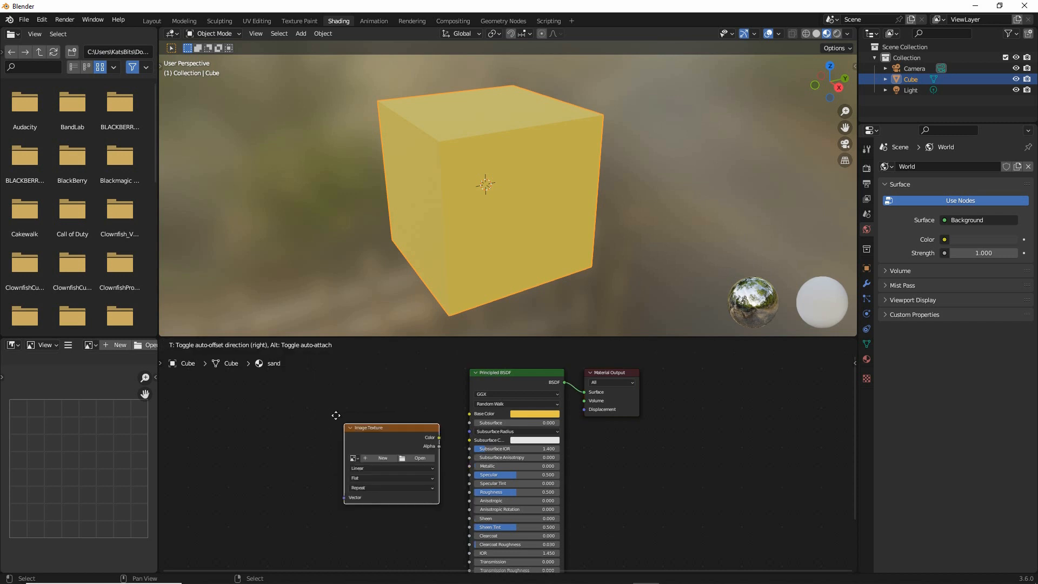
pyautogui.click(326, 403)
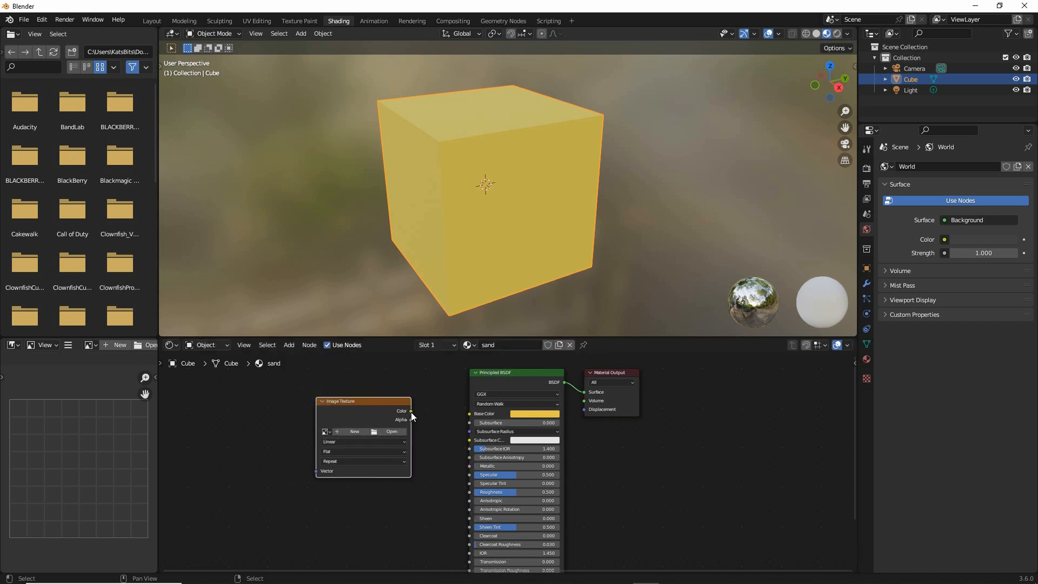
pyautogui.moveTo(410, 410); pyautogui.dragTo(469, 414)
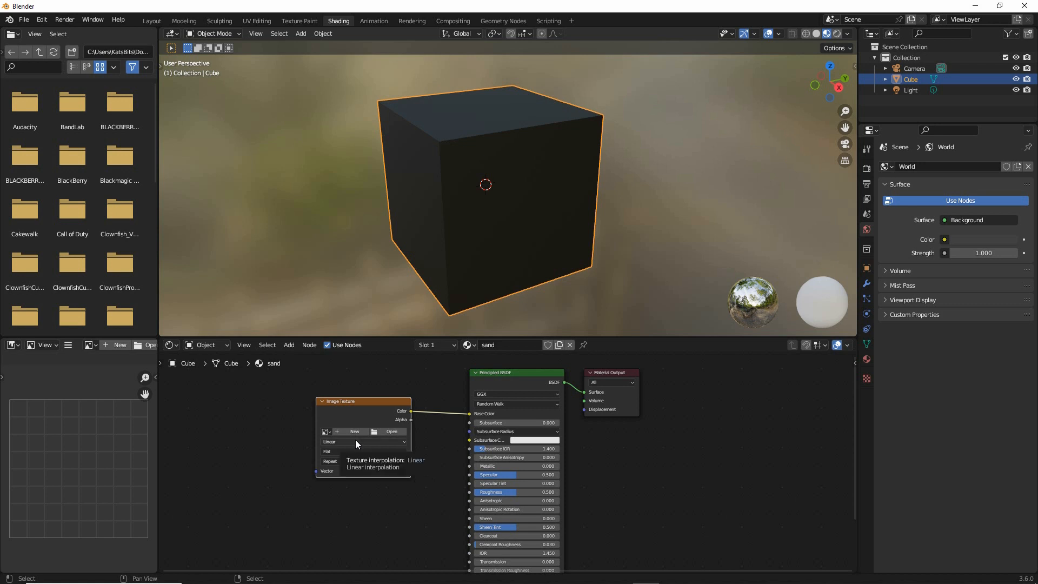
# Start a new image in the Image Texture node, named sand, with a width and height of 16 px
pyautogui.scroll(3, 369, 448)
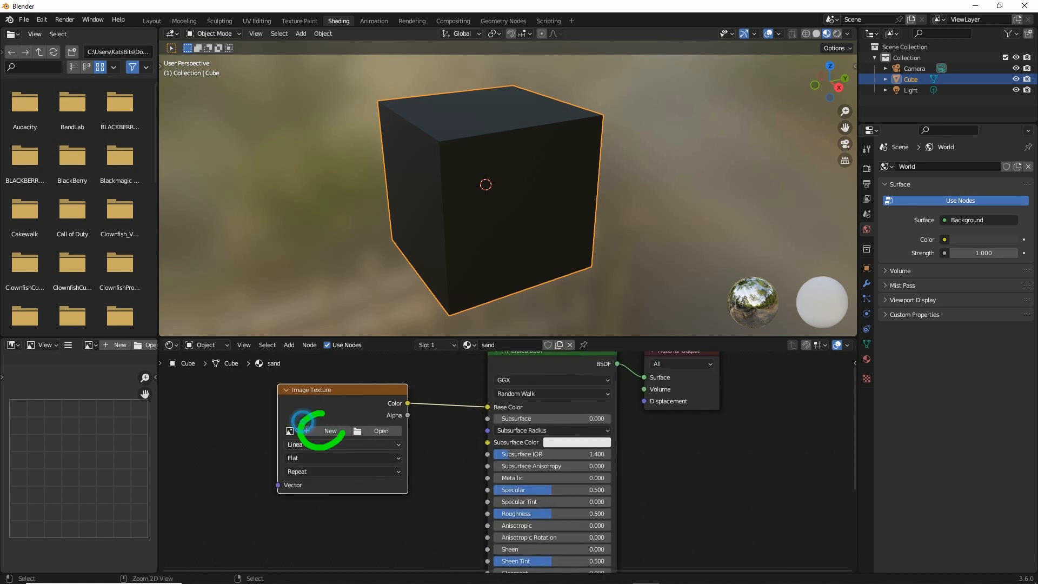
pyautogui.click(325, 430)
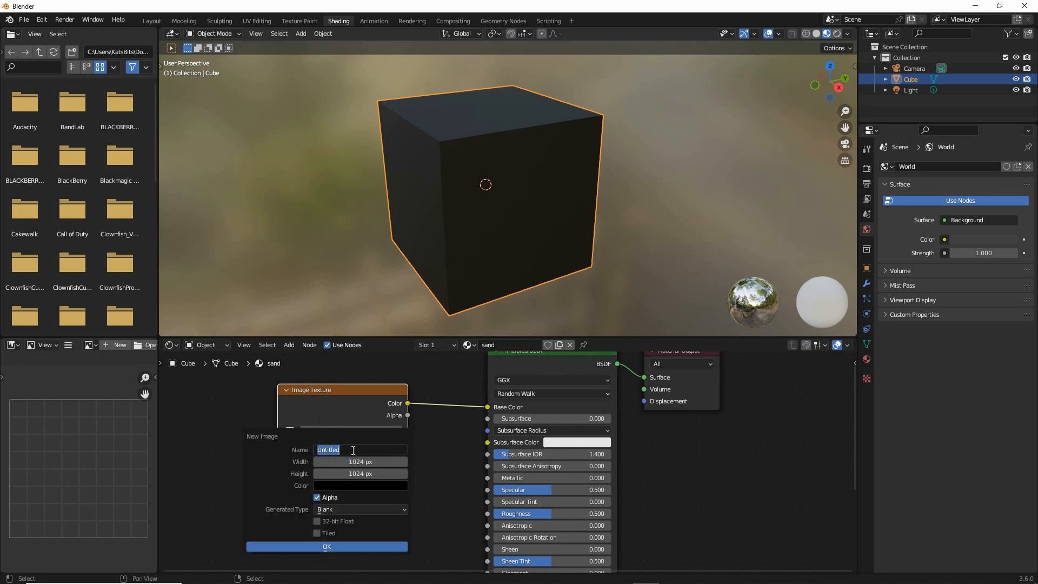
pyautogui.write('sand')
pyautogui.click(355, 462)
pyautogui.write('1')
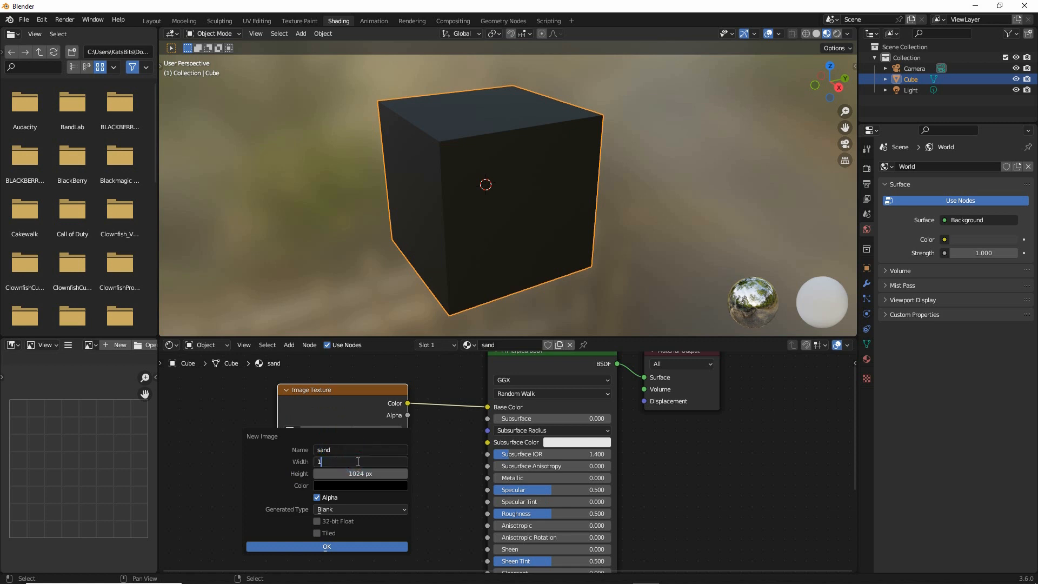
pyautogui.write('6')
pyautogui.click(353, 474)
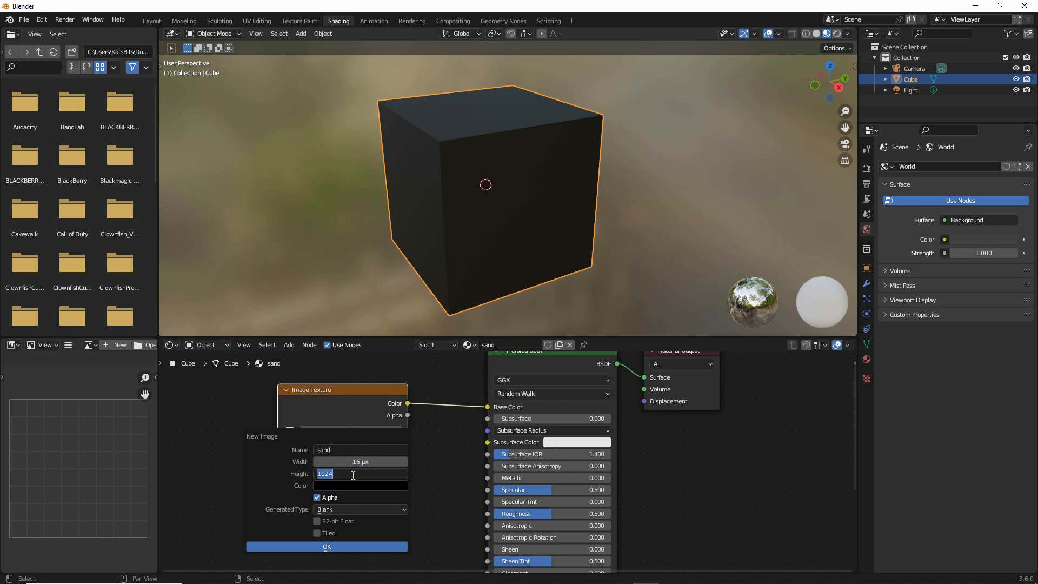
pyautogui.write('16')
pyautogui.press('Return')
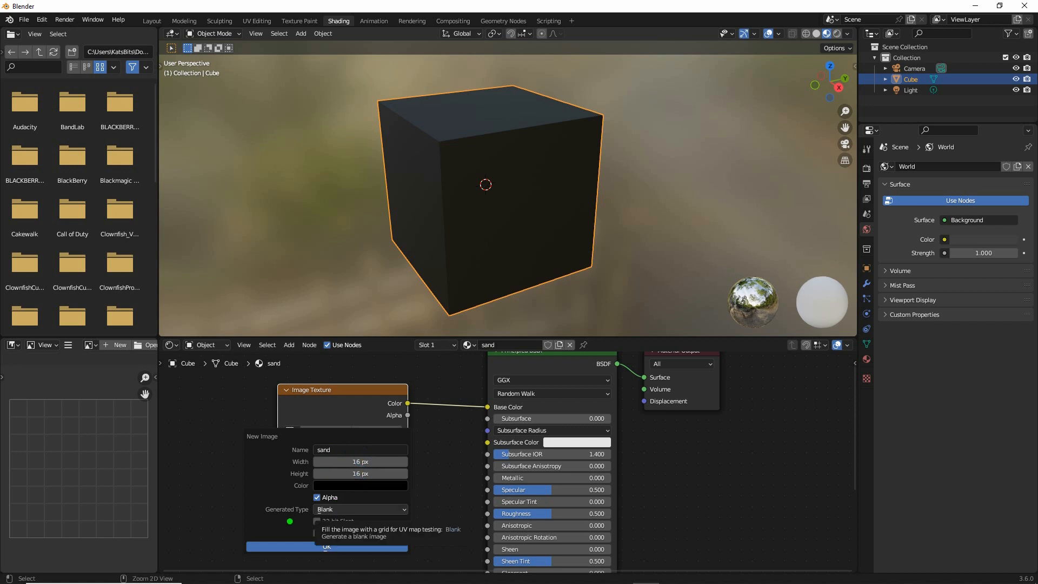
# Set the new image's generated type to Color Grid and create the image
pyautogui.click(336, 510)
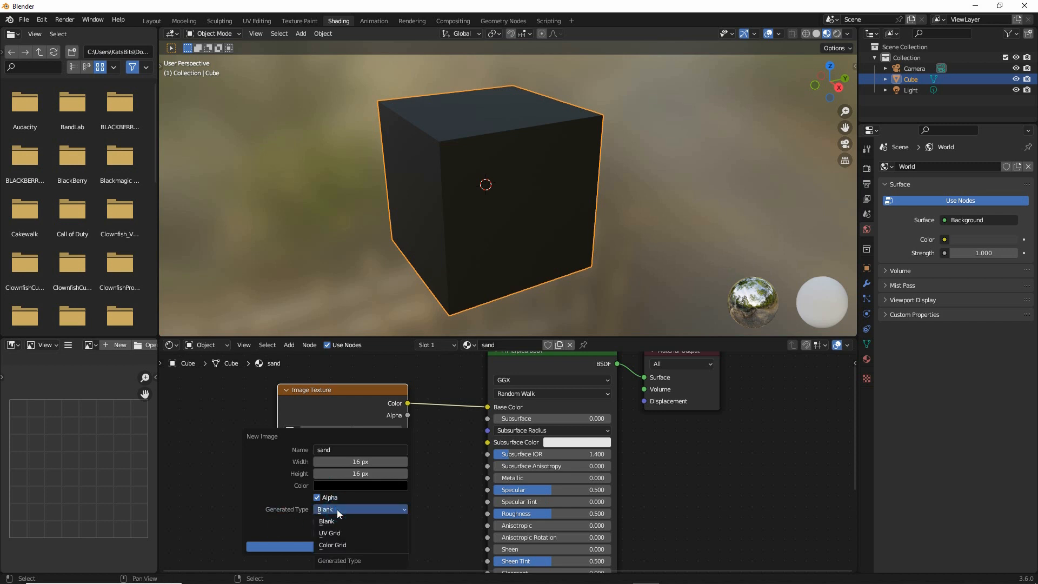
pyautogui.click(349, 544)
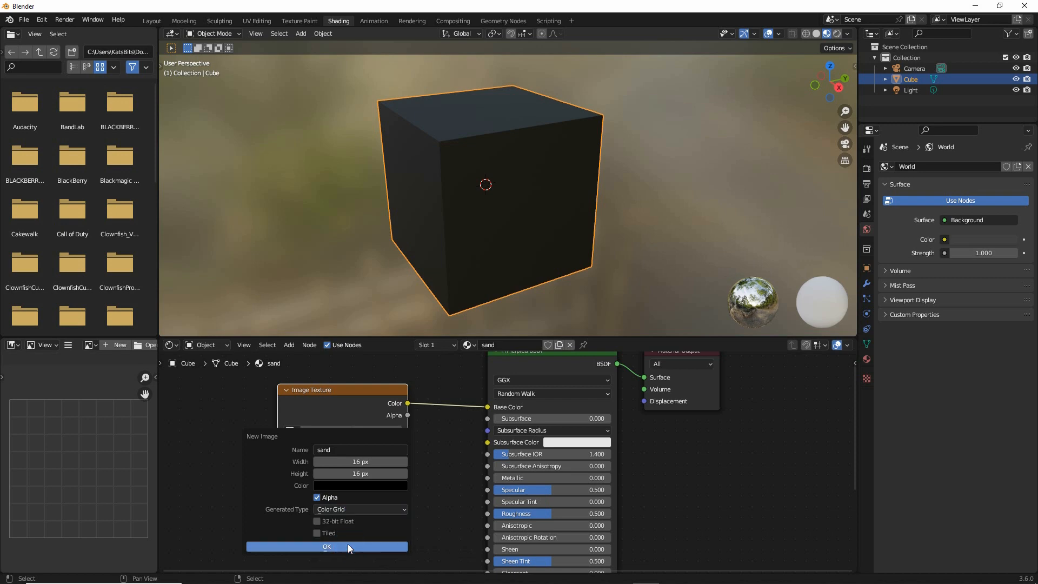
pyautogui.click(322, 547)
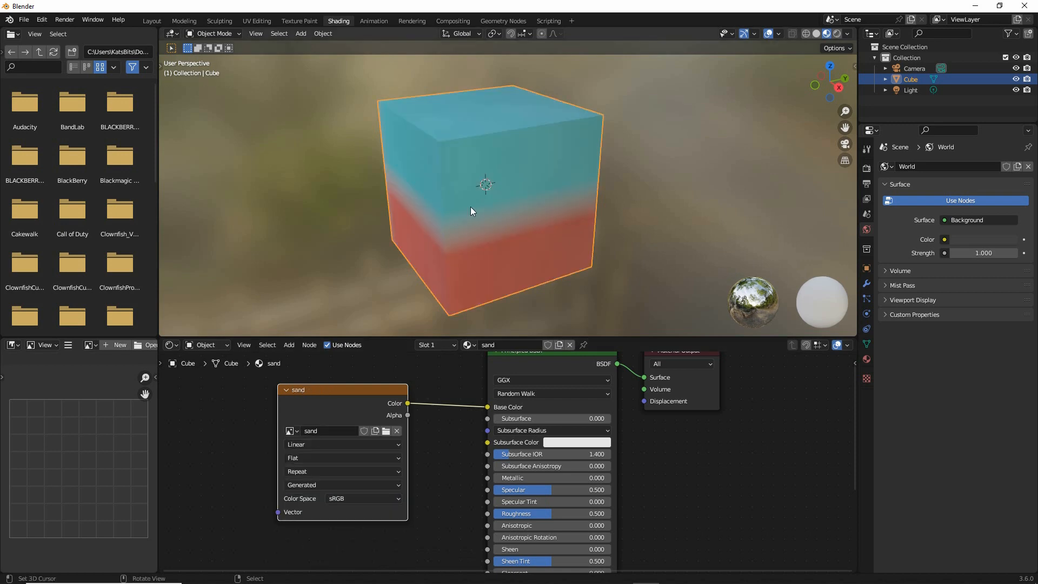
# Set the Image Texture node's interpolation to Closest and check the sharp pixels on the cube from another angle
pyautogui.moveTo(470, 207)
pyautogui.mouseDown(button='middle')
pyautogui.moveTo(341, 199)
pyautogui.moveTo(672, 199)
pyautogui.moveTo(462, 197)
pyautogui.moveTo(493, 198)
pyautogui.mouseUp(button='middle')
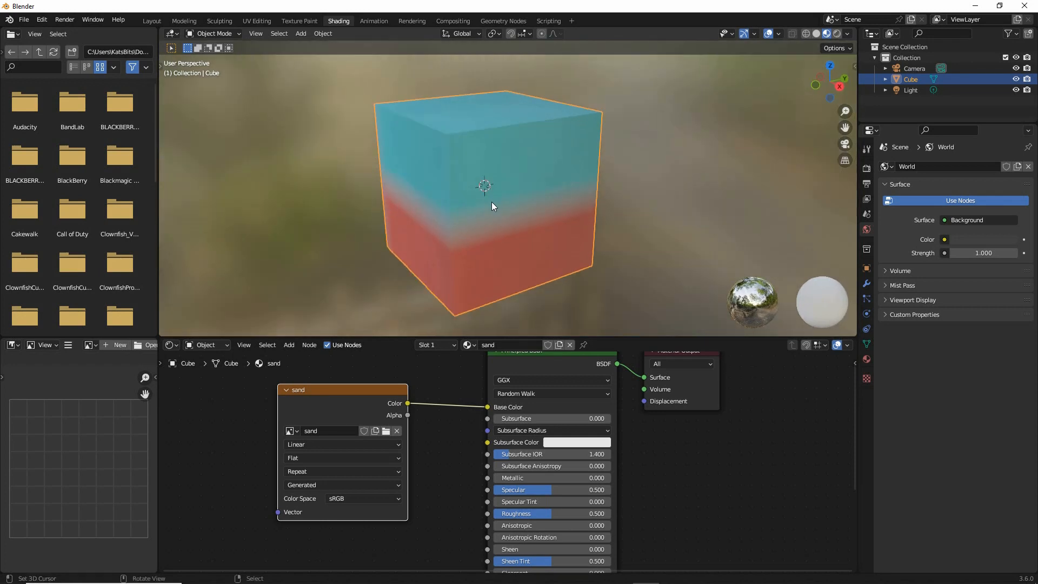
pyautogui.moveTo(431, 244); pyautogui.dragTo(595, 203)
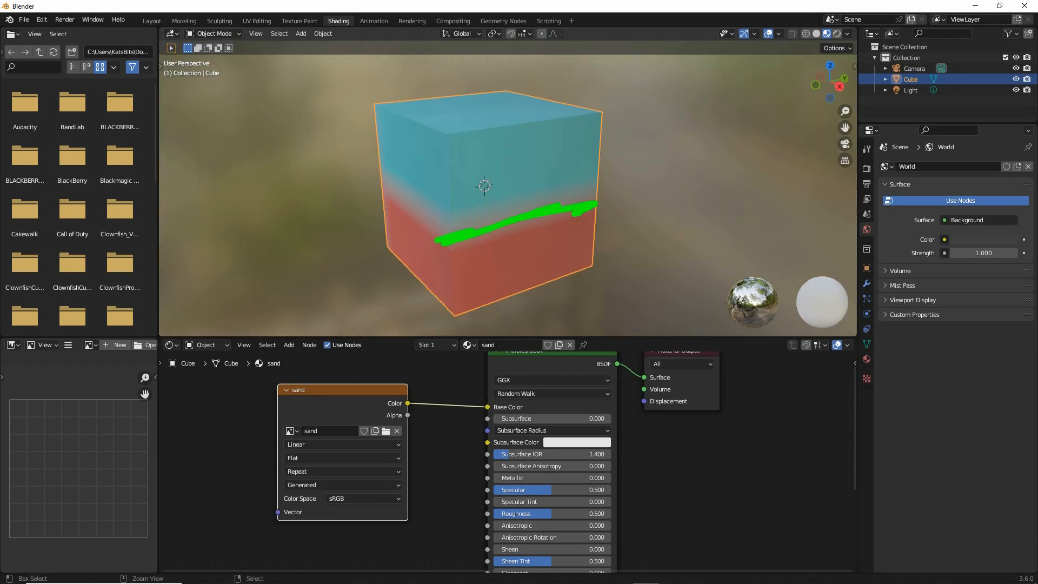
pyautogui.moveTo(287, 455); pyautogui.dragTo(386, 452)
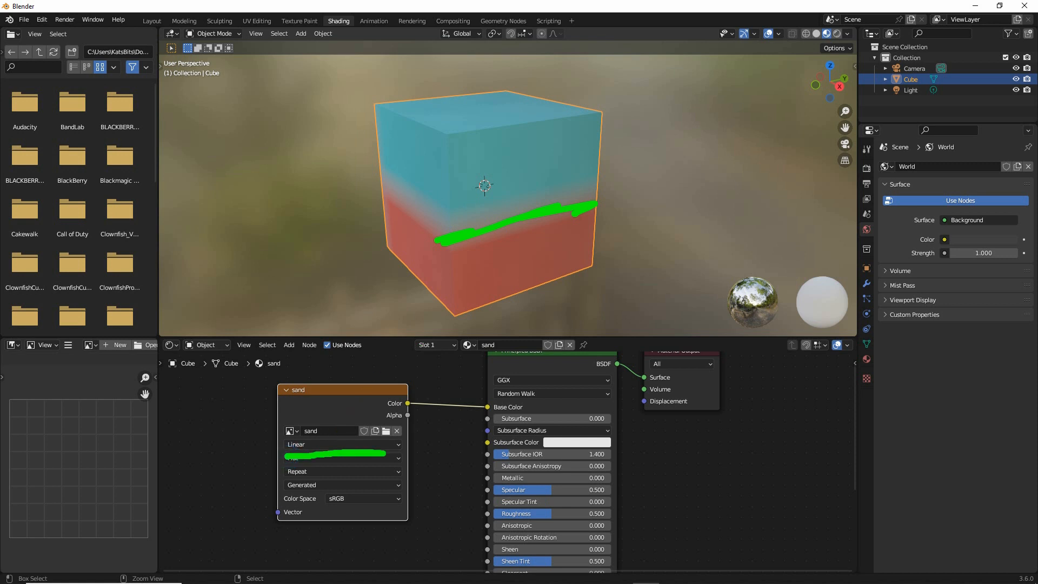
pyautogui.press('Escape')
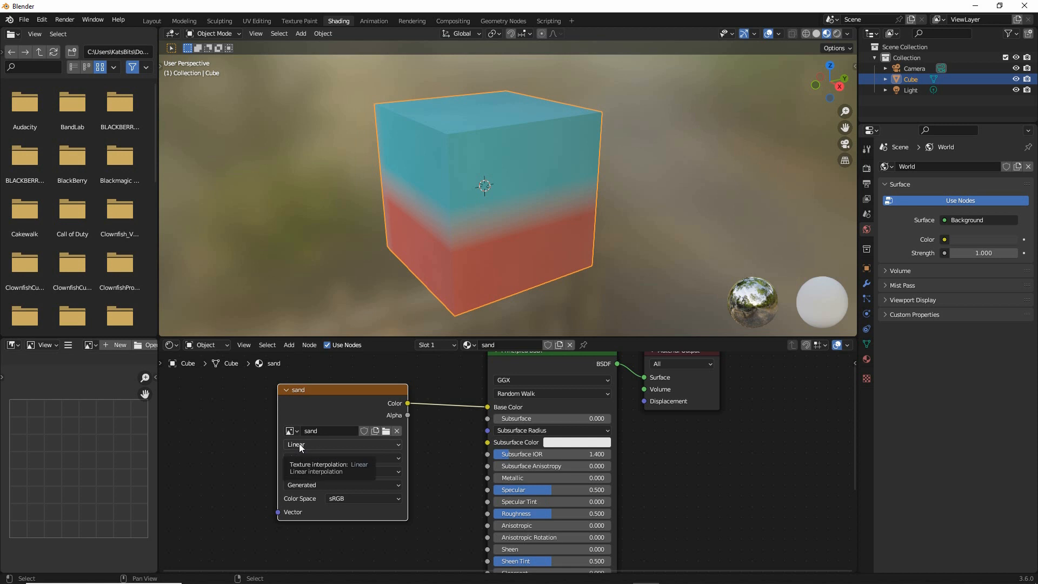
pyautogui.moveTo(499, 215)
pyautogui.mouseDown()
pyautogui.moveTo(555, 168)
pyautogui.moveTo(576, 186)
pyautogui.mouseUp()
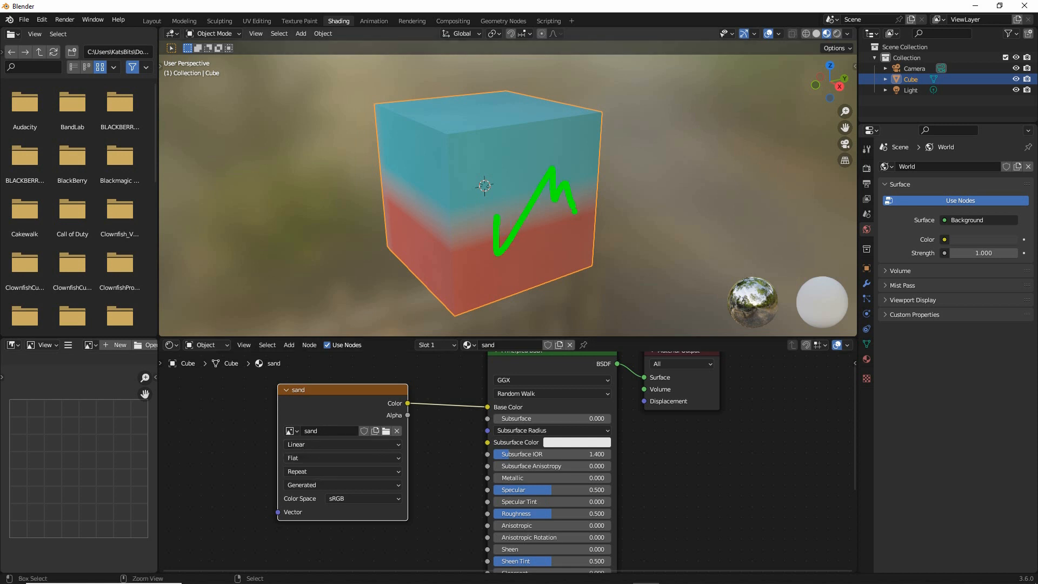
pyautogui.press('Escape')
pyautogui.click(310, 443)
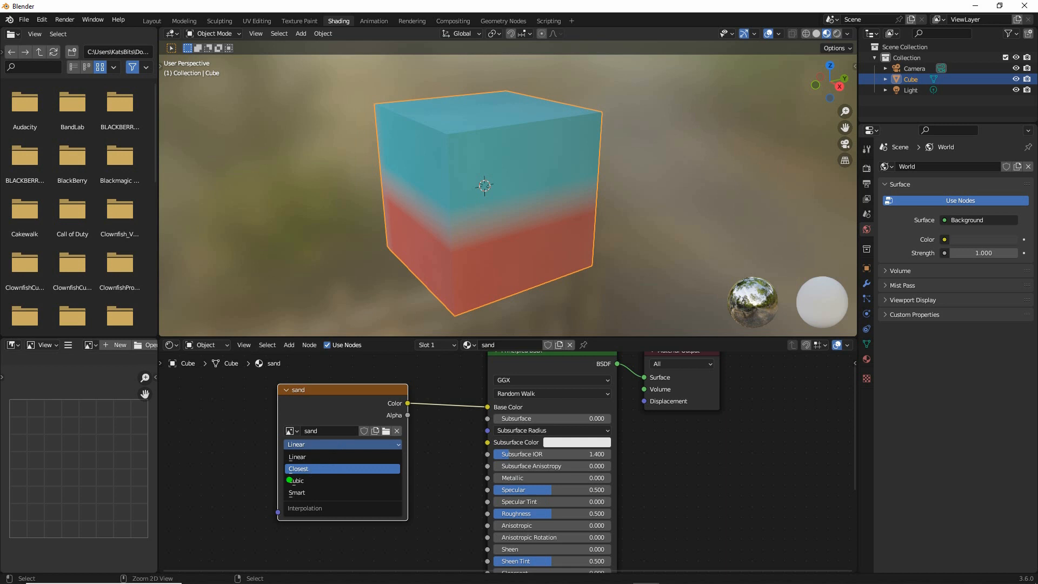
pyautogui.moveTo(286, 479); pyautogui.dragTo(316, 480)
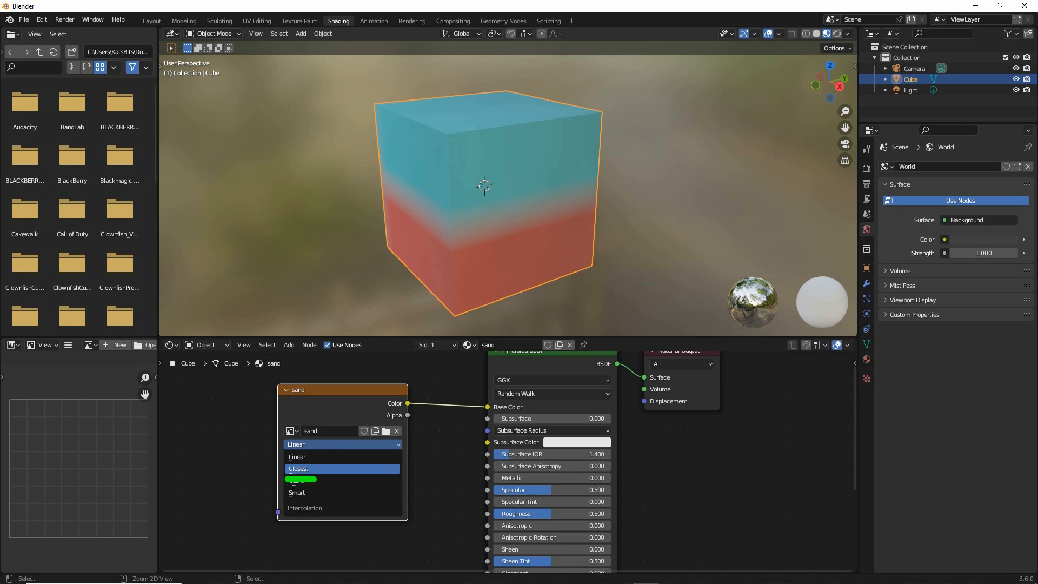
pyautogui.click(304, 469)
pyautogui.moveTo(395, 202); pyautogui.dragTo(437, 215, button='middle')
pyautogui.moveTo(503, 403)
pyautogui.keyDown('ctrl'); pyautogui.mouseDown()
pyautogui.moveTo(576, 393)
pyautogui.moveTo(452, 418)
pyautogui.mouseUp(); pyautogui.keyUp('ctrl')
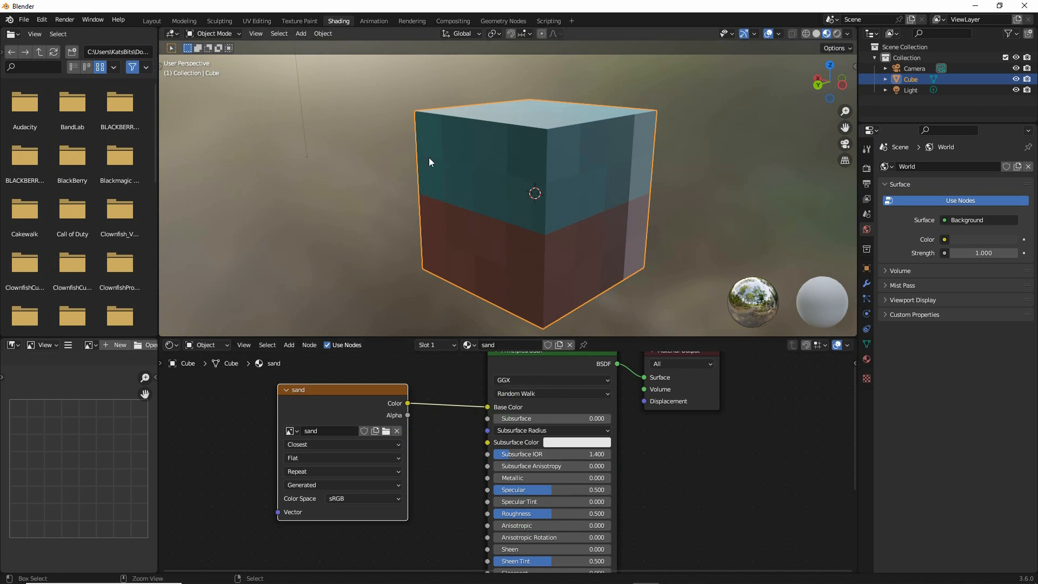
# Switch to the UV Editing workspace and display the cube up close in Material Preview shading
pyautogui.moveTo(242, 35); pyautogui.dragTo(269, 36)
pyautogui.click(257, 21)
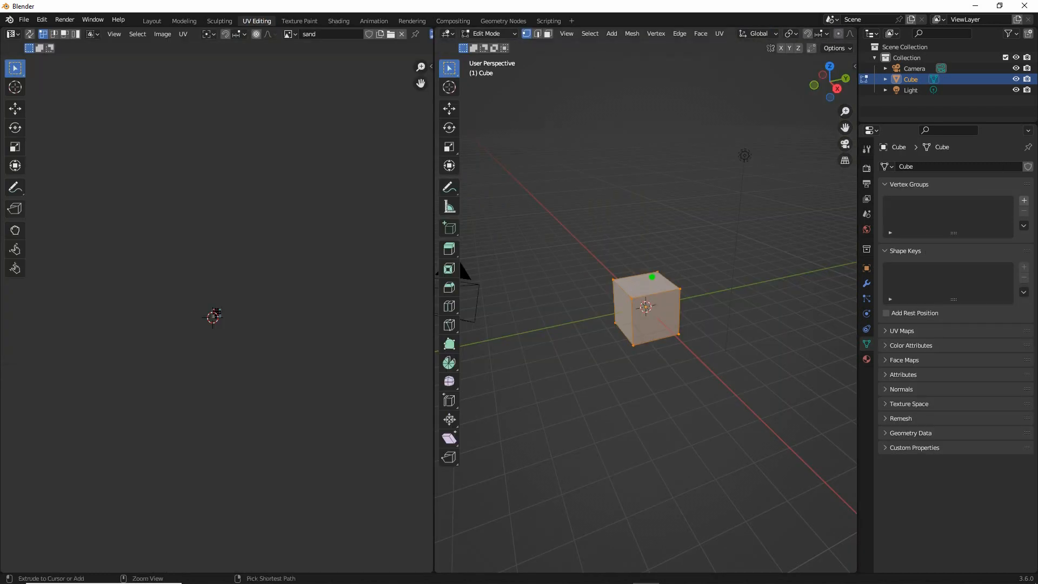
pyautogui.moveTo(653, 253)
pyautogui.mouseDown()
pyautogui.moveTo(617, 268)
pyautogui.moveTo(676, 254)
pyautogui.moveTo(636, 259)
pyautogui.mouseUp()
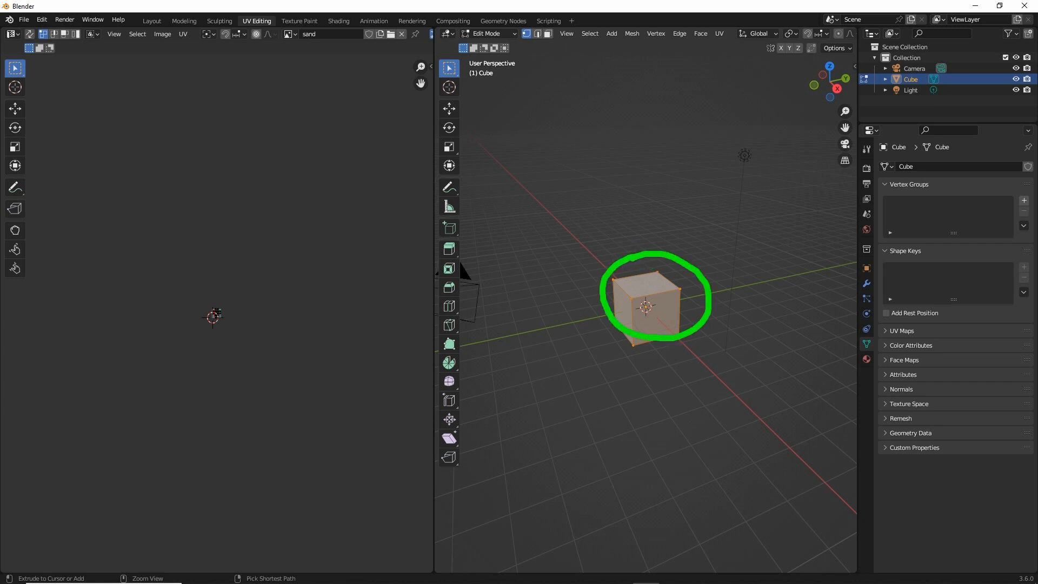
pyautogui.moveTo(837, 50)
pyautogui.mouseDown()
pyautogui.moveTo(842, 78)
pyautogui.moveTo(843, 52)
pyautogui.moveTo(848, 62)
pyautogui.mouseUp()
pyautogui.press('Escape')
pyautogui.moveTo(772, 36); pyautogui.dragTo(615, 41, button='middle')
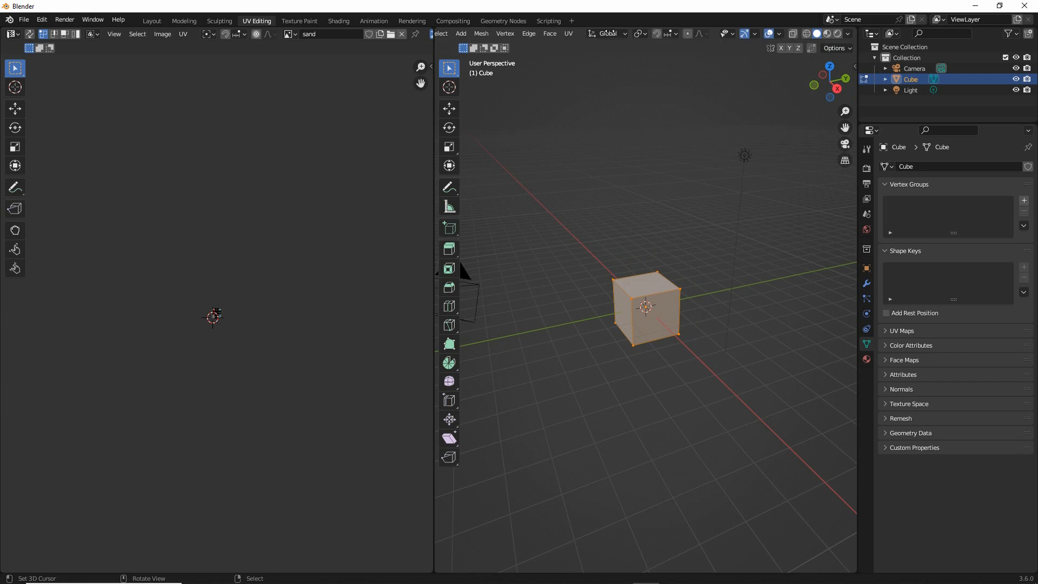
pyautogui.click(827, 33)
pyautogui.scroll(8, 667, 346)
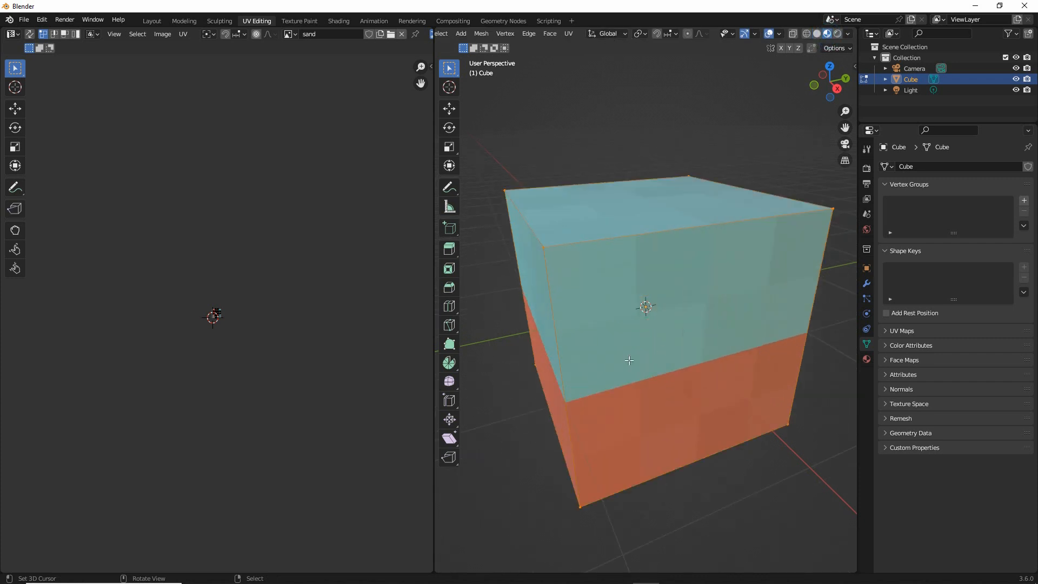
pyautogui.moveTo(667, 346); pyautogui.dragTo(597, 347, button='middle')
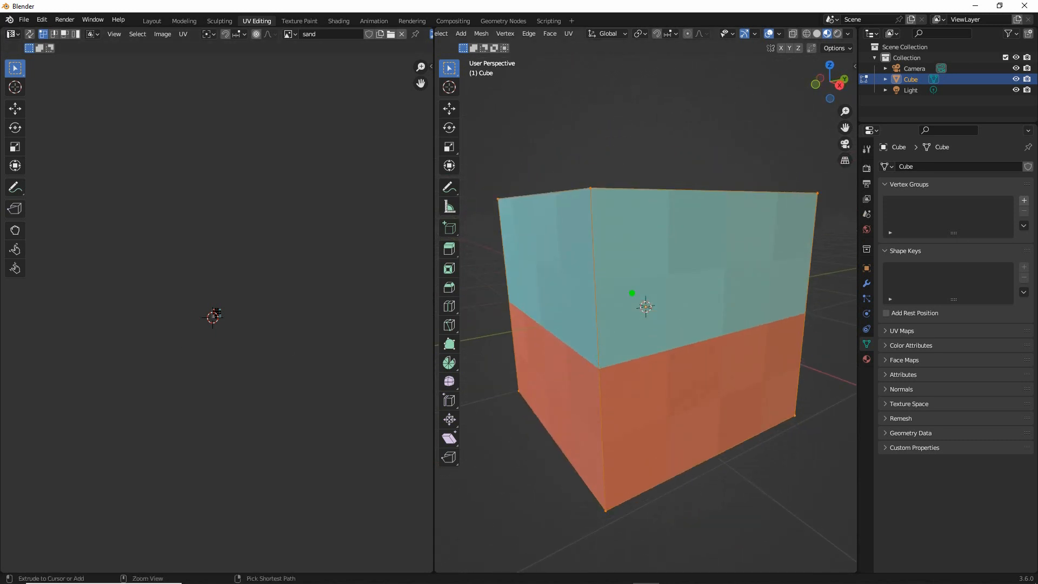
# Bring the sand image and the cube's UV layout into full view in the UV editor
pyautogui.moveTo(611, 267)
pyautogui.mouseDown()
pyautogui.moveTo(684, 301)
pyautogui.moveTo(625, 448)
pyautogui.mouseUp()
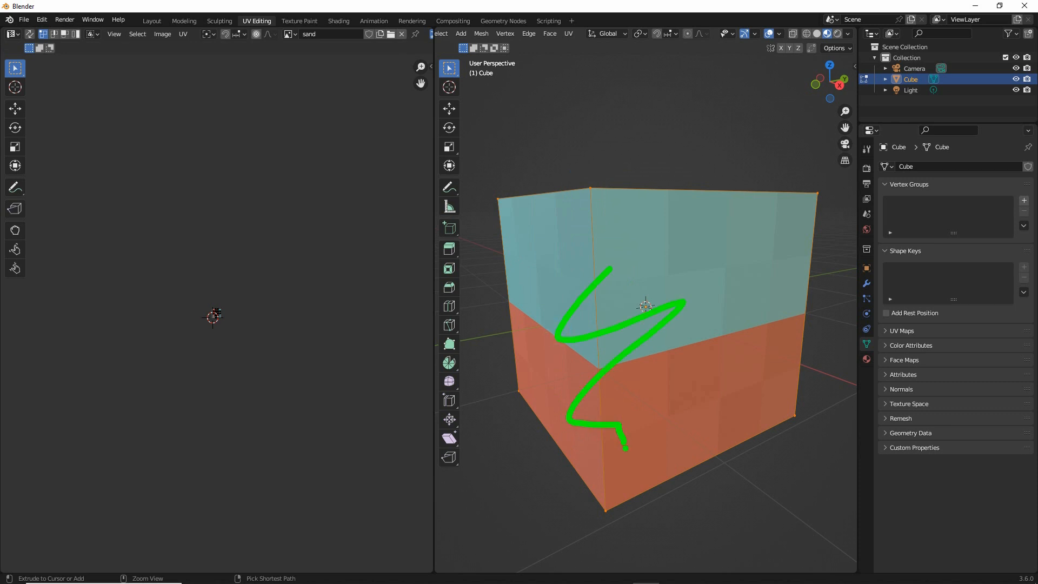
pyautogui.moveTo(212, 273); pyautogui.dragTo(206, 258)
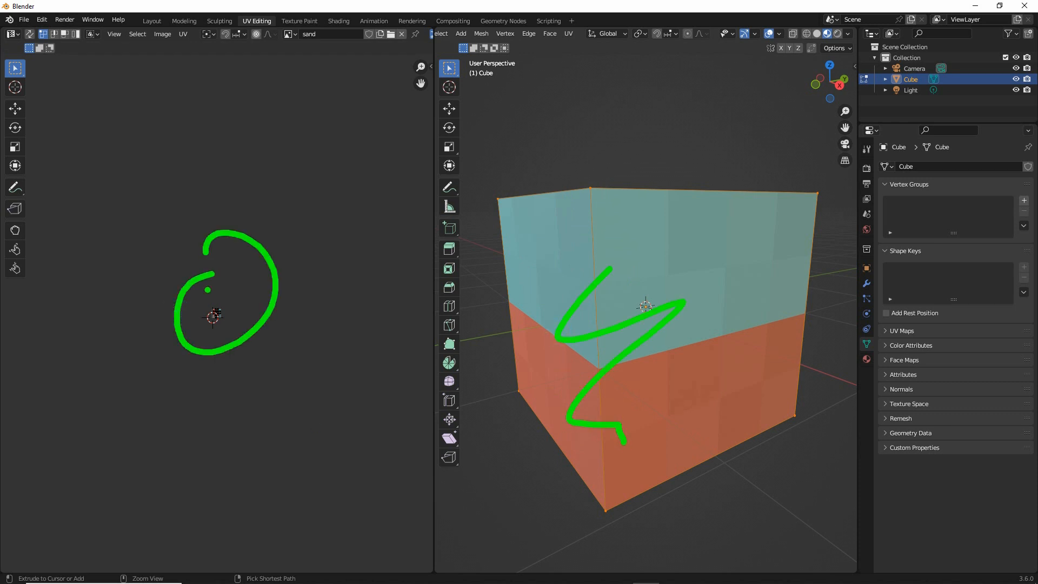
pyautogui.press('Escape')
pyautogui.scroll(13, 219, 333)
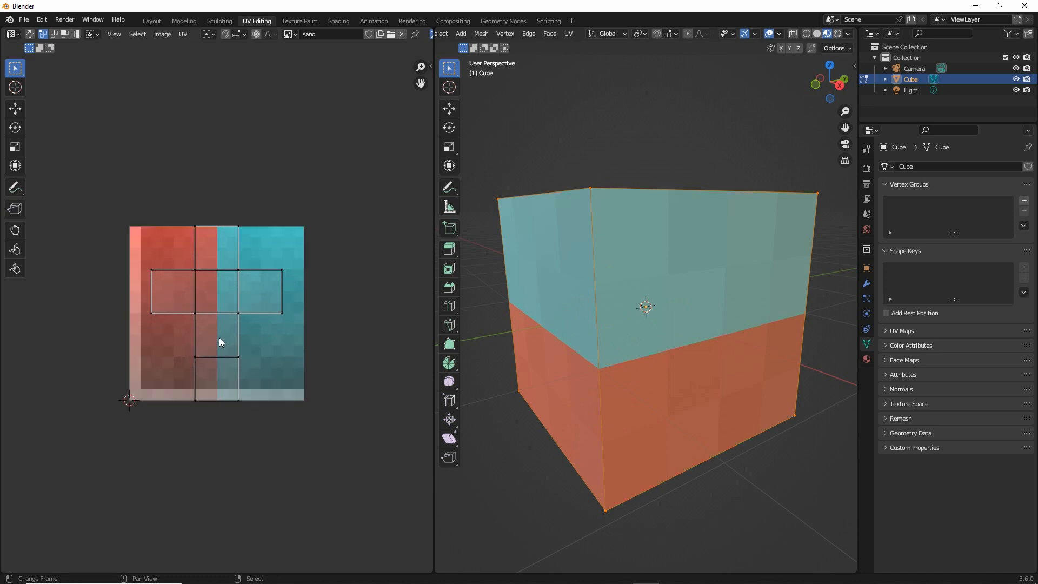
pyautogui.scroll(2, 219, 339)
pyautogui.scroll(2, 219, 338)
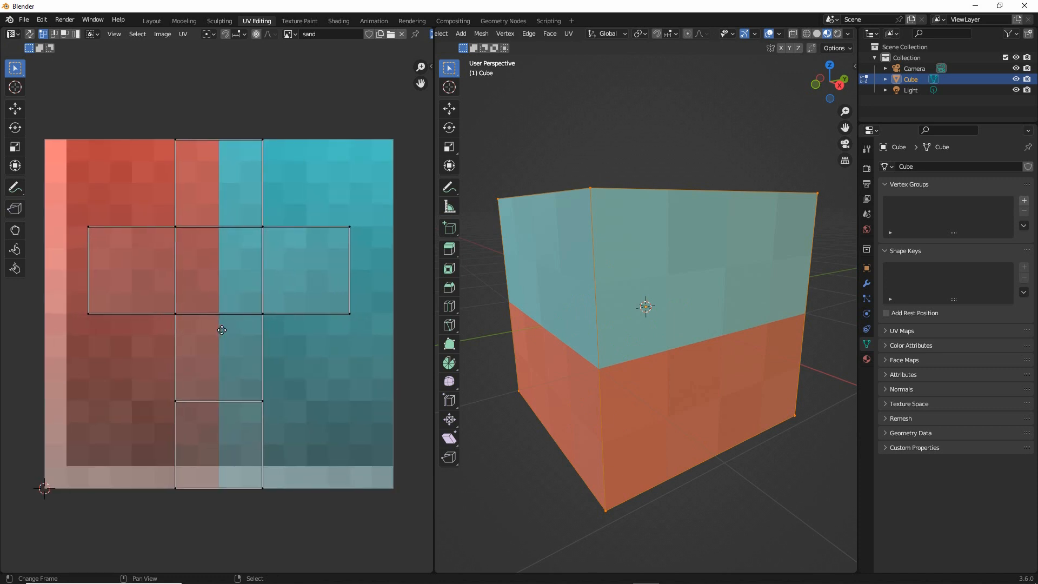
pyautogui.moveTo(221, 330); pyautogui.dragTo(229, 327, button='middle')
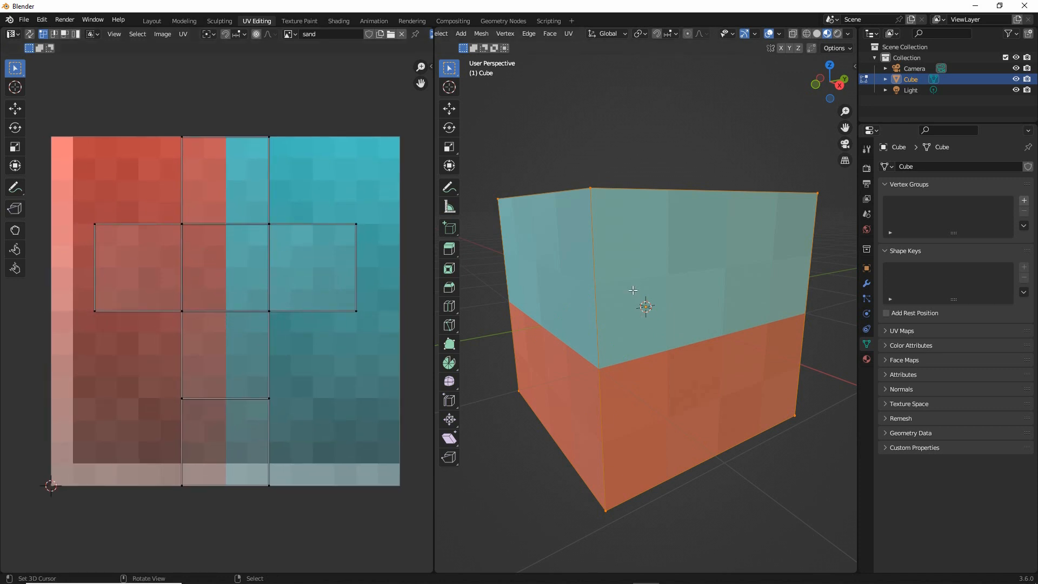
# Select all of the cube's geometry and reset its UVs so each face fills the whole sand image
pyautogui.moveTo(633, 294); pyautogui.dragTo(633, 305, button='middle')
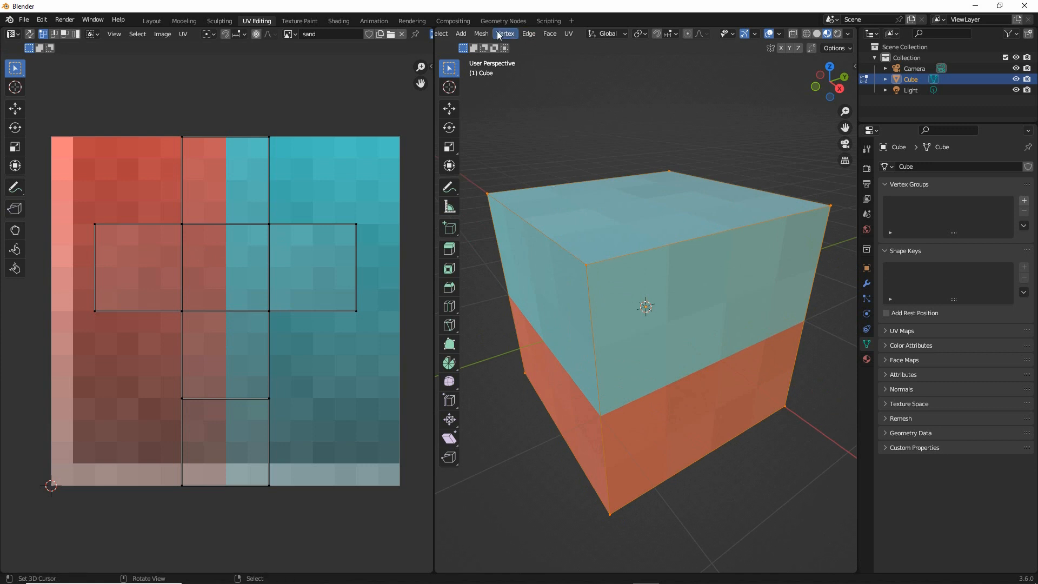
pyautogui.scroll(5, 594, 33)
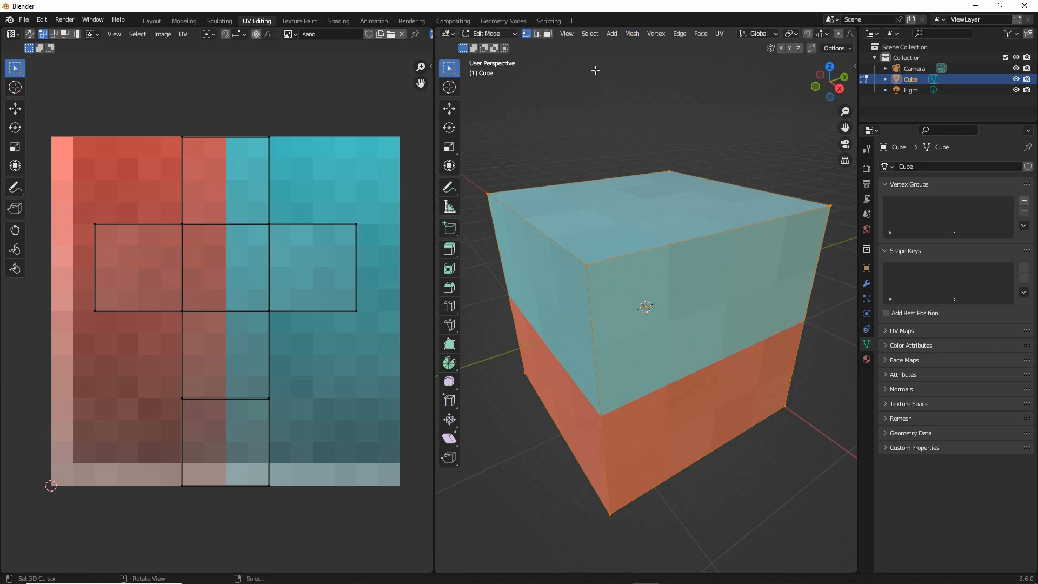
pyautogui.click(590, 33)
pyautogui.click(601, 45)
pyautogui.moveTo(717, 43); pyautogui.dragTo(725, 65)
pyautogui.click(720, 36)
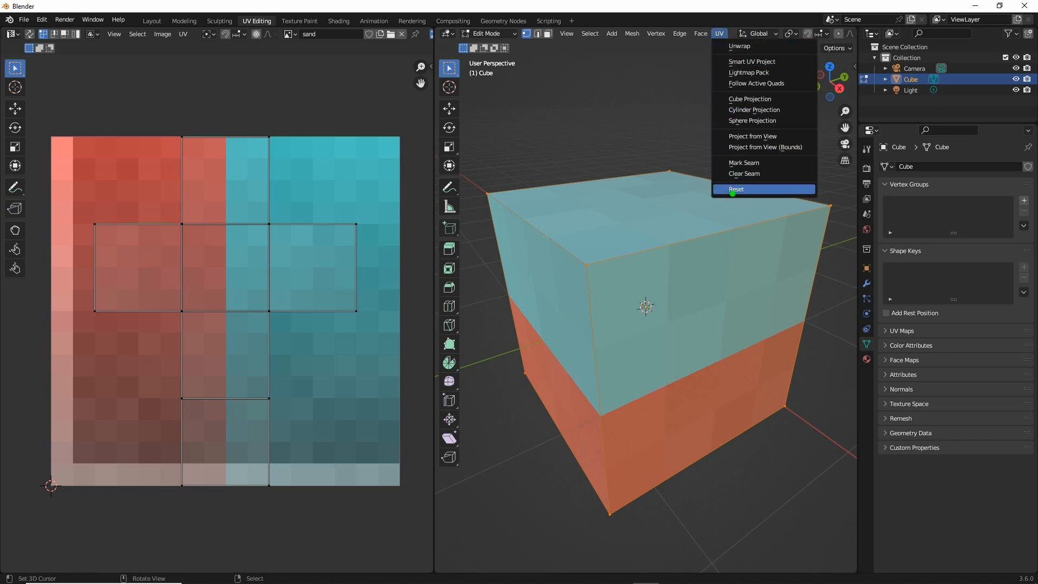
pyautogui.moveTo(733, 193); pyautogui.dragTo(744, 198)
pyautogui.moveTo(707, 46); pyautogui.dragTo(721, 47)
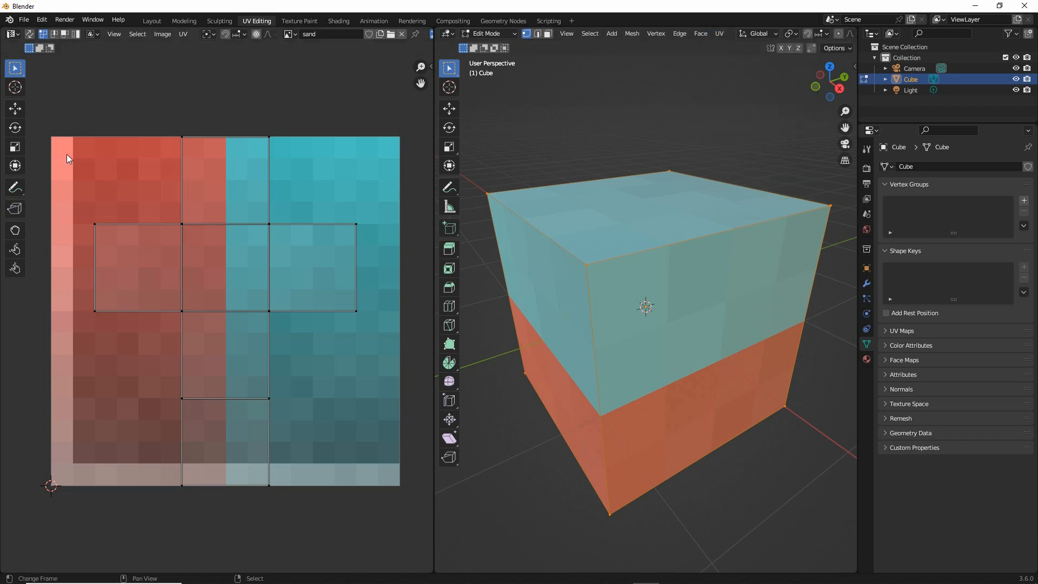
pyautogui.hotkey('ctrl', '2')
pyautogui.keyDown('shift'); pyautogui.moveTo(56, 137); pyautogui.dragTo(55, 282); pyautogui.keyUp('shift')
pyautogui.moveTo(51, 468)
pyautogui.mouseDown()
pyautogui.moveTo(405, 480)
pyautogui.moveTo(387, 136)
pyautogui.moveTo(105, 135)
pyautogui.mouseUp()
pyautogui.press('Escape')
pyautogui.click(720, 33)
pyautogui.click(734, 189)
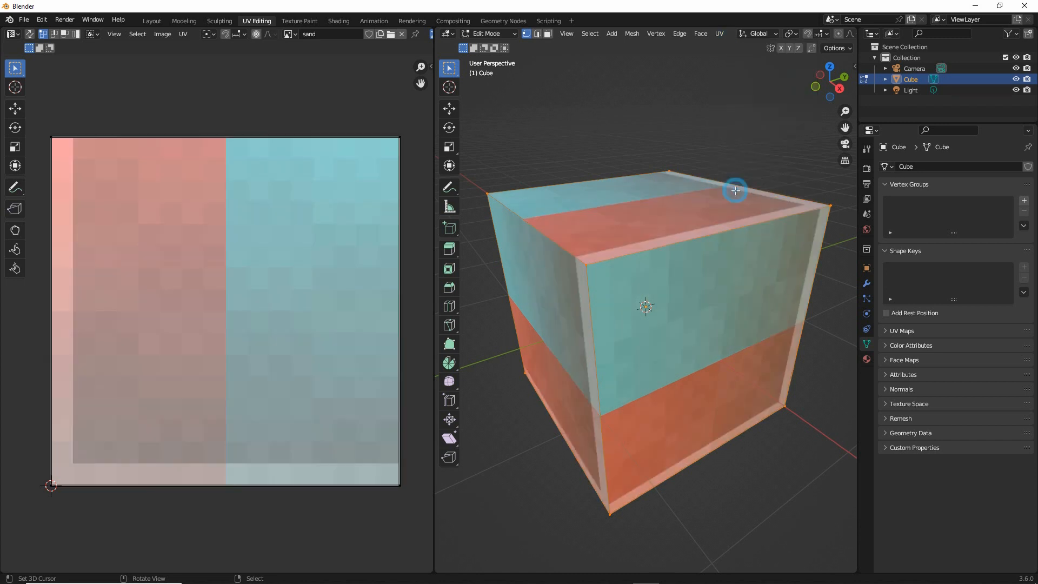
pyautogui.moveTo(777, 324); pyautogui.dragTo(615, 327, button='middle')
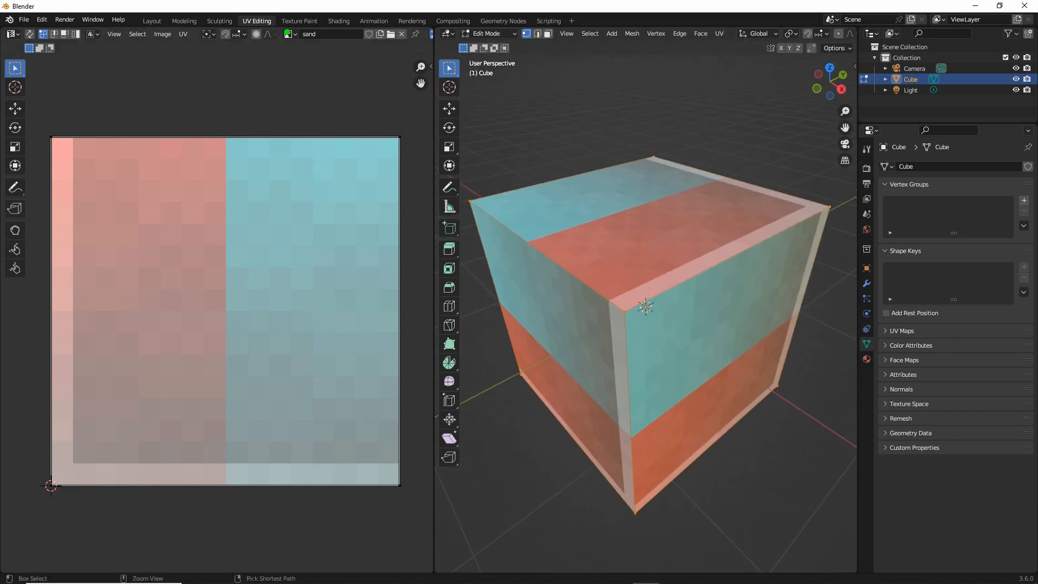
# Switch to the Texture Paint workspace and frame the sand image up close in the image editor
pyautogui.moveTo(280, 28); pyautogui.dragTo(331, 28)
pyautogui.click(297, 22)
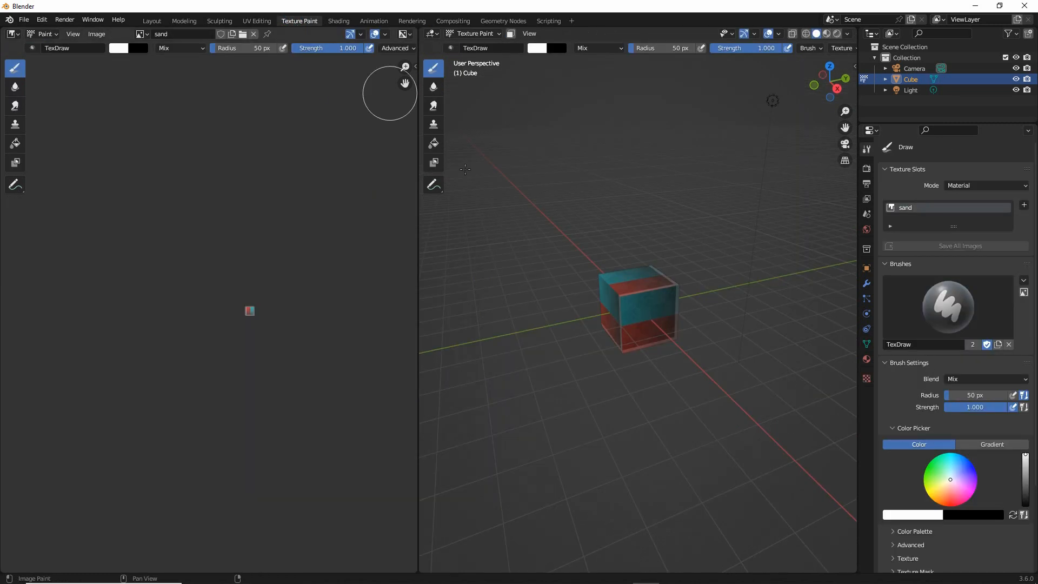
pyautogui.scroll(6, 252, 312)
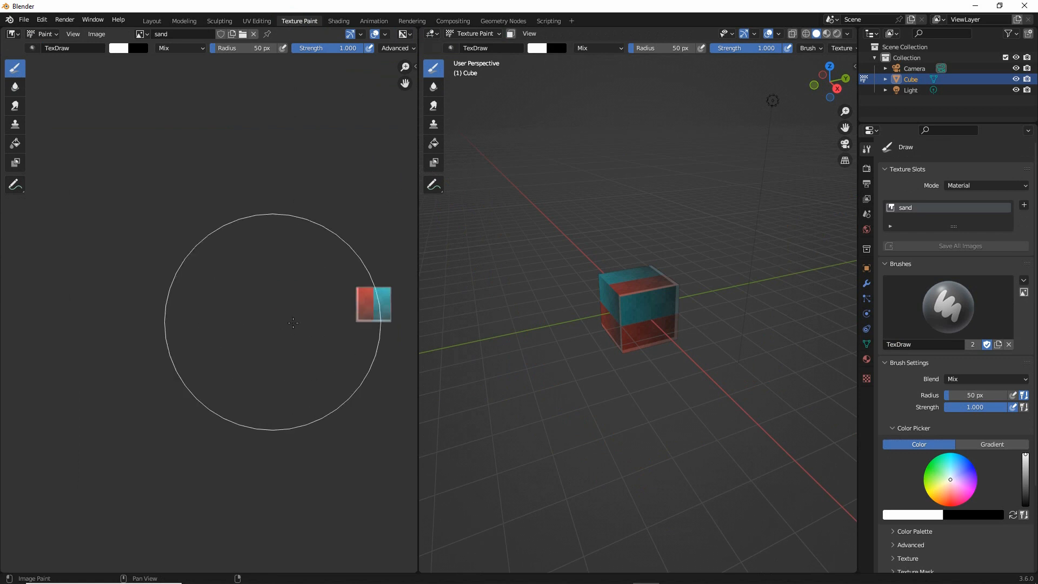
pyautogui.moveTo(280, 322); pyautogui.dragTo(185, 322, button='middle')
pyautogui.scroll(10, 210, 313)
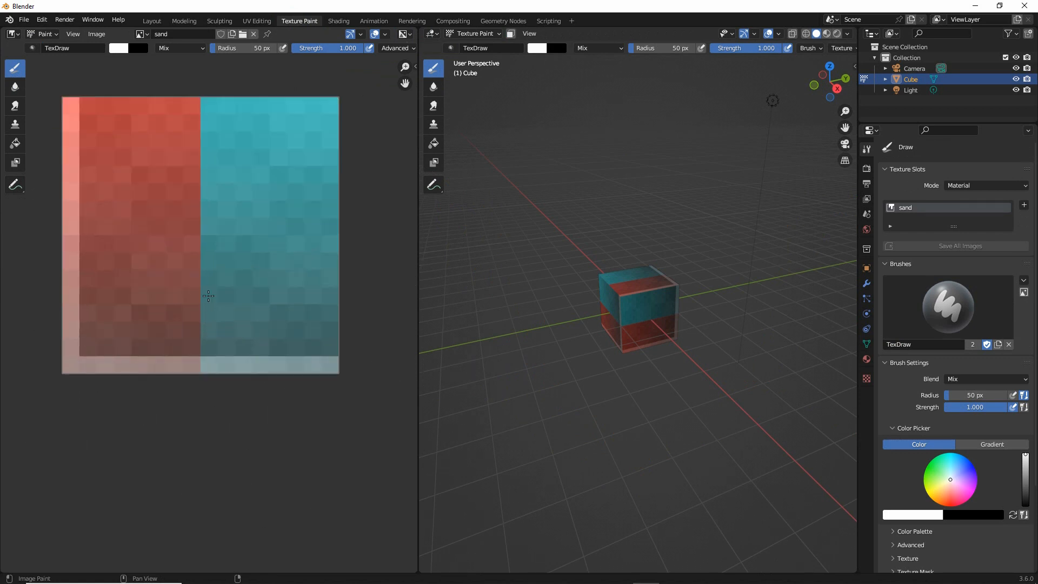
pyautogui.moveTo(217, 264); pyautogui.dragTo(225, 339, button='middle')
# Zoom in on the cube in the 3D viewport and display it in Material Preview shading
pyautogui.scroll(8, 598, 333)
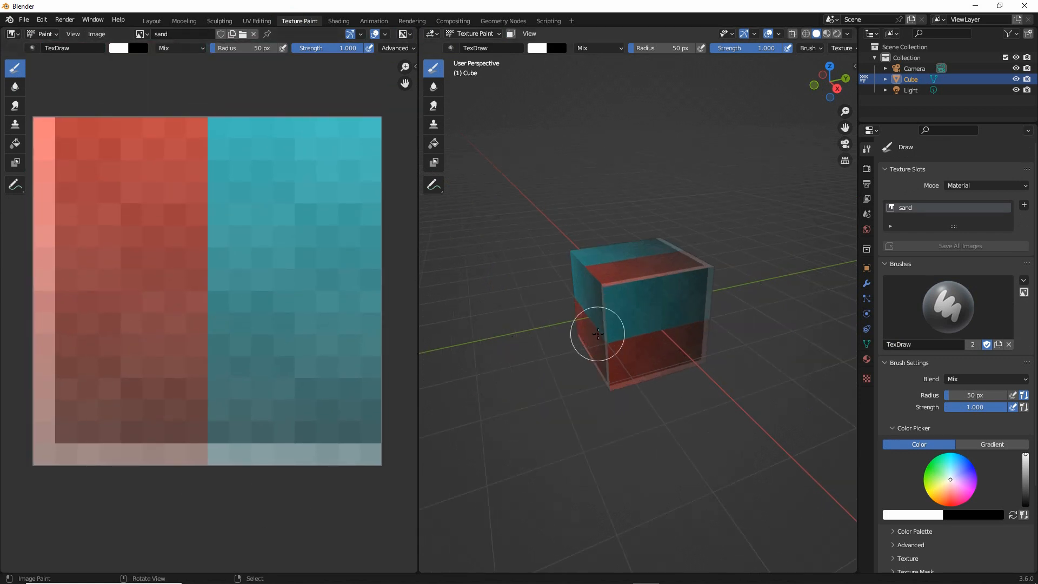
pyautogui.moveTo(601, 337); pyautogui.dragTo(619, 351, button='middle')
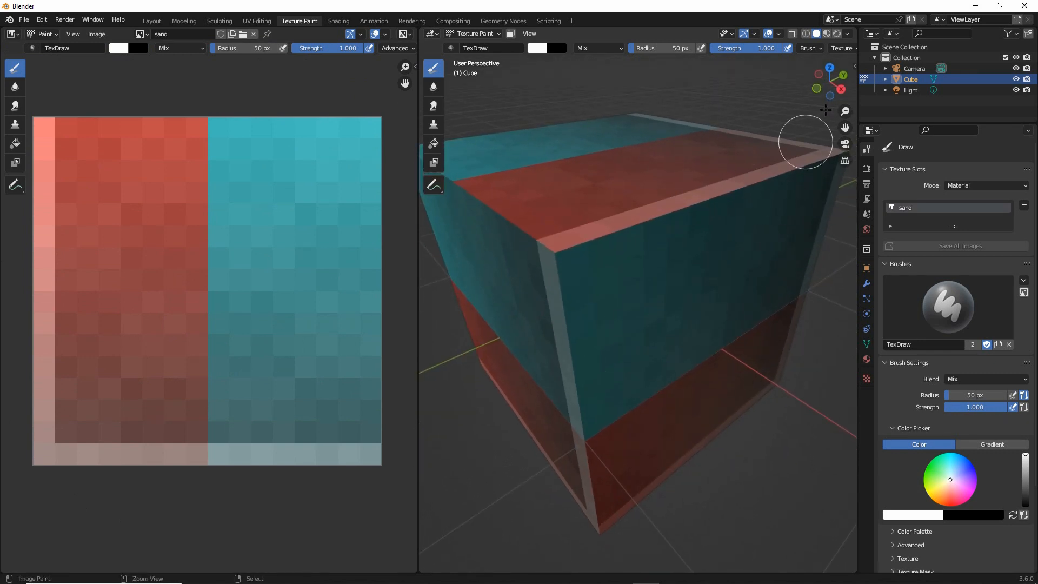
pyautogui.moveTo(827, 49); pyautogui.dragTo(827, 116)
pyautogui.click(826, 35)
pyautogui.moveTo(637, 324)
pyautogui.mouseDown(button='middle')
pyautogui.moveTo(689, 327)
pyautogui.moveTo(599, 326)
pyautogui.mouseUp(button='middle')
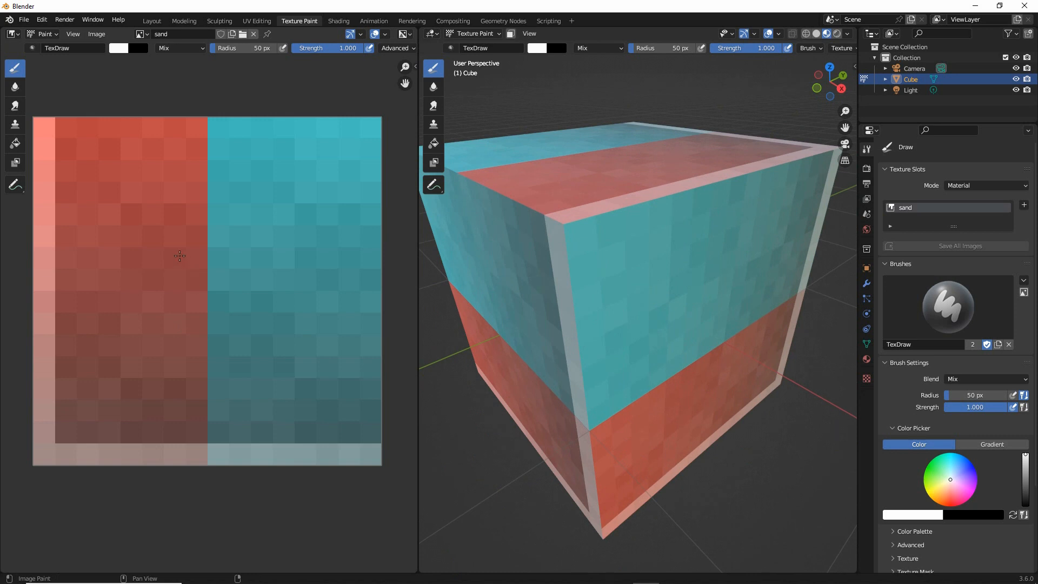
# Set the paint brush to a 1 px radius and a slightly darkened sandy yellow with hue 0.133 and saturation 0.736
pyautogui.moveTo(218, 59); pyautogui.dragTo(261, 61)
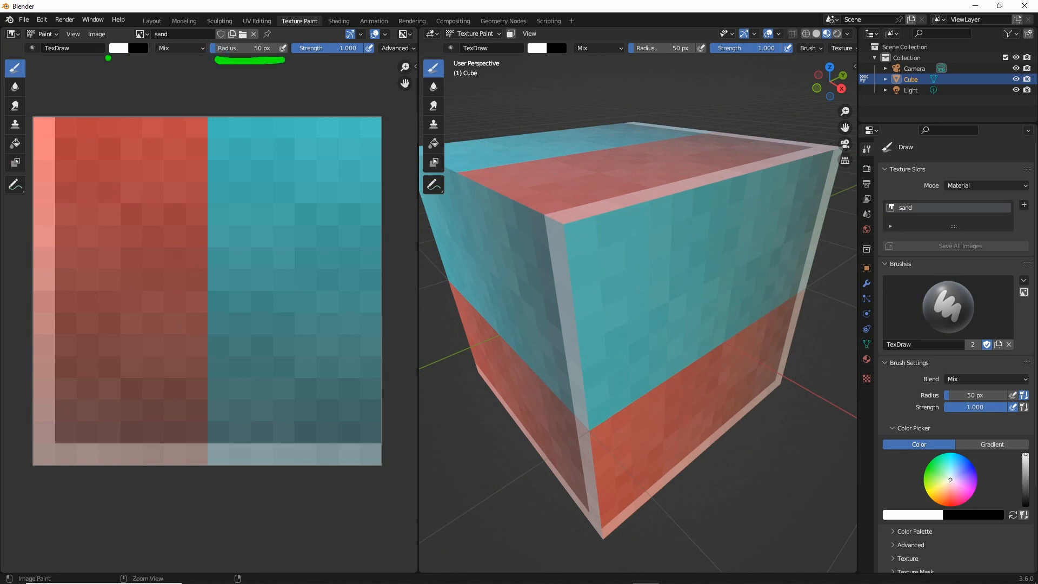
pyautogui.moveTo(108, 58); pyautogui.dragTo(139, 60)
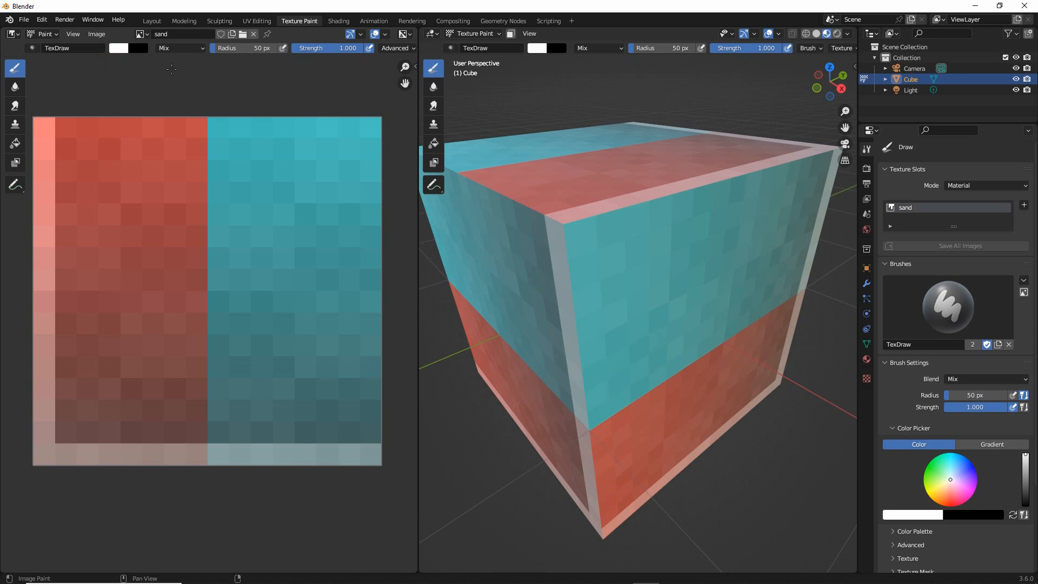
pyautogui.click(225, 47)
pyautogui.click(117, 50)
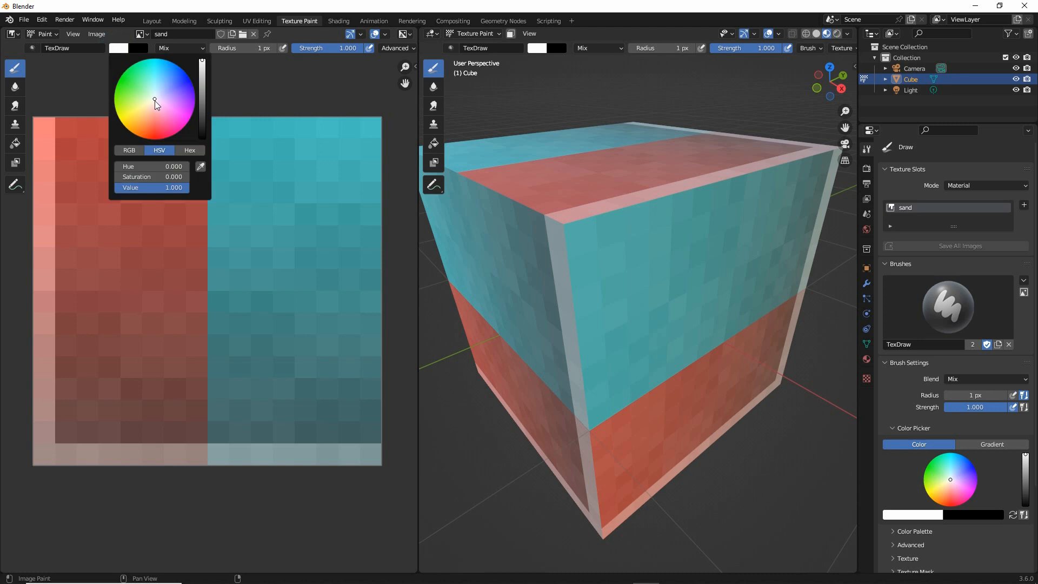
pyautogui.moveTo(155, 100); pyautogui.dragTo(136, 116)
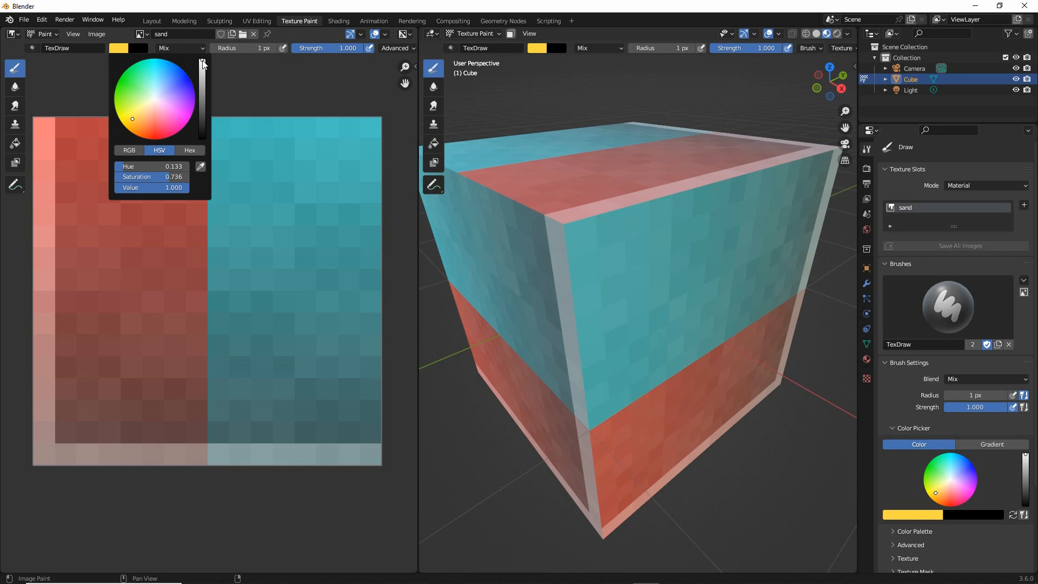
pyautogui.moveTo(203, 64); pyautogui.dragTo(202, 71)
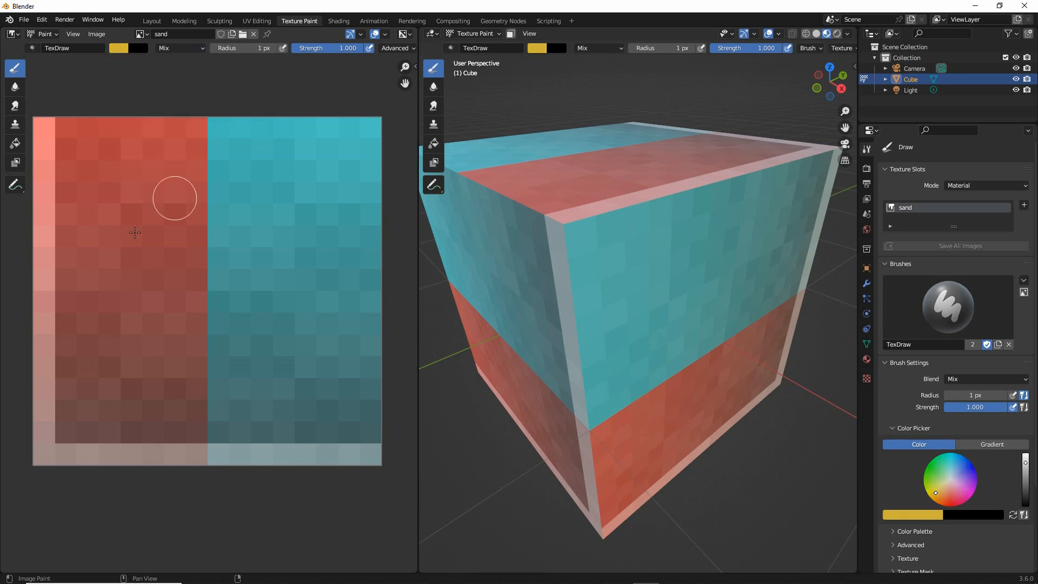
# Paint the sandy yellow roughly over the whole sand image, leaving scattered pixels of the color grid
pyautogui.moveTo(61, 130)
pyautogui.mouseDown()
pyautogui.moveTo(54, 135)
pyautogui.moveTo(103, 143)
pyautogui.moveTo(37, 131)
pyautogui.moveTo(342, 120)
pyautogui.moveTo(276, 192)
pyautogui.moveTo(368, 211)
pyautogui.moveTo(358, 188)
pyautogui.moveTo(343, 273)
pyautogui.moveTo(354, 313)
pyautogui.mouseUp()
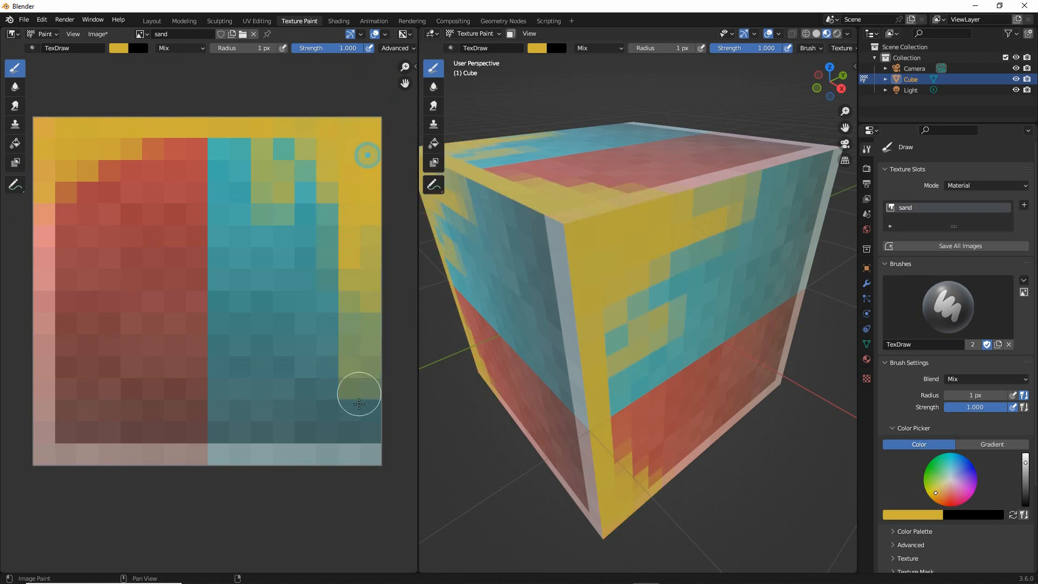
pyautogui.moveTo(359, 404)
pyautogui.mouseDown()
pyautogui.moveTo(366, 463)
pyautogui.moveTo(41, 452)
pyautogui.moveTo(51, 194)
pyautogui.moveTo(84, 264)
pyautogui.moveTo(121, 179)
pyautogui.moveTo(143, 187)
pyautogui.moveTo(174, 370)
pyautogui.moveTo(237, 203)
pyautogui.moveTo(314, 265)
pyautogui.moveTo(340, 437)
pyautogui.moveTo(217, 427)
pyautogui.moveTo(59, 384)
pyautogui.moveTo(181, 262)
pyautogui.moveTo(231, 180)
pyautogui.moveTo(99, 158)
pyautogui.mouseUp()
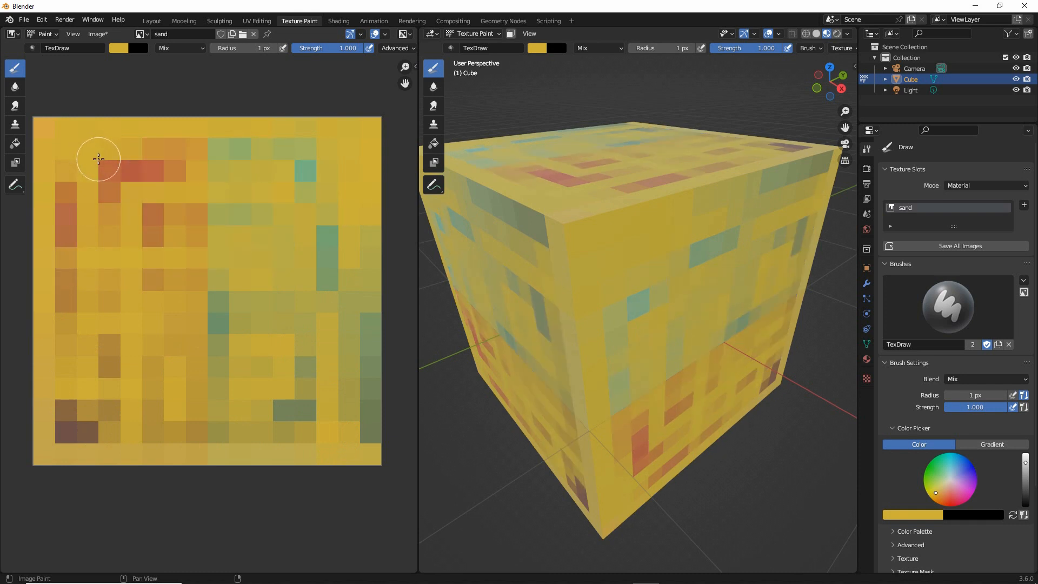
# Set the brush to a lighter sand color with hue 0.125, saturation 0.490 and value 0.880, and paint it over most of the image
pyautogui.click(117, 48)
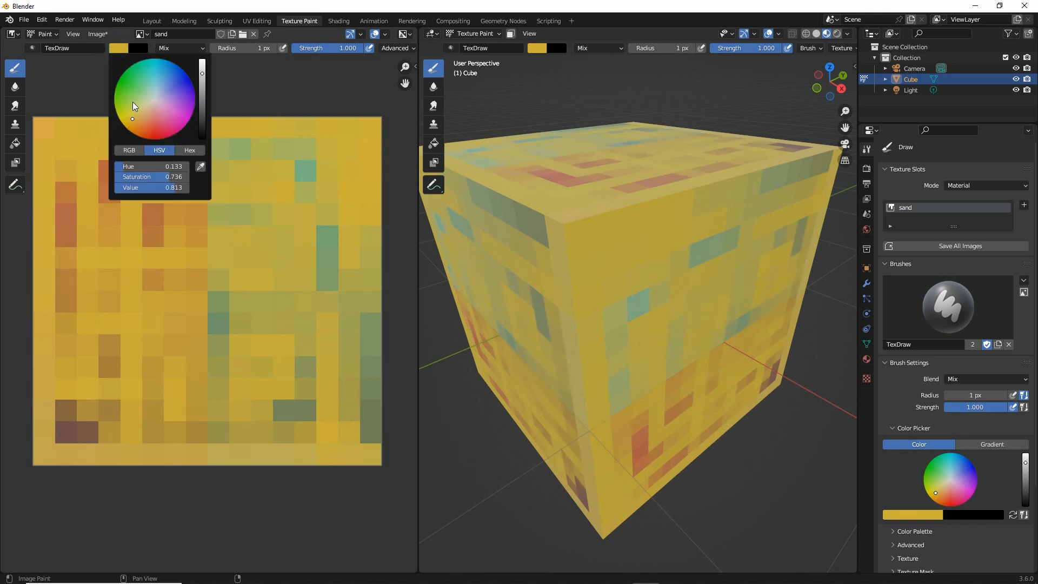
pyautogui.click(202, 75)
pyautogui.moveTo(282, 151)
pyautogui.mouseDown()
pyautogui.moveTo(176, 148)
pyautogui.moveTo(364, 155)
pyautogui.moveTo(292, 130)
pyautogui.moveTo(88, 116)
pyautogui.moveTo(60, 205)
pyautogui.moveTo(94, 132)
pyautogui.moveTo(89, 182)
pyautogui.moveTo(303, 162)
pyautogui.moveTo(312, 339)
pyautogui.moveTo(336, 329)
pyautogui.moveTo(367, 378)
pyautogui.moveTo(366, 417)
pyautogui.moveTo(305, 432)
pyautogui.moveTo(178, 414)
pyautogui.moveTo(113, 424)
pyautogui.moveTo(64, 400)
pyautogui.moveTo(133, 434)
pyautogui.moveTo(41, 397)
pyautogui.moveTo(116, 232)
pyautogui.moveTo(155, 206)
pyautogui.moveTo(217, 386)
pyautogui.moveTo(273, 306)
pyautogui.moveTo(320, 399)
pyautogui.moveTo(248, 380)
pyautogui.moveTo(204, 426)
pyautogui.moveTo(268, 441)
pyautogui.moveTo(103, 315)
pyautogui.moveTo(161, 215)
pyautogui.moveTo(304, 308)
pyautogui.moveTo(352, 327)
pyautogui.moveTo(368, 137)
pyautogui.moveTo(93, 162)
pyautogui.moveTo(65, 297)
pyautogui.moveTo(65, 276)
pyautogui.moveTo(57, 435)
pyautogui.moveTo(202, 319)
pyautogui.moveTo(200, 346)
pyautogui.moveTo(148, 376)
pyautogui.mouseUp()
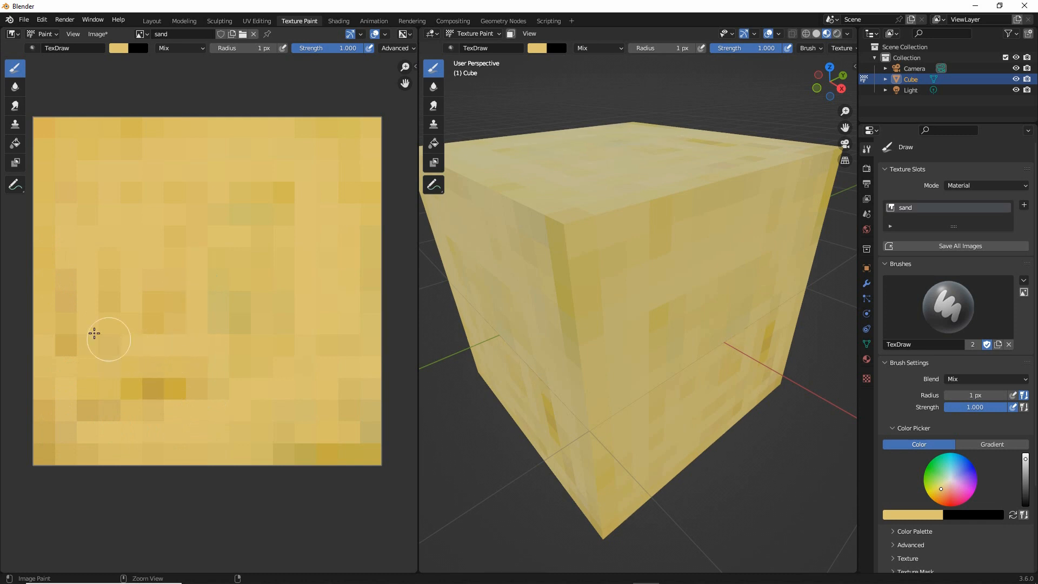
# Sample the darker tan pixel near the left edge of the sand image as the brush color
pyautogui.moveTo(66, 257)
pyautogui.mouseDown()
pyautogui.moveTo(40, 317)
pyautogui.moveTo(54, 255)
pyautogui.mouseUp()
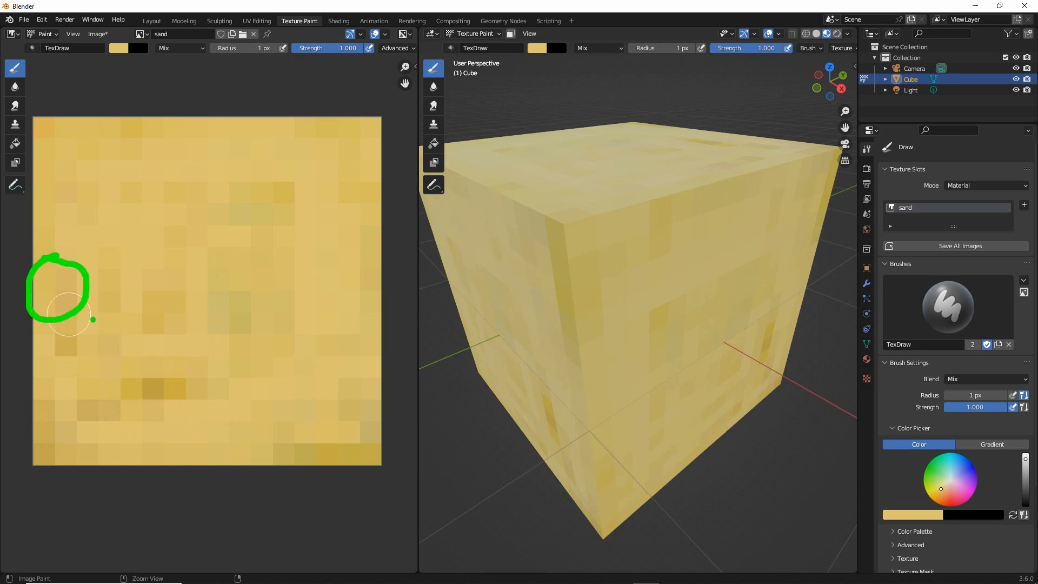
pyautogui.press('Escape')
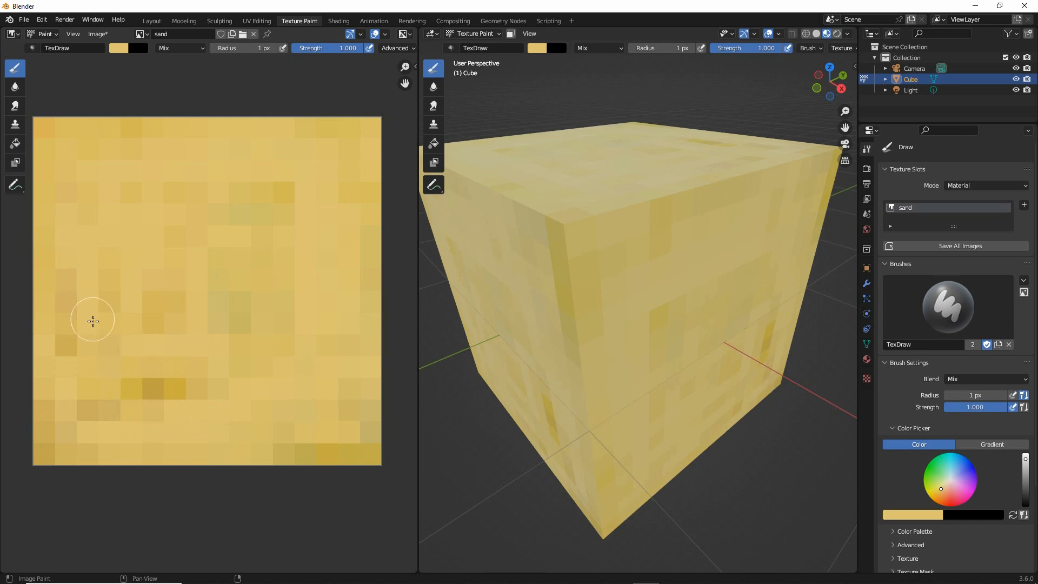
pyautogui.click(118, 49)
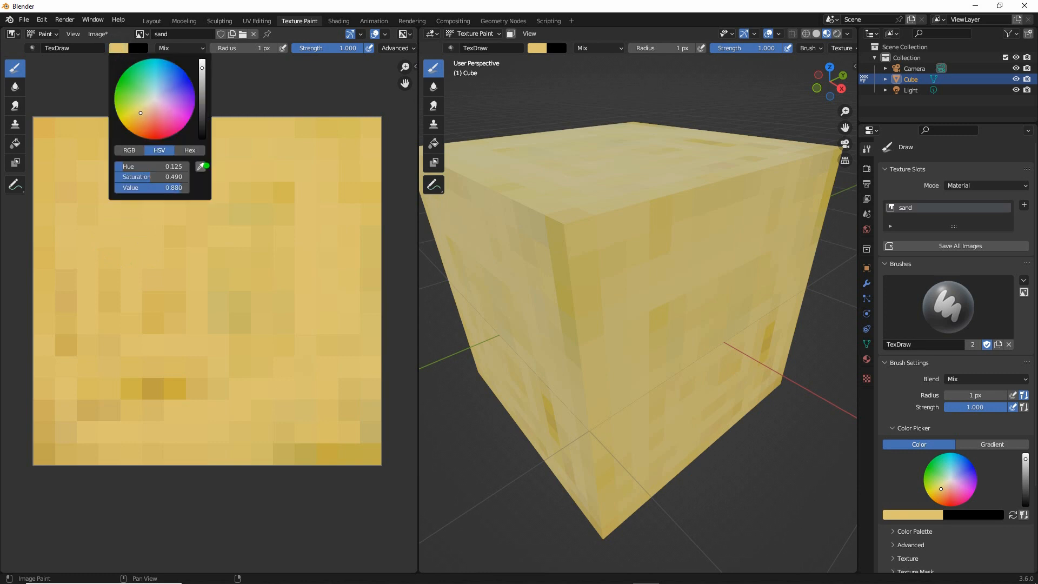
pyautogui.moveTo(206, 166)
pyautogui.mouseDown()
pyautogui.moveTo(212, 186)
pyautogui.moveTo(193, 147)
pyautogui.mouseUp()
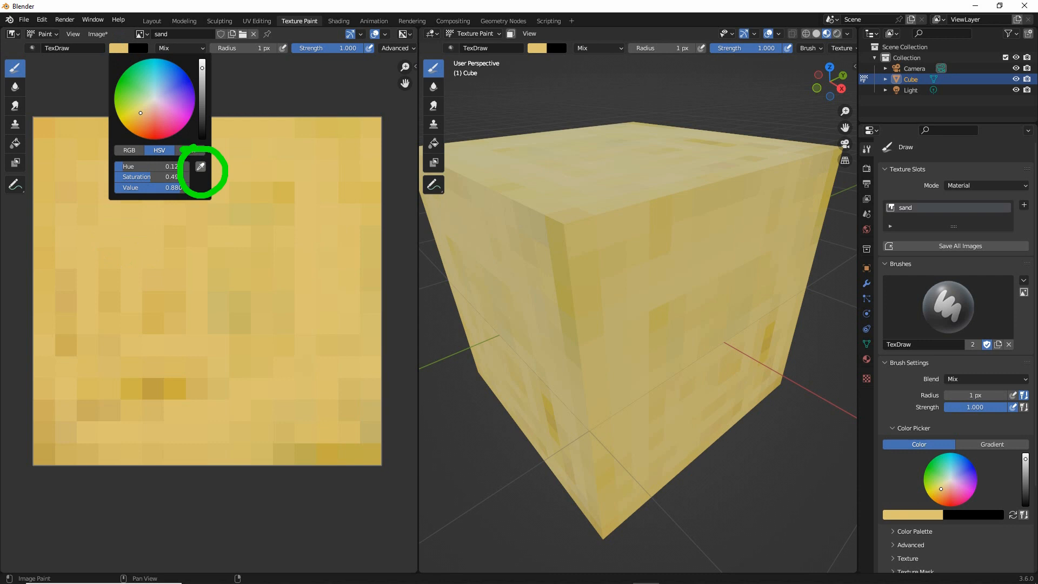
pyautogui.click(200, 167)
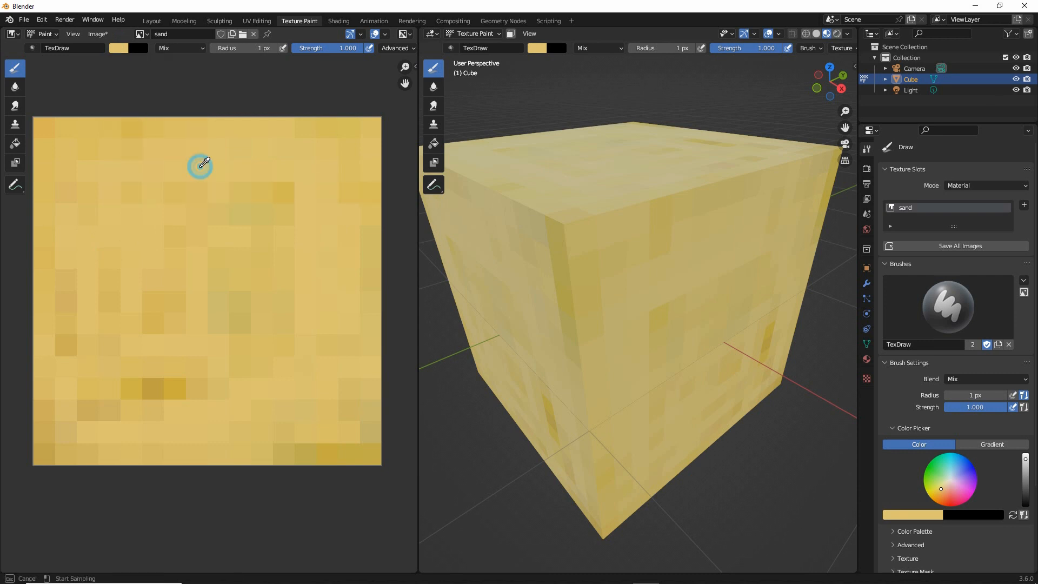
pyautogui.click(69, 297)
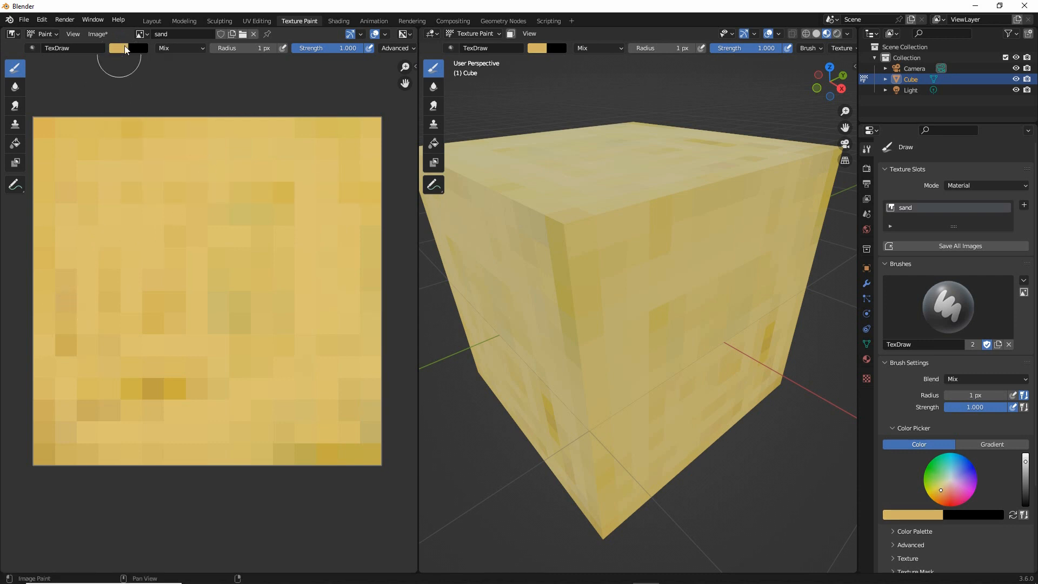
pyautogui.moveTo(125, 40); pyautogui.dragTo(74, 227)
pyautogui.moveTo(60, 273); pyautogui.dragTo(54, 272)
pyautogui.press('Escape')
# Paint the sampled tan in scattered patches over the middle and lower parts of the sand image
pyautogui.moveTo(154, 211); pyautogui.dragTo(136, 395)
pyautogui.click(148, 336)
pyautogui.moveTo(129, 307)
pyautogui.mouseDown()
pyautogui.moveTo(160, 380)
pyautogui.moveTo(201, 387)
pyautogui.mouseUp()
pyautogui.moveTo(227, 299); pyautogui.dragTo(243, 322)
pyautogui.click(288, 261)
pyautogui.moveTo(338, 167); pyautogui.dragTo(346, 258)
pyautogui.moveTo(319, 260)
pyautogui.mouseDown()
pyautogui.moveTo(311, 269)
pyautogui.moveTo(323, 286)
pyautogui.mouseUp()
pyautogui.click(342, 393)
pyautogui.moveTo(262, 431)
pyautogui.mouseDown()
pyautogui.moveTo(118, 435)
pyautogui.moveTo(84, 404)
pyautogui.mouseUp()
pyautogui.click(108, 417)
pyautogui.click(87, 411)
pyautogui.moveTo(117, 250); pyautogui.dragTo(114, 303)
pyautogui.click(83, 176)
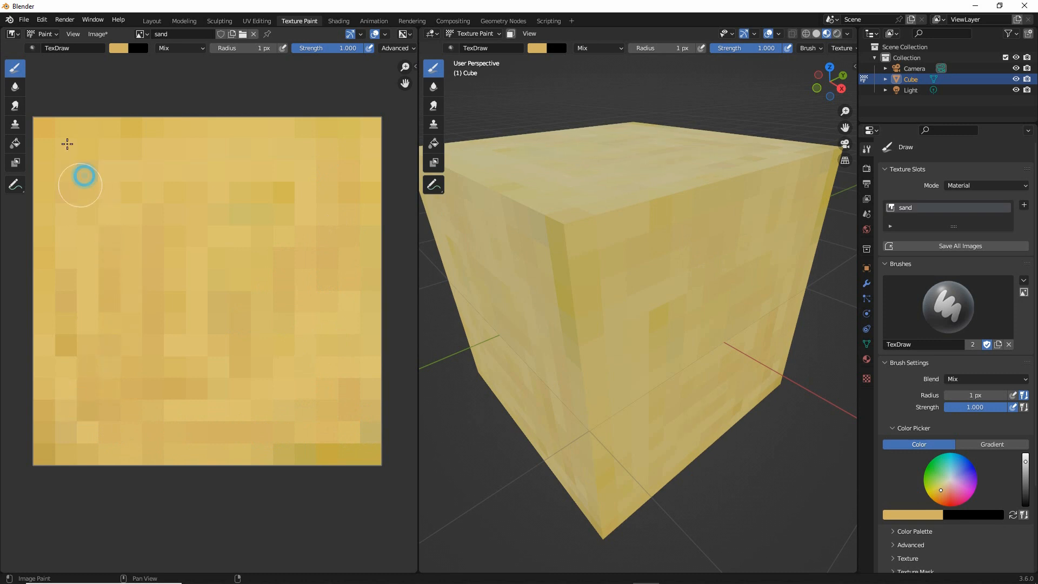
# Add tan patches across the upper part and center of the sand image and along its lower-left edge
pyautogui.moveTo(67, 128)
pyautogui.mouseDown()
pyautogui.moveTo(150, 131)
pyautogui.moveTo(166, 175)
pyautogui.moveTo(203, 166)
pyautogui.mouseUp()
pyautogui.moveTo(105, 163)
pyautogui.mouseDown()
pyautogui.moveTo(118, 172)
pyautogui.moveTo(90, 199)
pyautogui.mouseUp()
pyautogui.click(273, 147)
pyautogui.moveTo(223, 166)
pyautogui.mouseDown()
pyautogui.moveTo(290, 167)
pyautogui.moveTo(257, 234)
pyautogui.mouseUp()
pyautogui.click(328, 135)
pyautogui.click(248, 269)
pyautogui.click(128, 329)
pyautogui.click(183, 301)
pyautogui.click(190, 268)
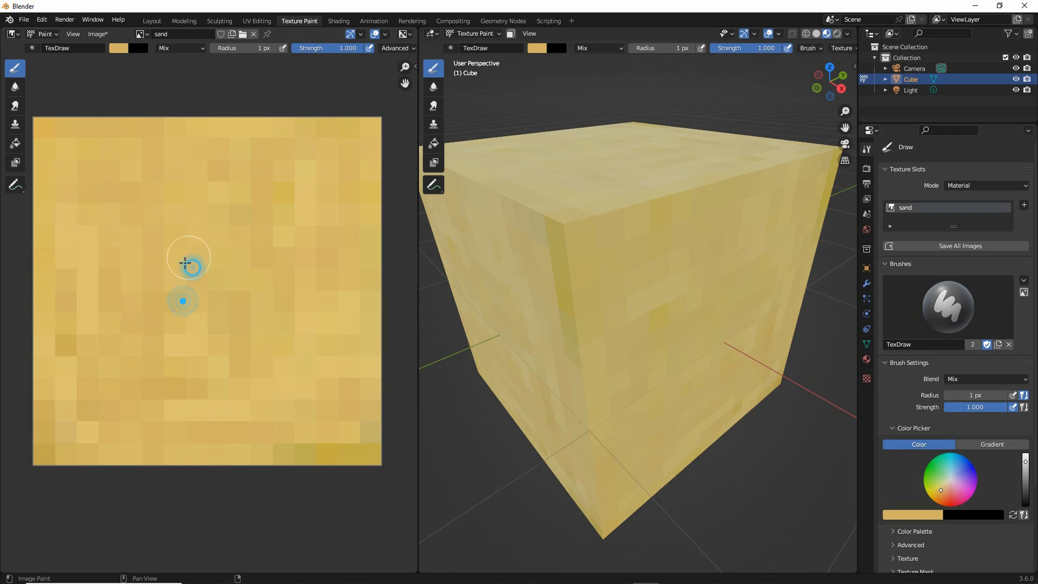
pyautogui.moveTo(57, 441); pyautogui.dragTo(179, 442)
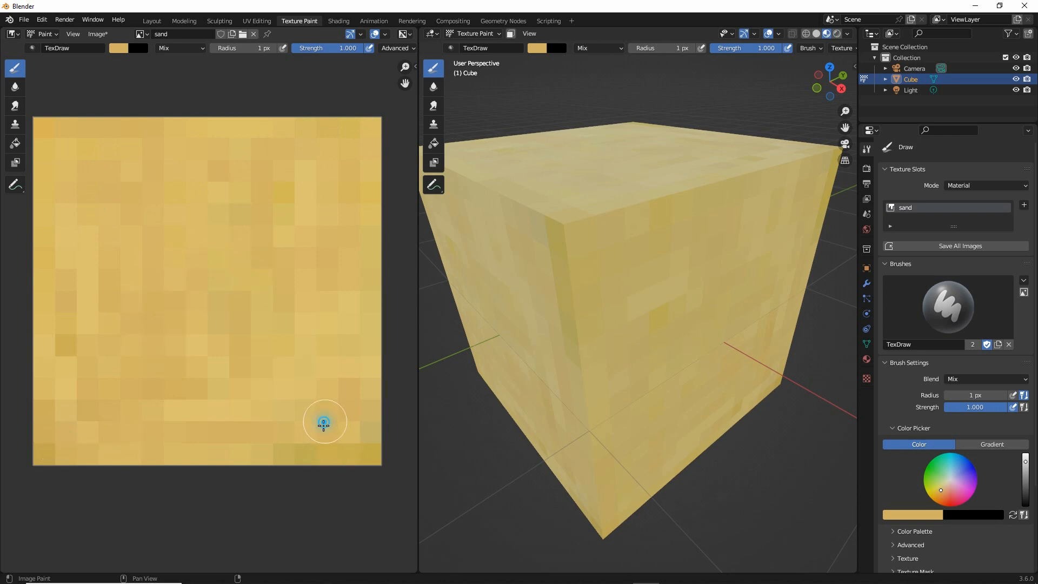
# Inspect the cube's sides and paint tan over the off-color pixels near the sand image's bottom corners and right side
pyautogui.moveTo(542, 415)
pyautogui.mouseDown(button='middle')
pyautogui.moveTo(651, 382)
pyautogui.moveTo(689, 388)
pyautogui.mouseUp(button='middle')
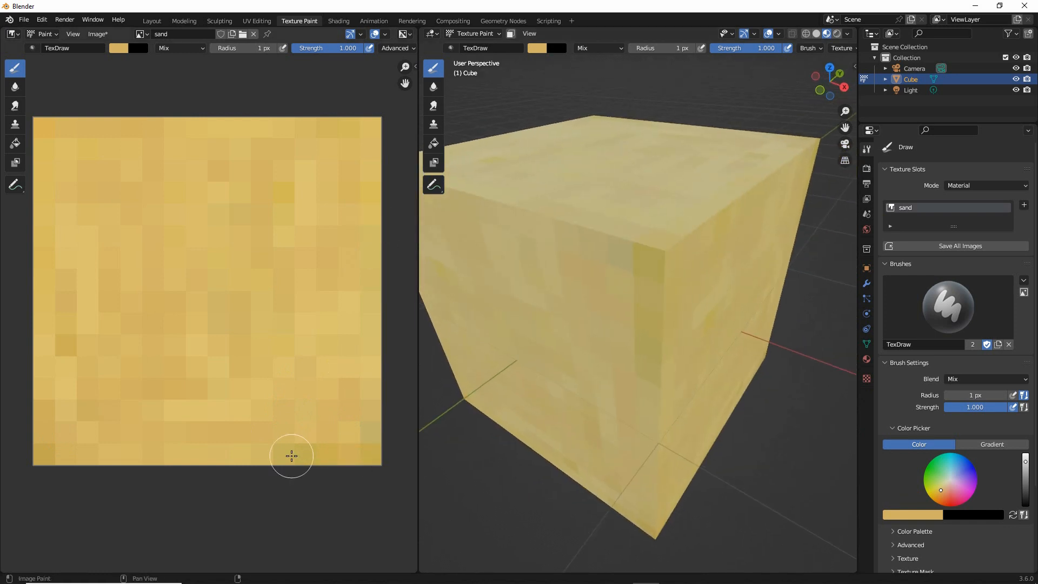
pyautogui.click(364, 436)
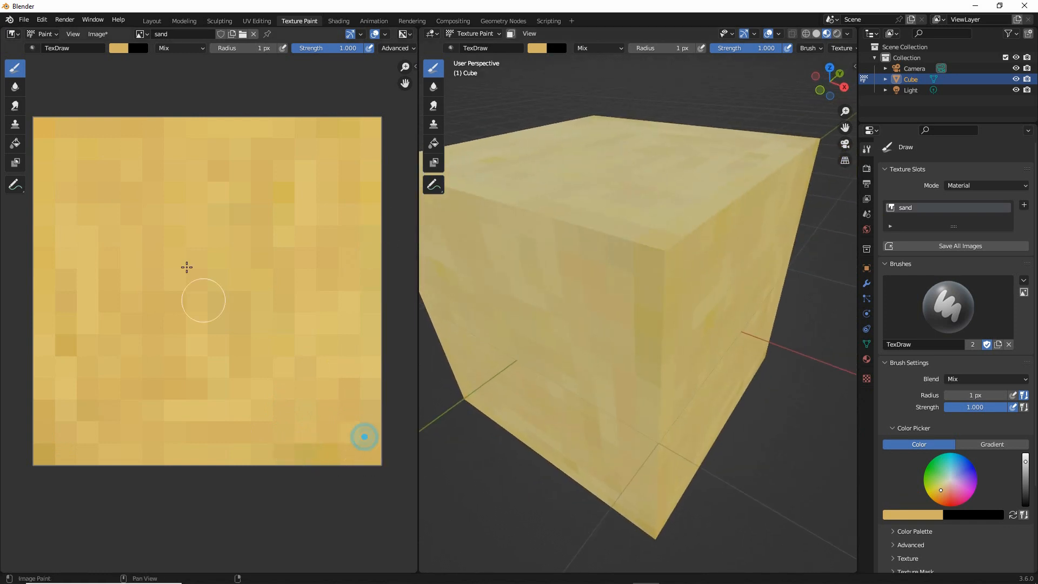
pyautogui.click(54, 422)
pyautogui.click(86, 428)
pyautogui.click(308, 251)
pyautogui.click(341, 314)
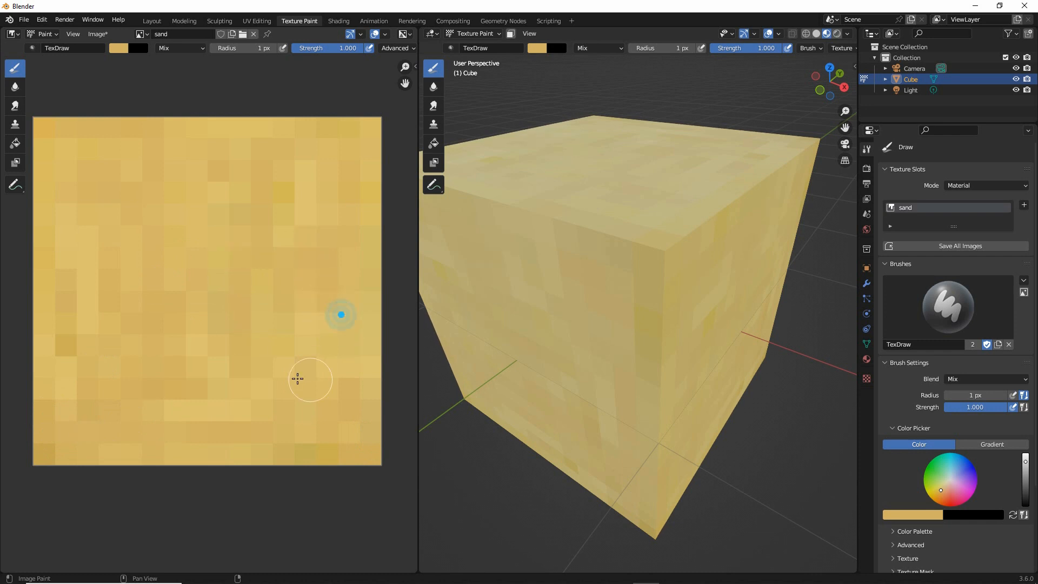
pyautogui.scroll(-5, 676, 356)
pyautogui.moveTo(674, 371); pyautogui.dragTo(645, 339, button='middle')
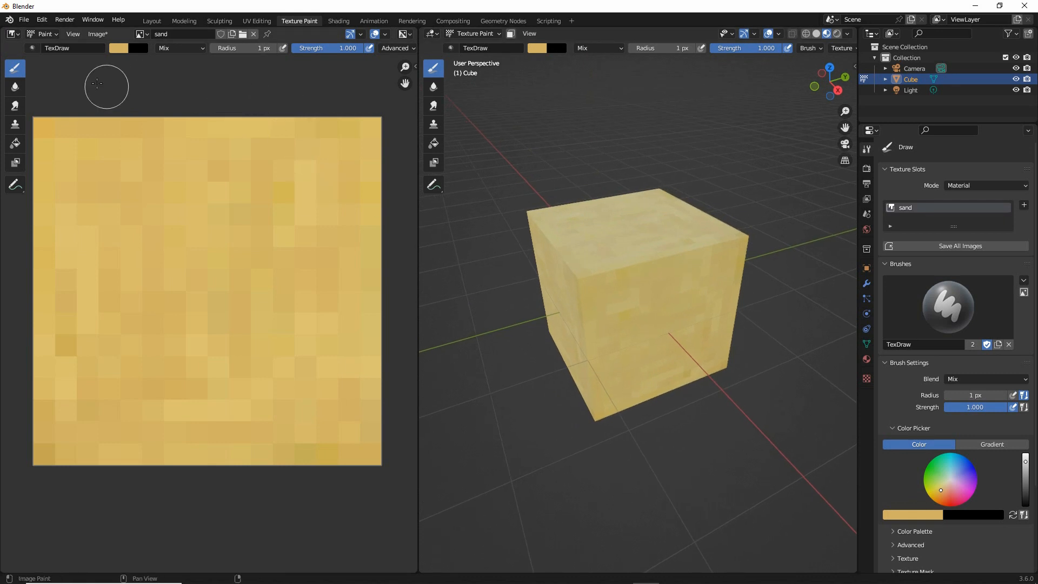
# Show the image editor's sidebar and turn on Repeat Image to view the sand texture as a tiled pattern
pyautogui.click(74, 35)
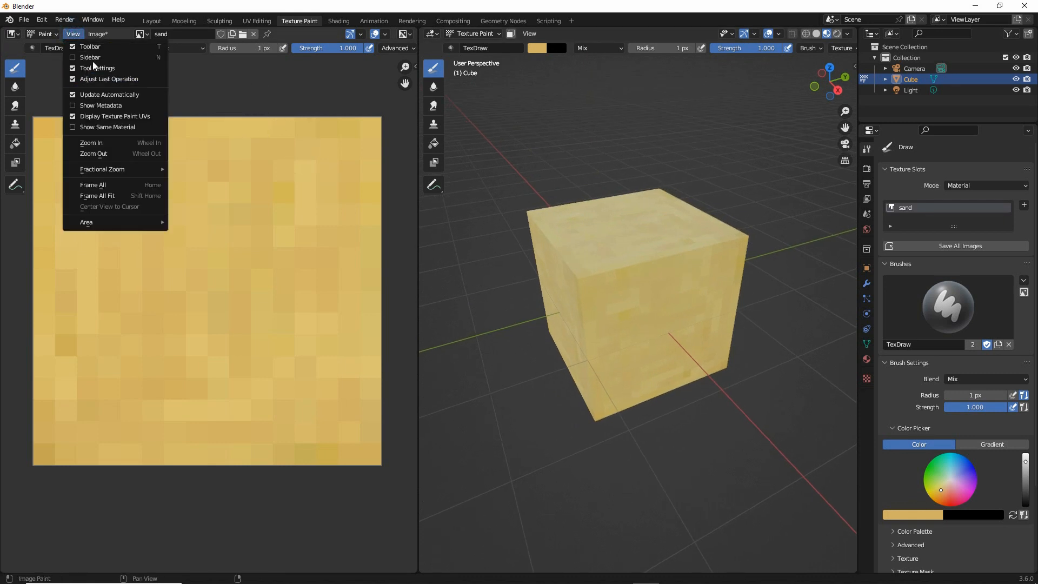
pyautogui.moveTo(76, 65); pyautogui.dragTo(117, 69)
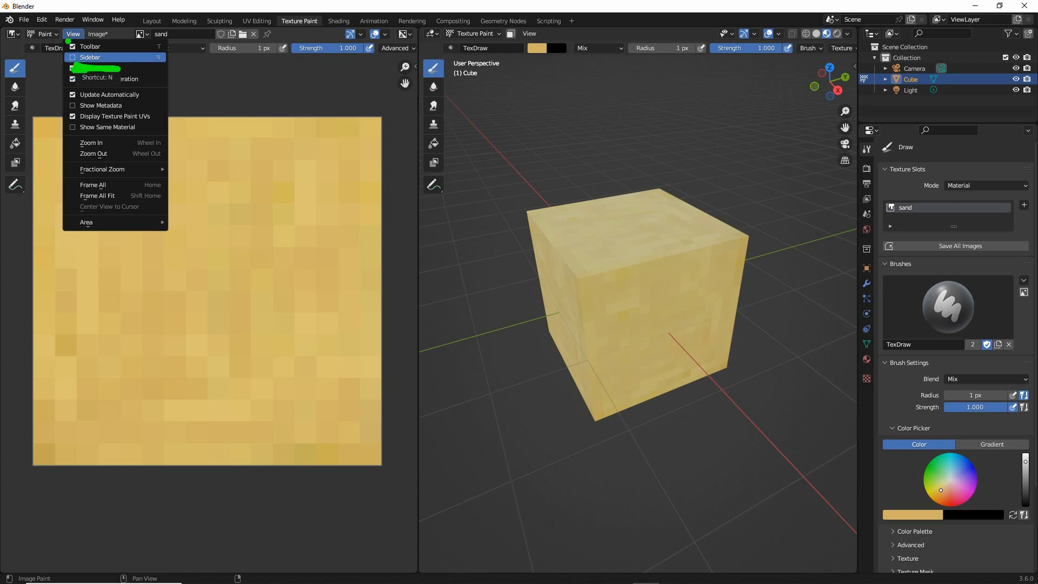
pyautogui.click(90, 57)
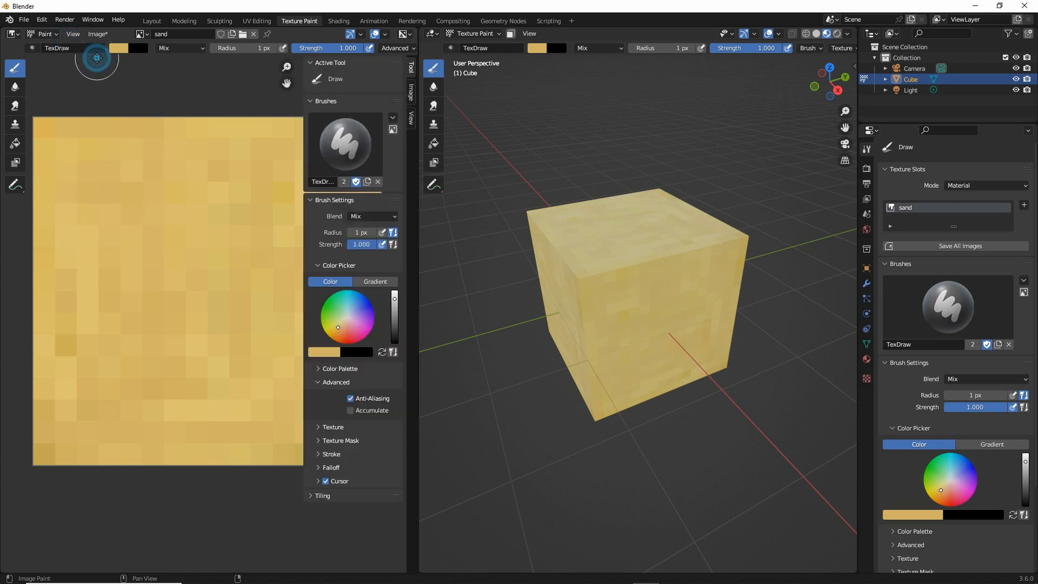
pyautogui.click(411, 118)
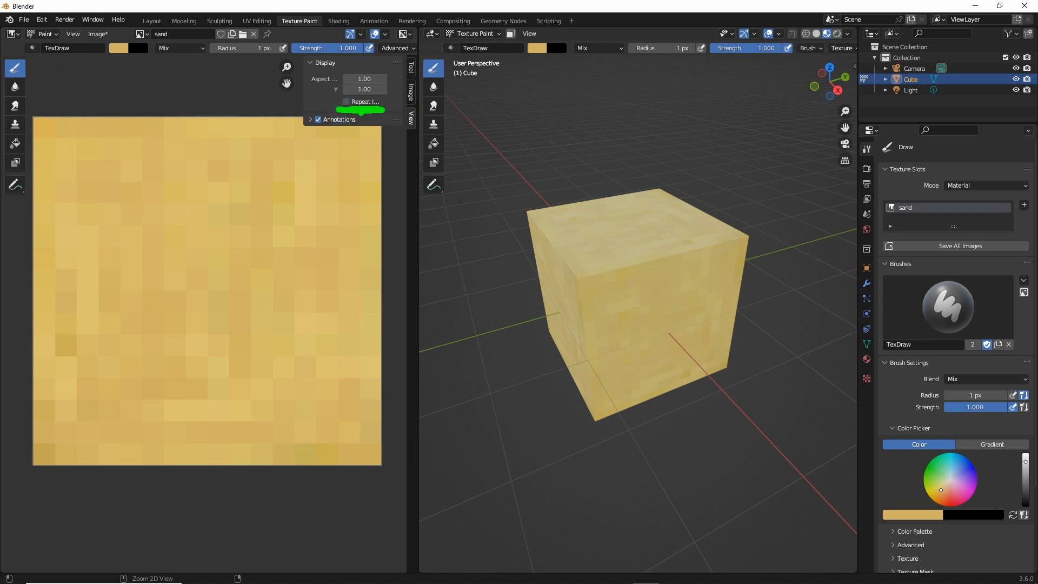
pyautogui.click(346, 102)
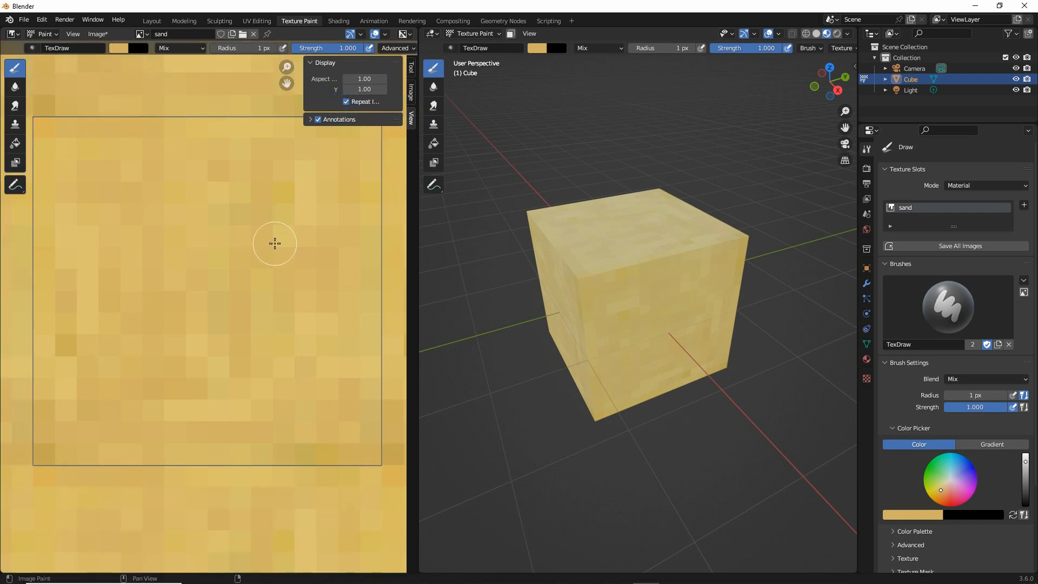
pyautogui.scroll(-5, 273, 241)
pyautogui.scroll(-1, 274, 241)
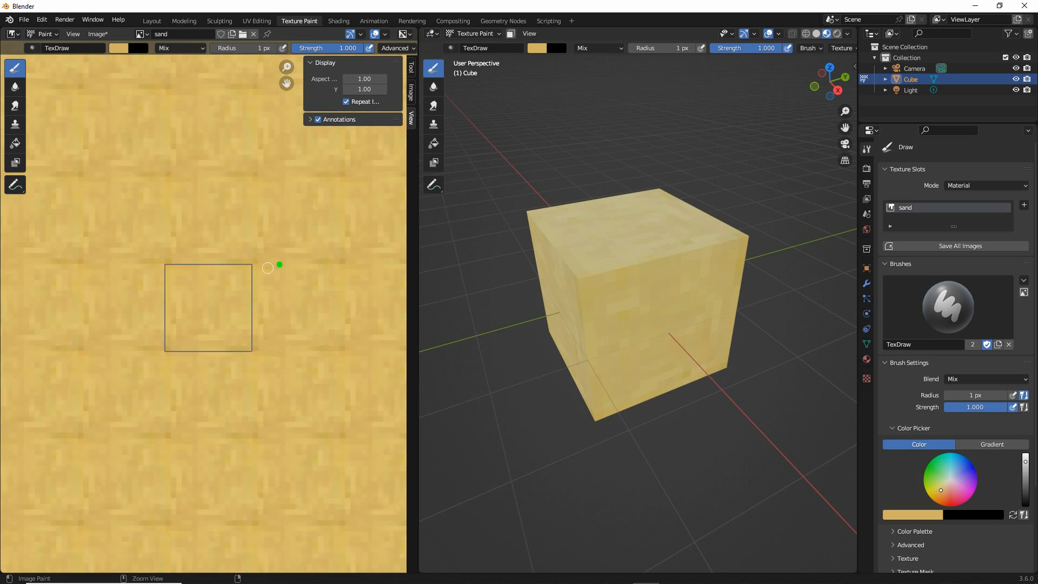
pyautogui.moveTo(280, 265); pyautogui.dragTo(280, 340)
pyautogui.moveTo(278, 441); pyautogui.dragTo(280, 517)
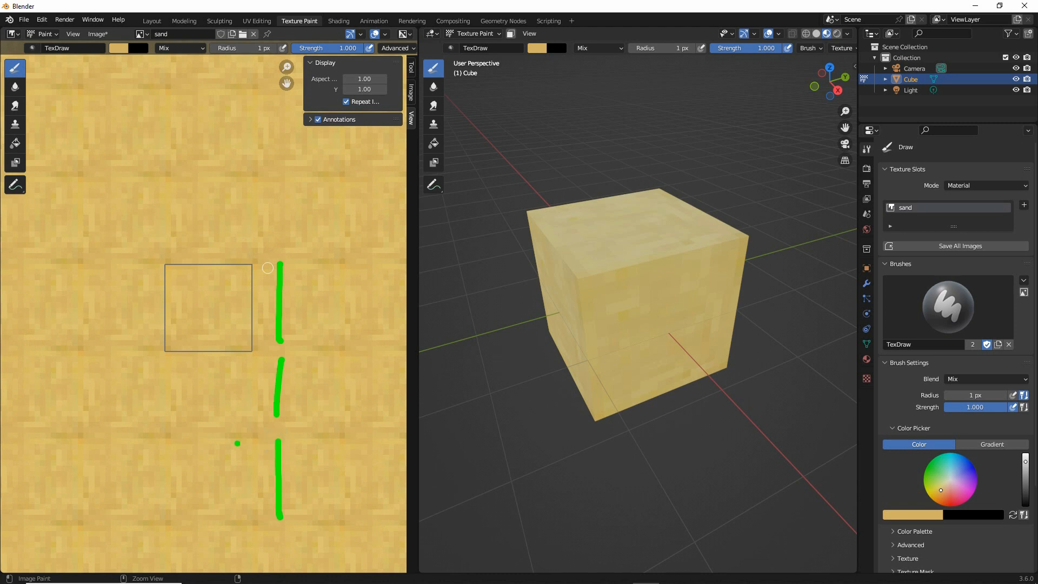
pyautogui.moveTo(93, 435); pyautogui.dragTo(156, 433)
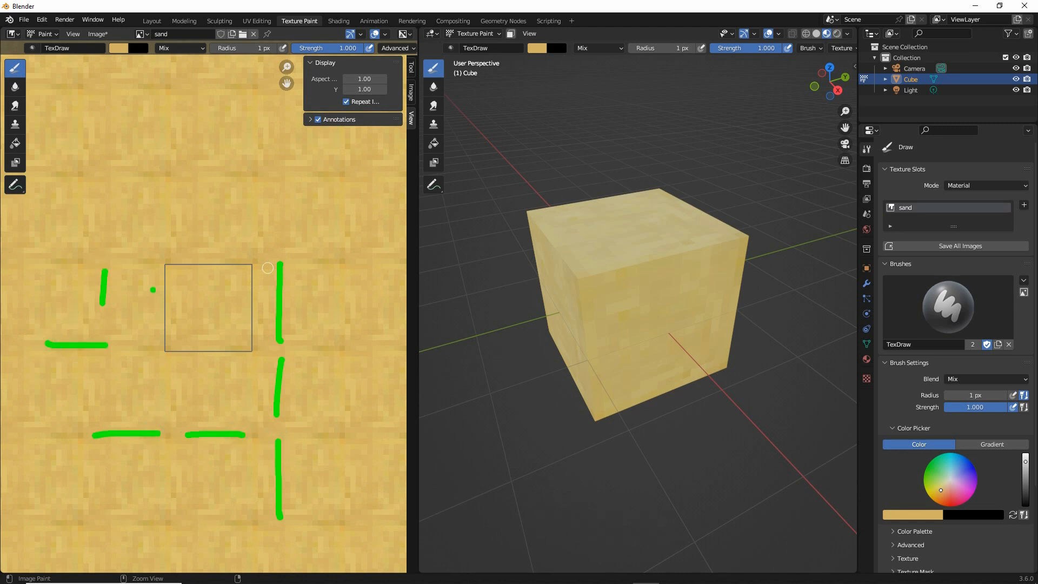
pyautogui.moveTo(147, 348)
pyautogui.mouseDown()
pyautogui.moveTo(254, 363)
pyautogui.moveTo(182, 242)
pyautogui.mouseUp()
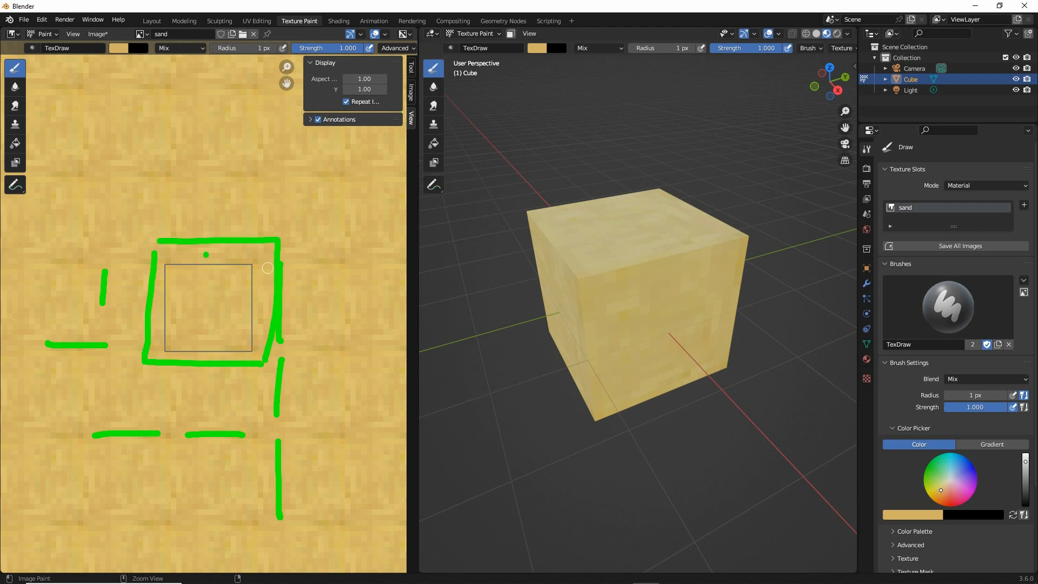
pyautogui.press('Escape')
# Sample a slightly lighter sand color from the tiled image as the brush color
pyautogui.scroll(3, 217, 270)
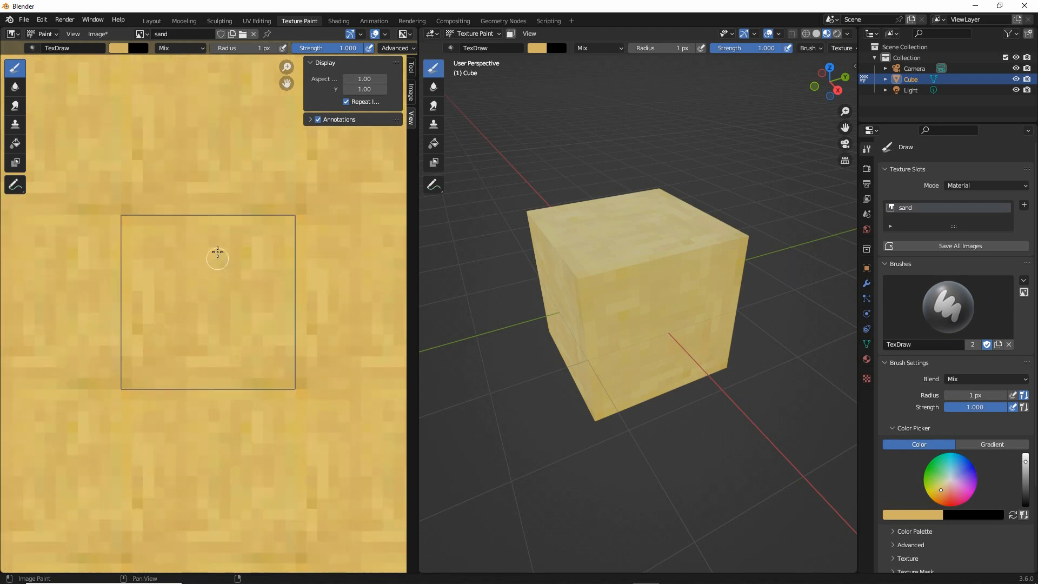
pyautogui.moveTo(216, 253); pyautogui.dragTo(219, 284, button='middle')
pyautogui.click(119, 50)
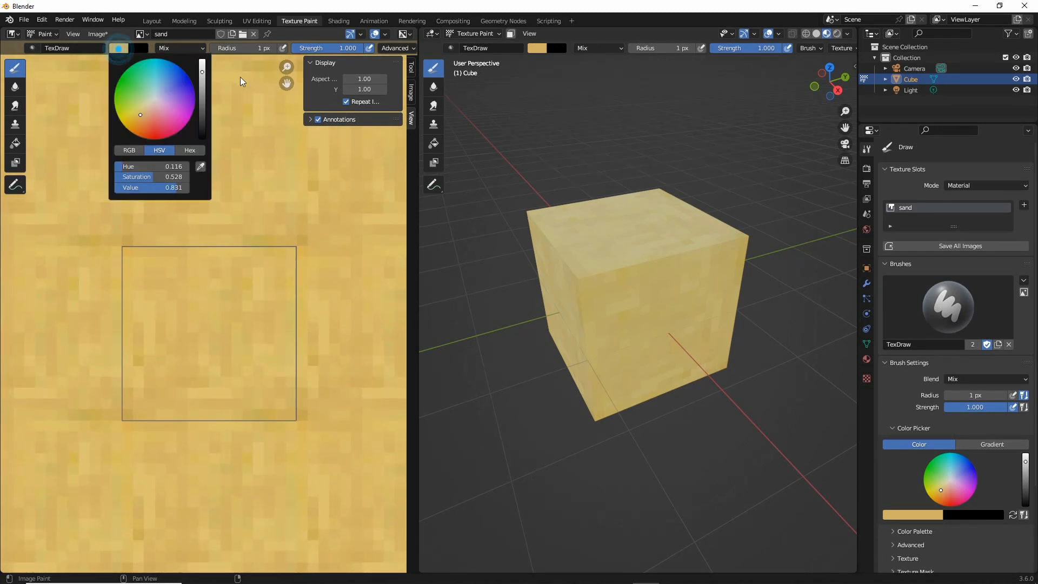
pyautogui.click(193, 288)
# Dab the lighter sand color on scattered pixels inside the image, covering the dark spot near its left edge
pyautogui.click(209, 310)
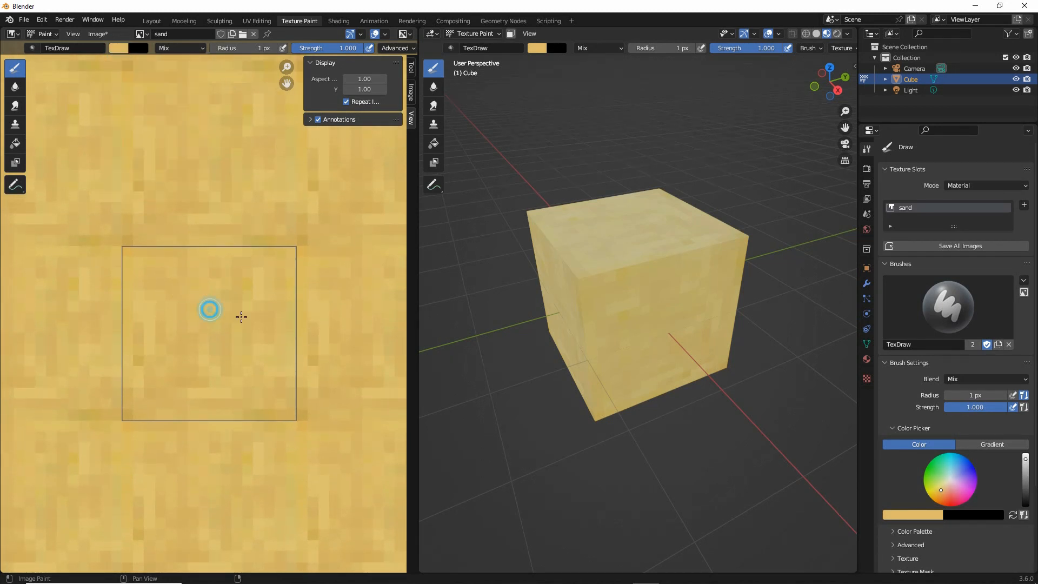
pyautogui.click(243, 314)
pyautogui.click(216, 338)
pyautogui.click(223, 356)
pyautogui.click(226, 372)
pyautogui.click(248, 372)
pyautogui.click(263, 371)
pyautogui.click(248, 320)
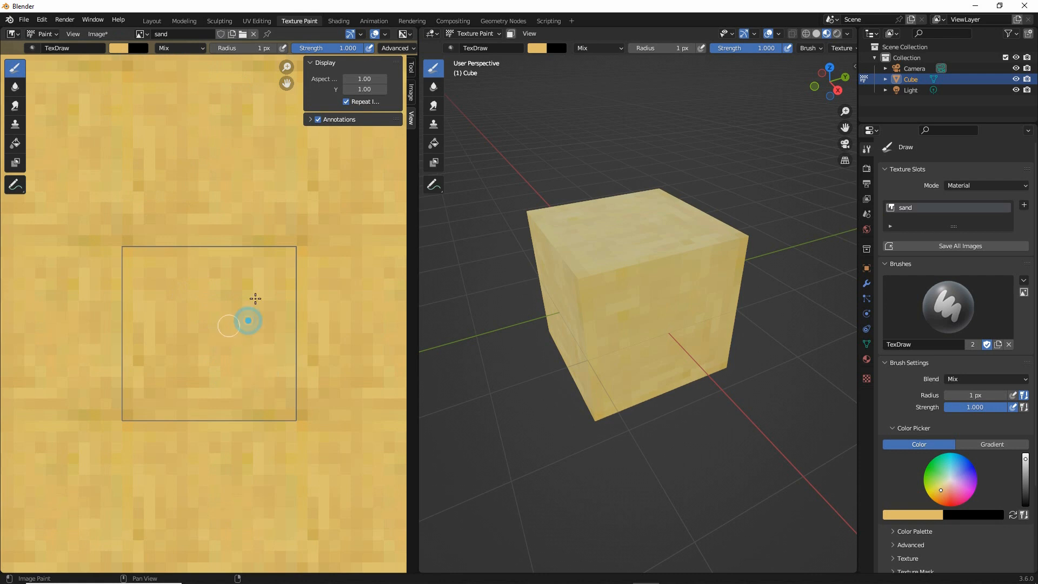
pyautogui.click(268, 384)
pyautogui.click(255, 402)
pyautogui.click(258, 414)
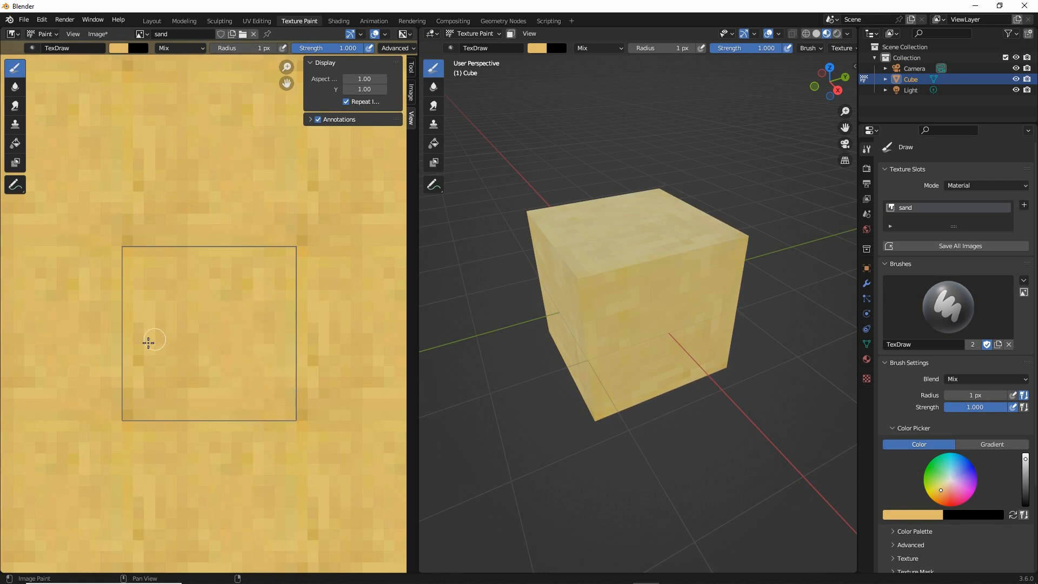
pyautogui.click(138, 369)
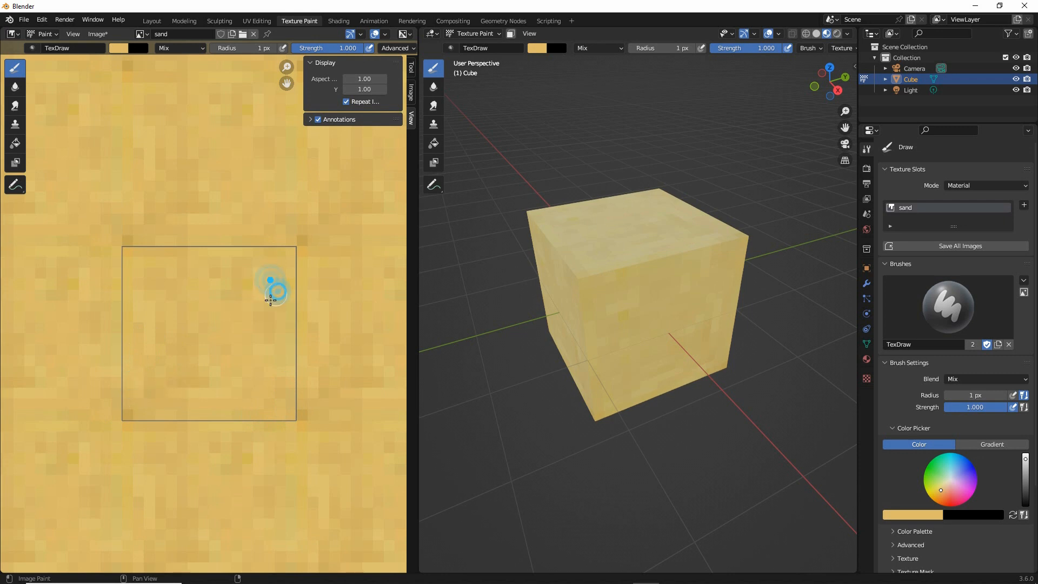
pyautogui.moveTo(120, 110); pyautogui.dragTo(112, 194)
pyautogui.moveTo(130, 130); pyautogui.dragTo(115, 179)
pyautogui.moveTo(137, 120); pyautogui.dragTo(141, 184)
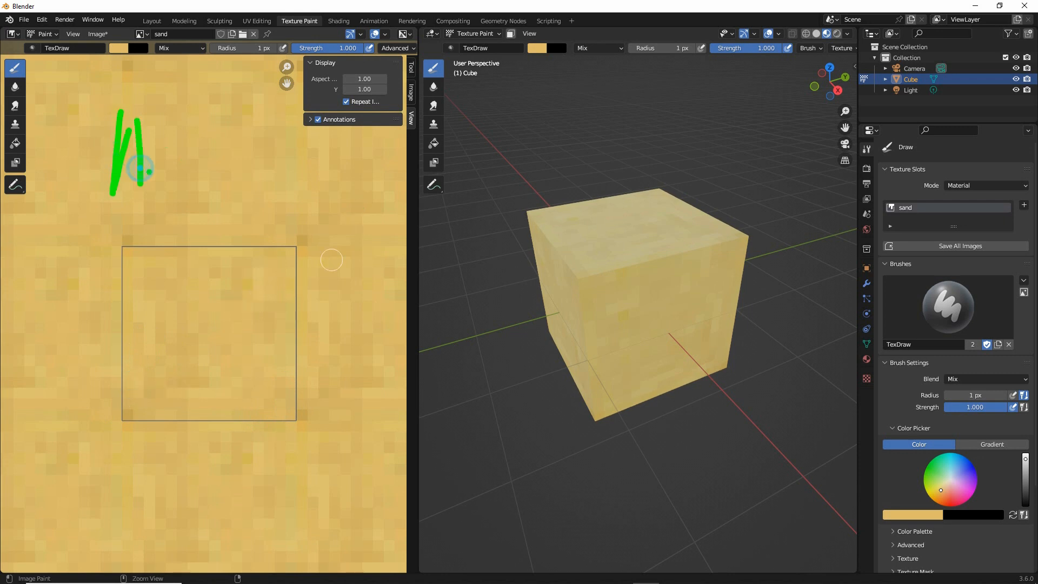
pyautogui.moveTo(317, 189); pyautogui.dragTo(305, 208)
pyautogui.moveTo(297, 173); pyautogui.dragTo(408, 246)
pyautogui.moveTo(301, 431); pyautogui.dragTo(288, 490)
pyautogui.moveTo(306, 398); pyautogui.dragTo(385, 415)
pyautogui.moveTo(52, 415)
pyautogui.mouseDown()
pyautogui.moveTo(122, 418)
pyautogui.moveTo(127, 517)
pyautogui.mouseUp()
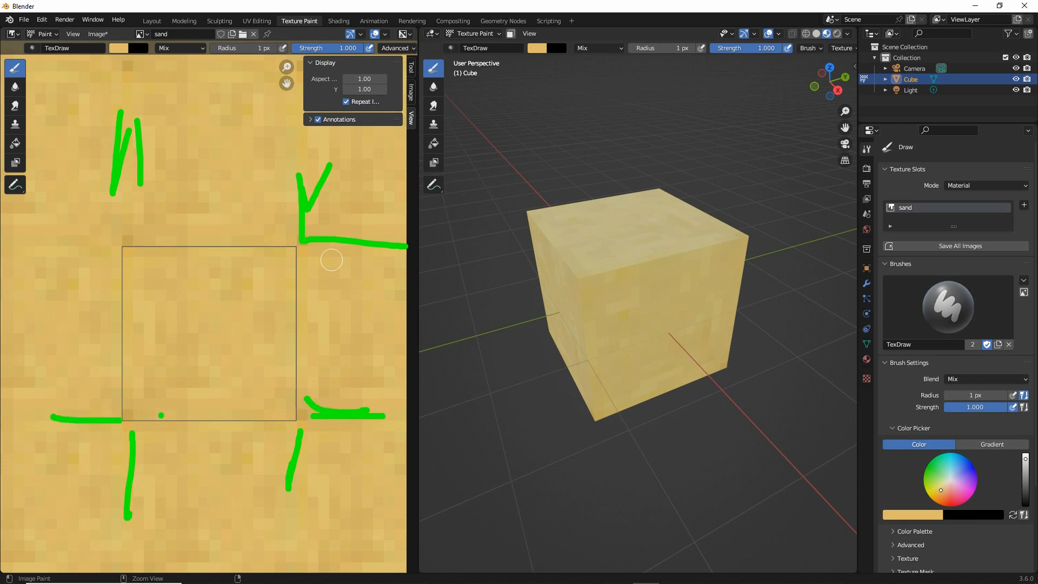
pyautogui.press('Escape')
# Check the tiling from farther out and touch up more scattered pixels inside the image with the light sand color
pyautogui.scroll(-4, 246, 380)
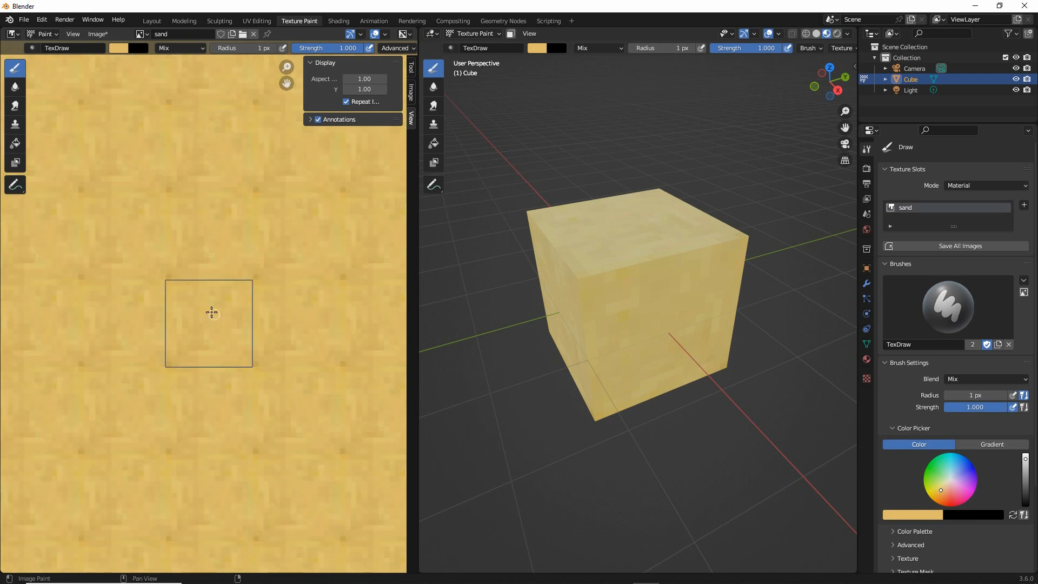
pyautogui.scroll(1, 207, 307)
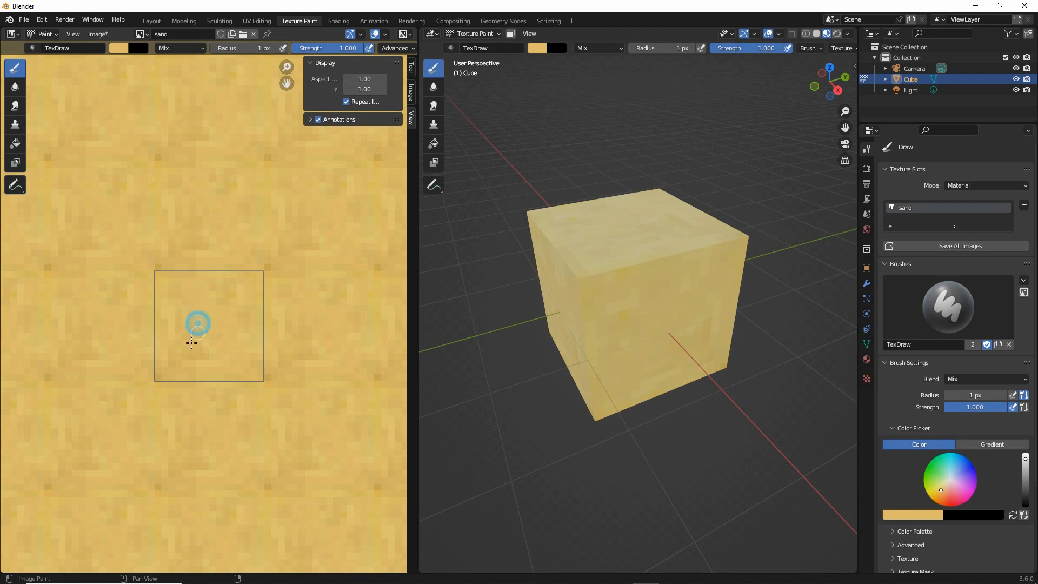
pyautogui.click(244, 334)
pyautogui.click(255, 341)
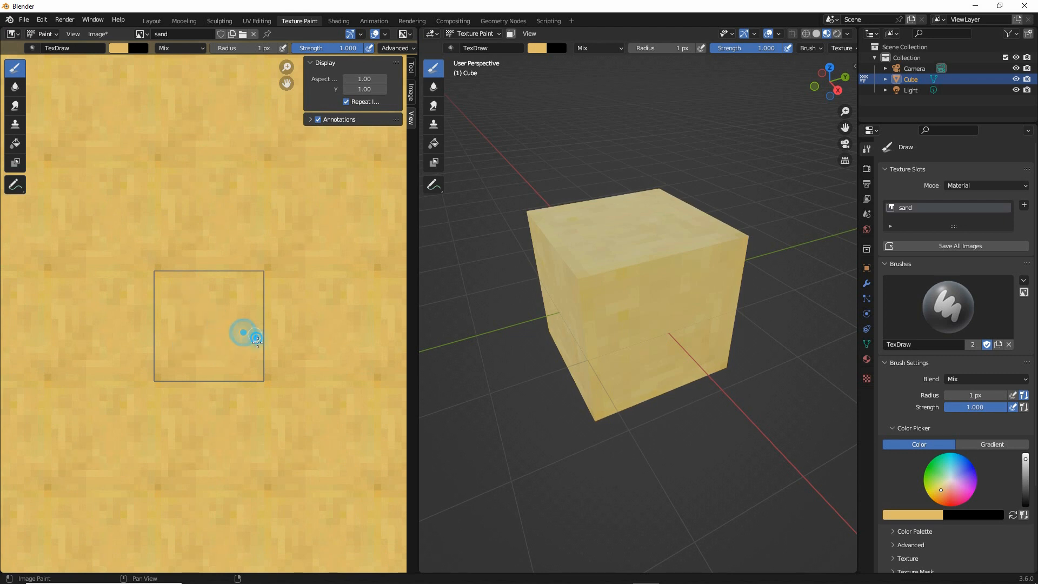
pyautogui.click(257, 311)
pyautogui.click(199, 301)
pyautogui.click(194, 315)
pyautogui.click(175, 331)
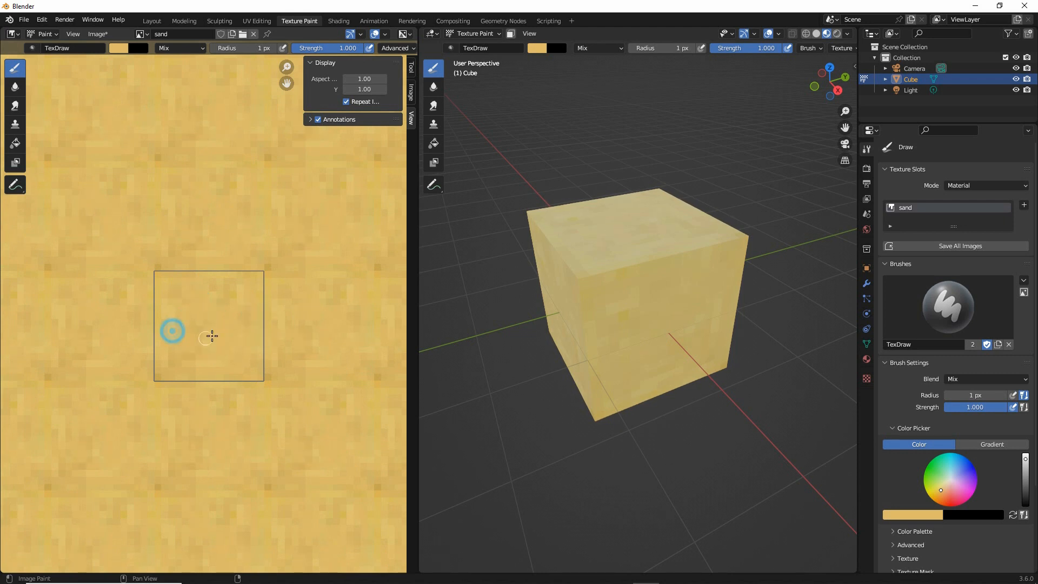
pyautogui.click(232, 281)
pyautogui.click(164, 307)
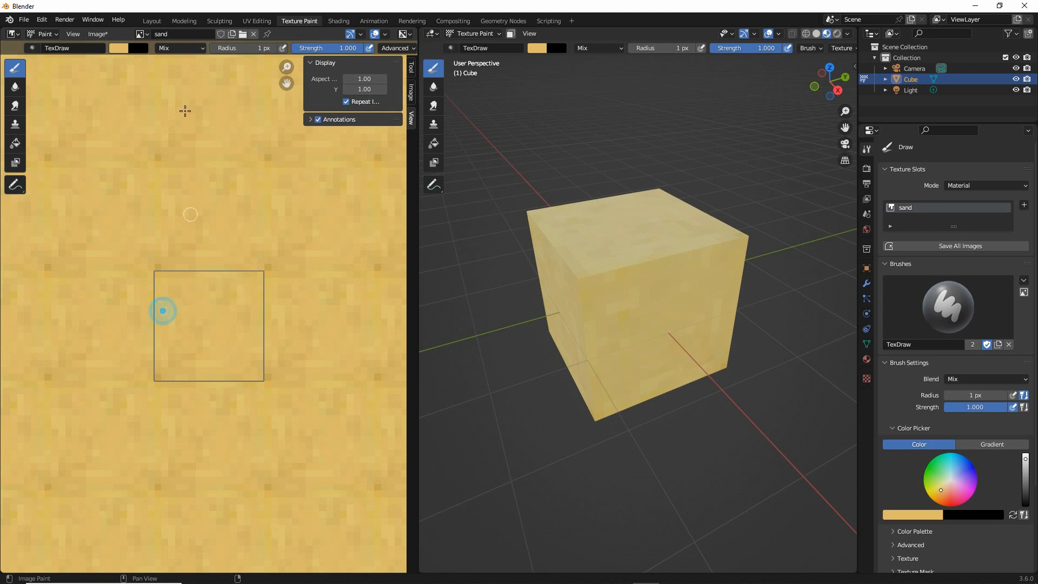
# Shift the brush color to a deeper, darker yellow with hue 0.132, saturation 0.613 and value 0.820
pyautogui.click(118, 49)
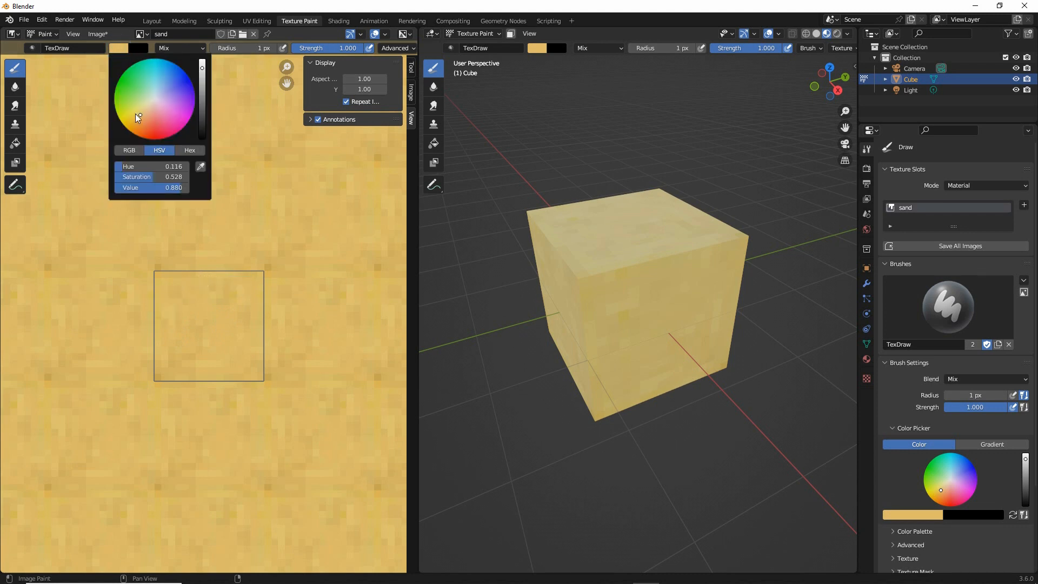
pyautogui.moveTo(138, 114); pyautogui.dragTo(137, 116)
pyautogui.moveTo(202, 69); pyautogui.dragTo(202, 71)
# Paint short strokes and scattered pixels of the deeper yellow across the sand image, including near its side edges
pyautogui.moveTo(177, 289)
pyautogui.mouseDown()
pyautogui.moveTo(160, 290)
pyautogui.moveTo(165, 347)
pyautogui.moveTo(201, 347)
pyautogui.moveTo(196, 366)
pyautogui.moveTo(225, 347)
pyautogui.mouseUp()
pyautogui.moveTo(189, 318)
pyautogui.mouseDown()
pyautogui.moveTo(218, 315)
pyautogui.moveTo(216, 338)
pyautogui.moveTo(253, 303)
pyautogui.mouseUp()
pyautogui.moveTo(254, 359)
pyautogui.mouseDown()
pyautogui.moveTo(239, 363)
pyautogui.moveTo(241, 348)
pyautogui.mouseUp()
pyautogui.click(211, 364)
pyautogui.click(216, 297)
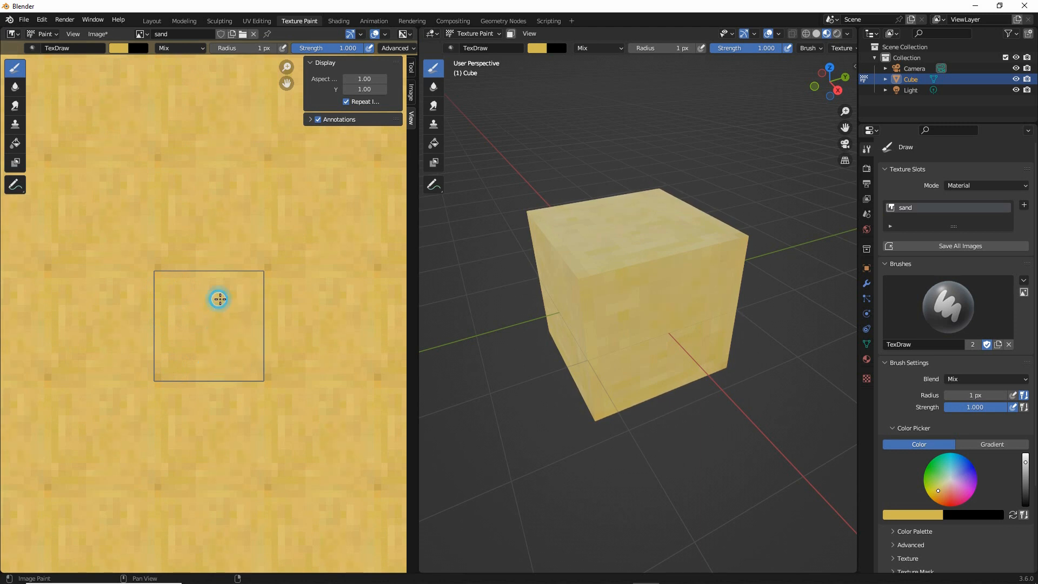
pyautogui.click(196, 289)
pyautogui.click(229, 290)
pyautogui.click(249, 299)
pyautogui.click(259, 332)
pyautogui.click(171, 342)
pyautogui.click(174, 319)
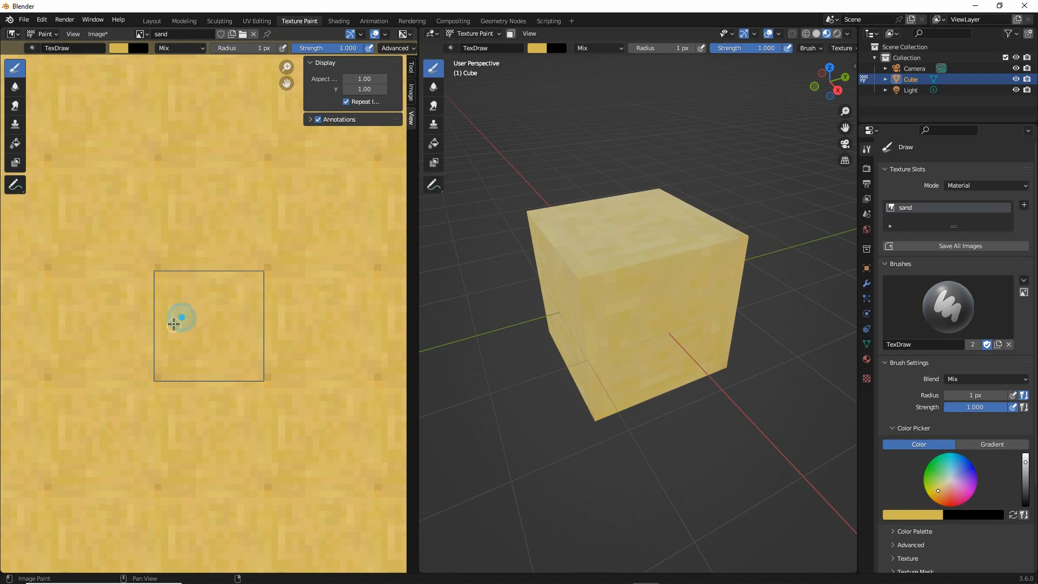
# Dab more deeper-yellow pixels along the image's upper edge, through its middle and across its lower rows
pyautogui.click(202, 280)
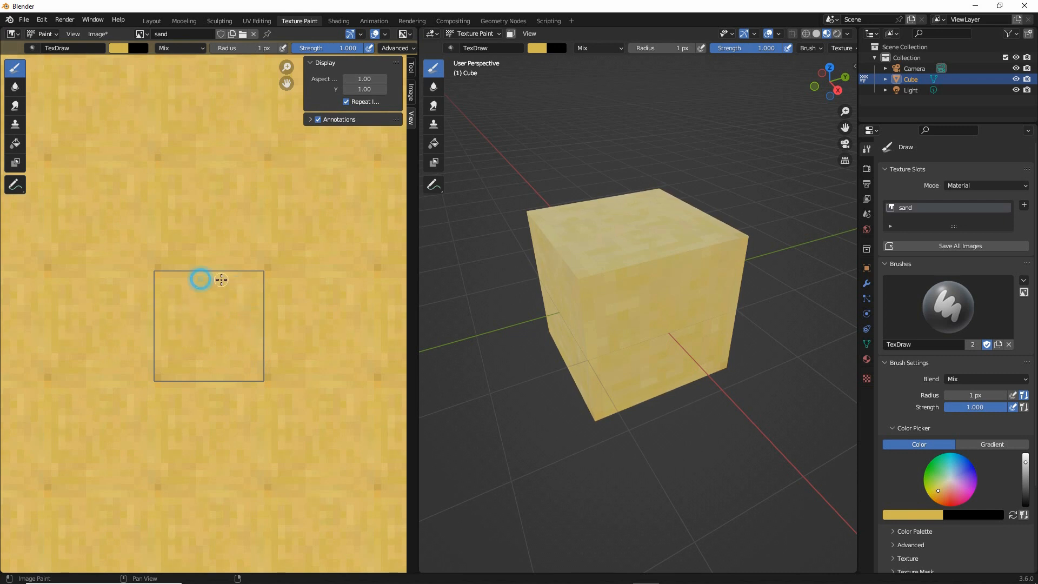
pyautogui.click(220, 272)
pyautogui.click(187, 288)
pyautogui.click(199, 320)
pyautogui.click(232, 358)
pyautogui.click(247, 366)
pyautogui.click(190, 371)
pyautogui.click(225, 373)
pyautogui.click(215, 360)
pyautogui.click(174, 361)
pyautogui.click(228, 326)
pyautogui.click(199, 324)
pyautogui.moveTo(167, 190)
pyautogui.mouseDown()
pyautogui.moveTo(184, 219)
pyautogui.moveTo(186, 195)
pyautogui.mouseUp()
pyautogui.moveTo(165, 292)
pyautogui.mouseDown()
pyautogui.moveTo(159, 351)
pyautogui.moveTo(166, 311)
pyautogui.mouseUp()
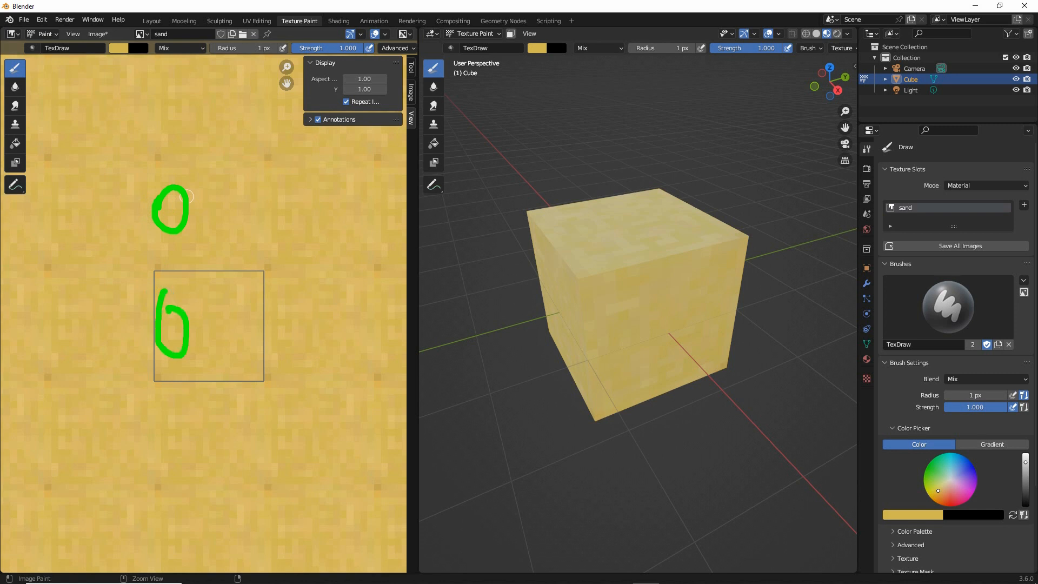
pyautogui.hotkey('ctrl', 'z')
pyautogui.hotkey('ctrl', 'z')
# Make the brush color a slightly less saturated, darker khaki yellow
pyautogui.click(122, 48)
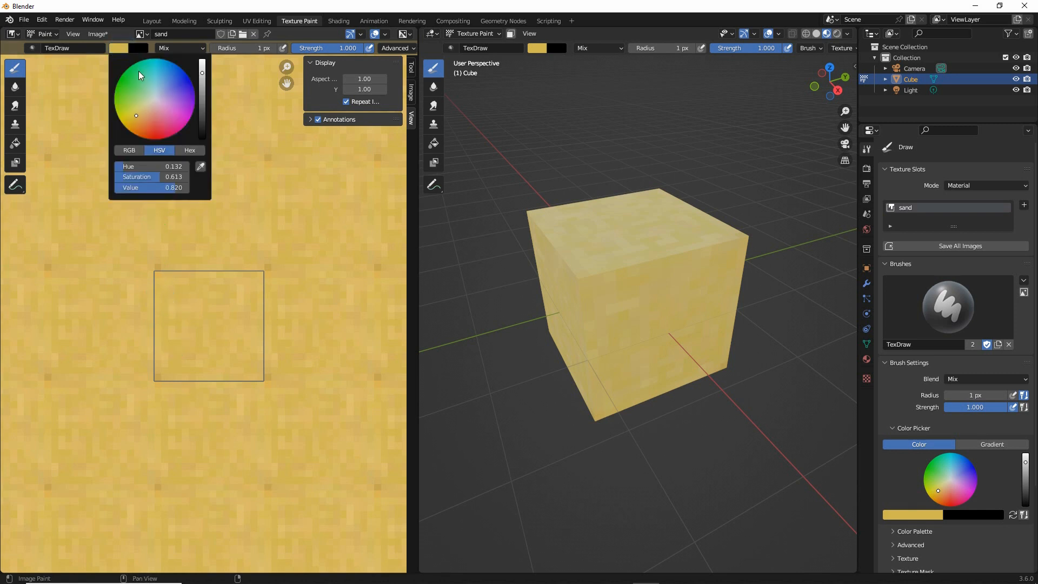
pyautogui.moveTo(135, 113); pyautogui.dragTo(140, 111)
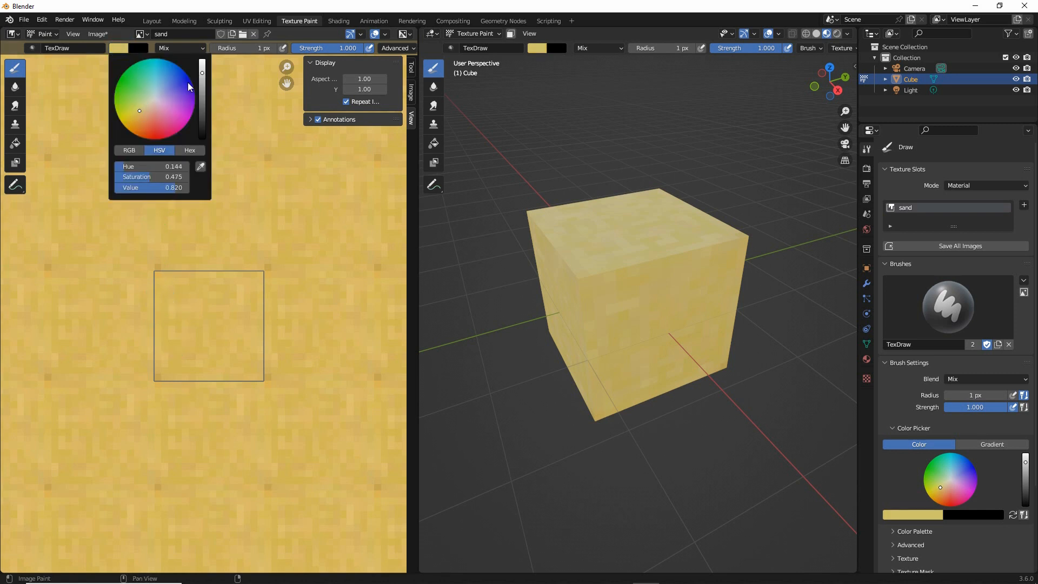
pyautogui.moveTo(205, 75); pyautogui.dragTo(203, 81)
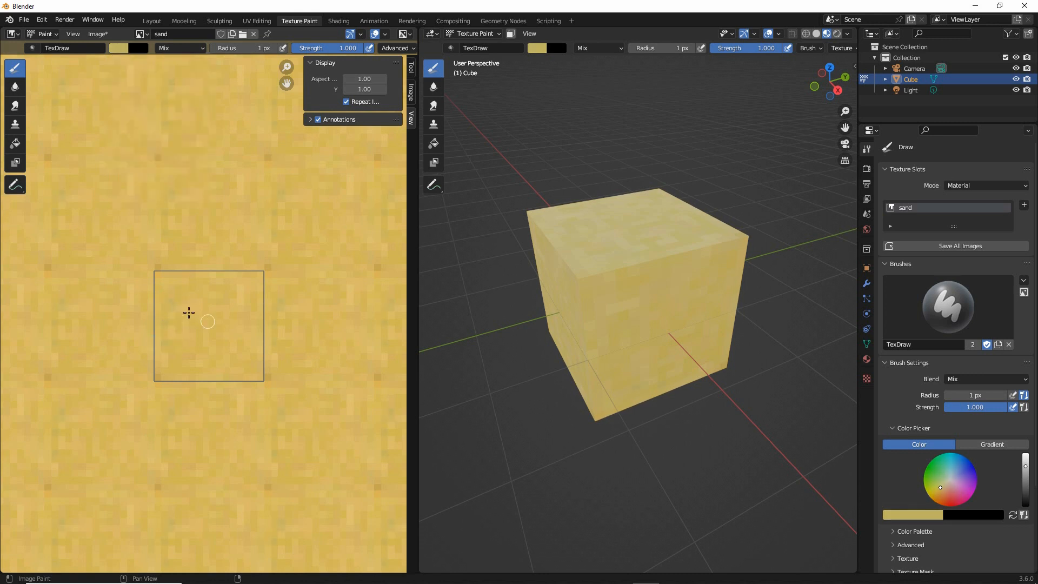
# Scatter khaki pixels over the sand image, mostly through its middle and upper areas
pyautogui.moveTo(189, 312)
pyautogui.mouseDown()
pyautogui.moveTo(202, 287)
pyautogui.moveTo(176, 292)
pyautogui.mouseUp()
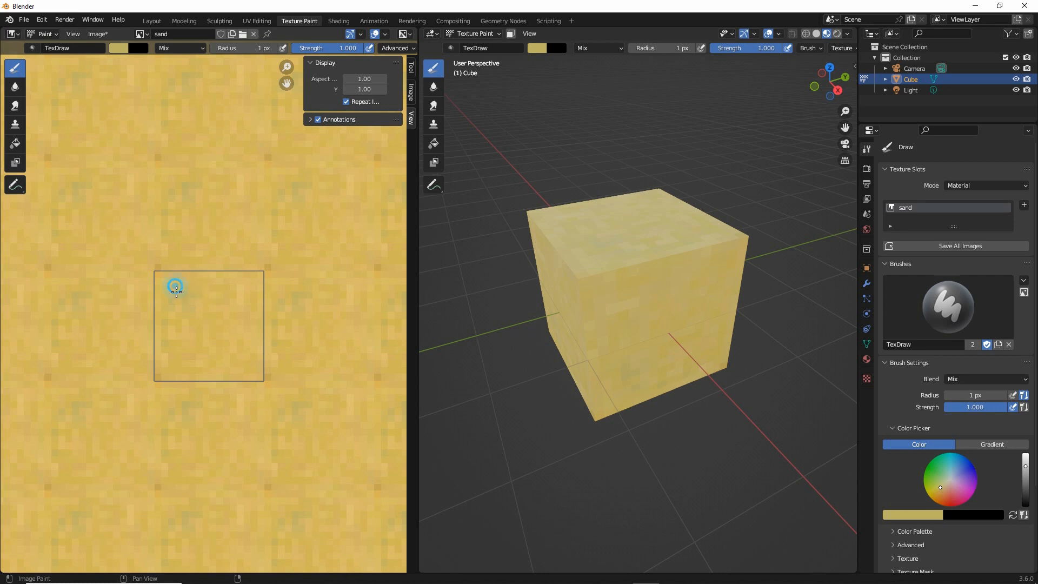
pyautogui.click(190, 326)
pyautogui.click(245, 354)
pyautogui.click(218, 367)
pyautogui.click(232, 325)
pyautogui.click(215, 302)
pyautogui.click(231, 336)
pyautogui.click(209, 340)
pyautogui.moveTo(237, 284); pyautogui.dragTo(228, 280)
pyautogui.click(202, 324)
pyautogui.click(218, 319)
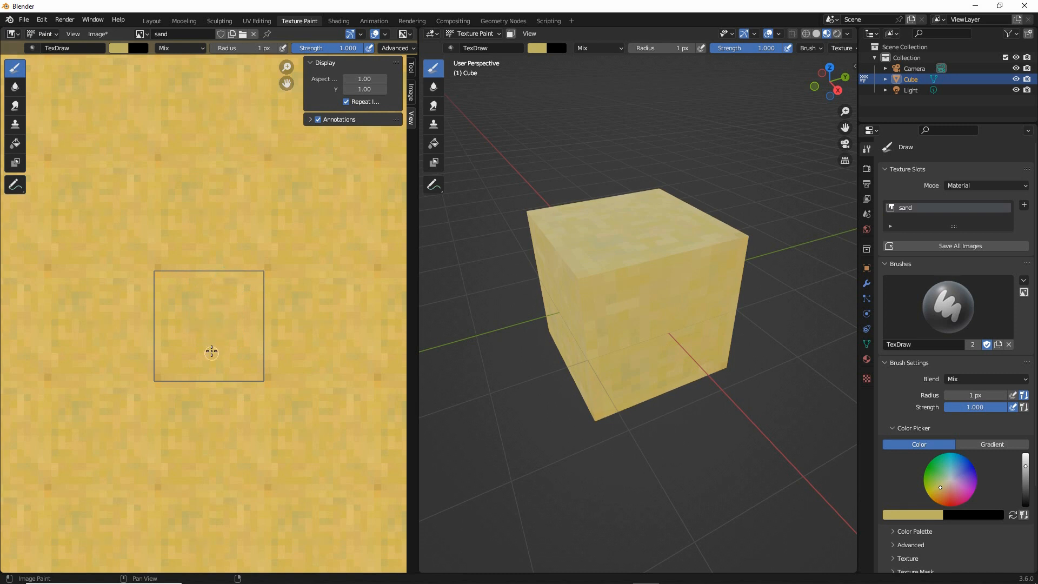
# Add khaki pixels across the lower half of the image and up along its right side
pyautogui.click(209, 344)
pyautogui.click(185, 342)
pyautogui.click(182, 364)
pyautogui.click(220, 370)
pyautogui.click(178, 366)
pyautogui.click(192, 372)
pyautogui.click(198, 353)
pyautogui.click(182, 329)
pyautogui.click(238, 367)
pyautogui.click(251, 315)
pyautogui.click(258, 298)
pyautogui.click(241, 305)
# Touch up the image's upper-left corner with khaki and dab further pixels along its lower rows
pyautogui.click(163, 274)
pyautogui.click(181, 274)
pyautogui.click(163, 294)
pyautogui.click(254, 315)
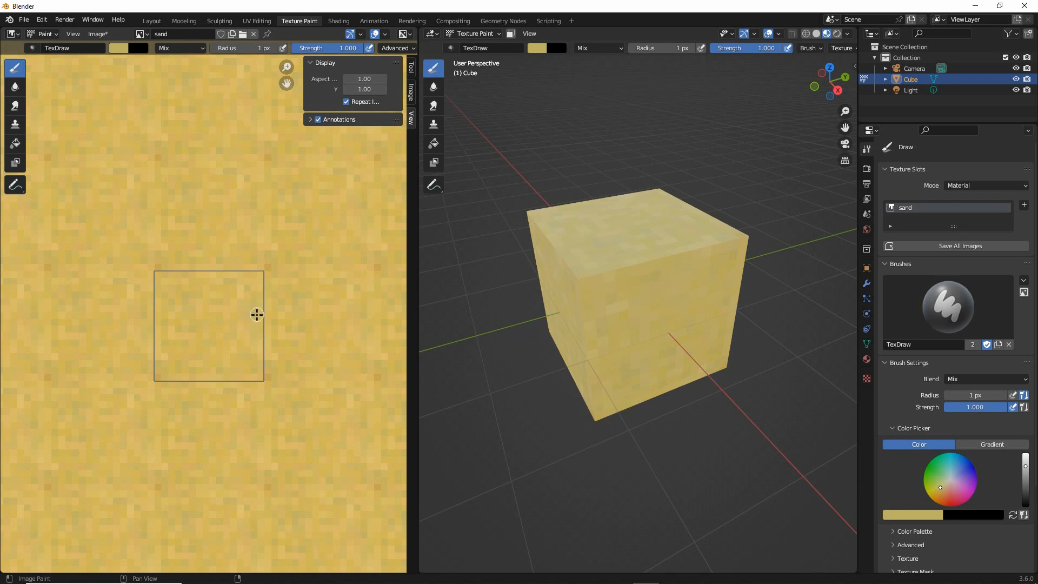
pyautogui.click(237, 373)
pyautogui.click(230, 359)
pyautogui.click(223, 353)
pyautogui.click(181, 366)
pyautogui.click(206, 359)
# Fill in a few more khaki pixels around the center and just below the upper edge of the image
pyautogui.click(205, 332)
pyautogui.click(198, 316)
pyautogui.click(239, 330)
pyautogui.click(190, 281)
pyautogui.click(216, 278)
pyautogui.click(222, 294)
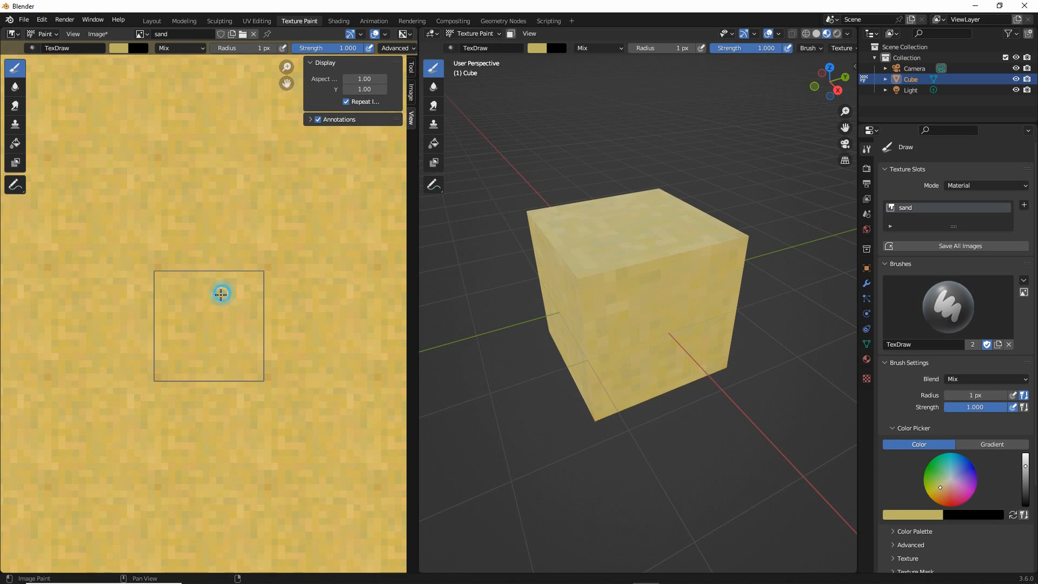
pyautogui.click(205, 355)
# Examine the repeated sand pattern from far and near for visible tiling, and check it on the cube's sides
pyautogui.scroll(-3, 246, 327)
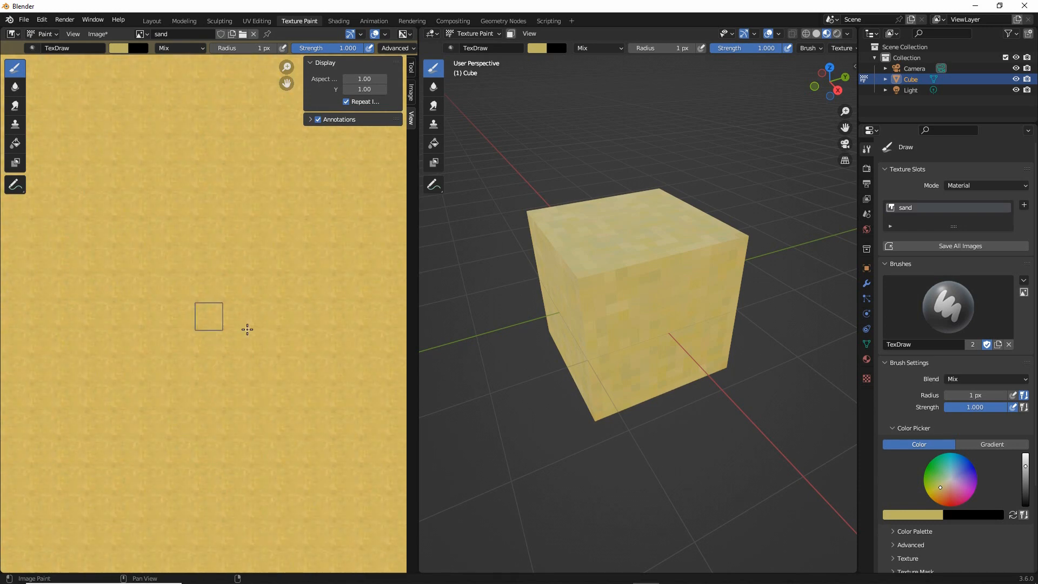
pyautogui.scroll(1, 211, 312)
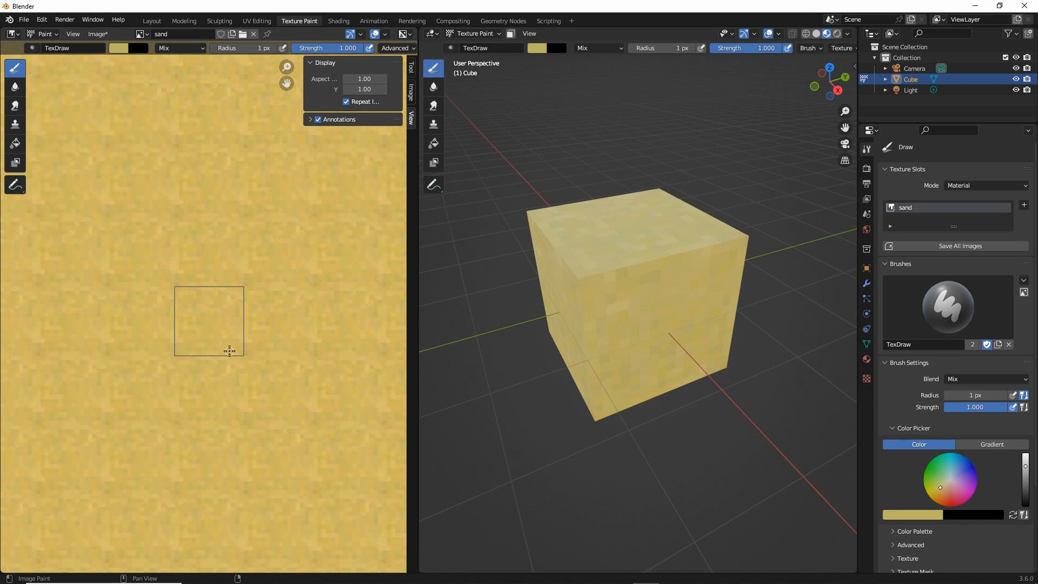
pyautogui.scroll(3, 236, 346)
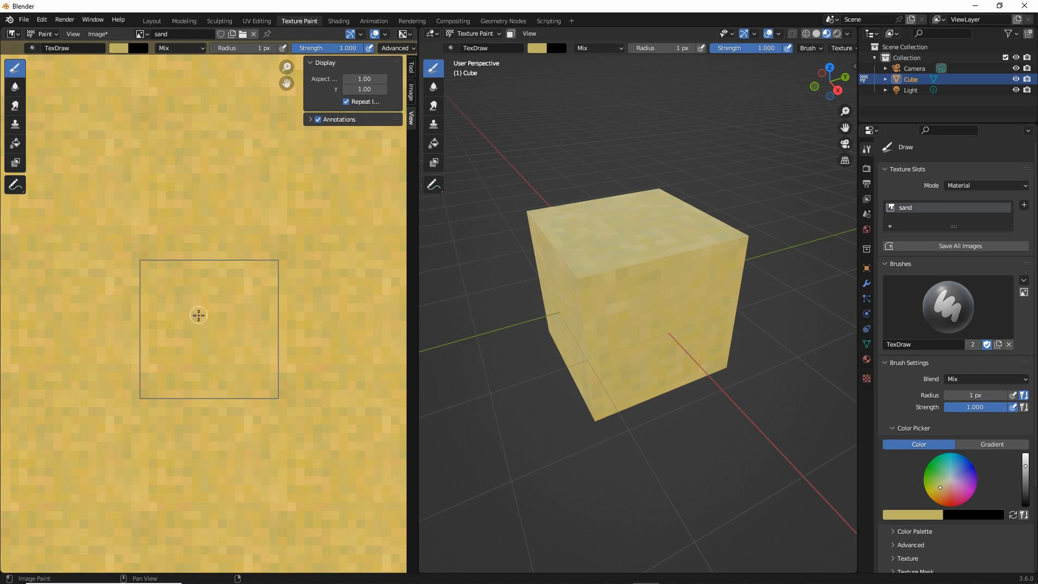
pyautogui.scroll(-2, 198, 315)
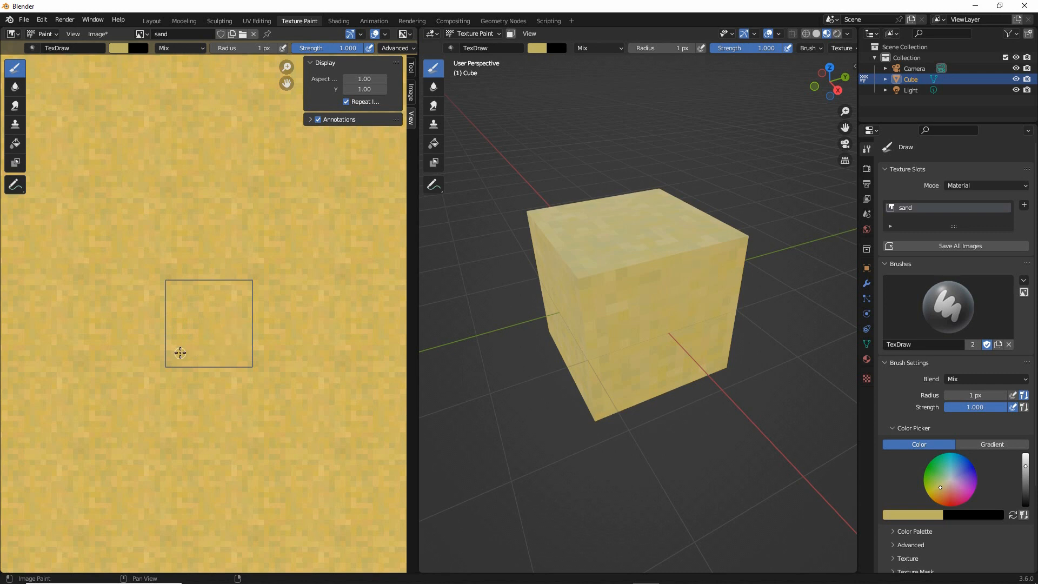
pyautogui.moveTo(216, 283); pyautogui.dragTo(221, 284)
pyautogui.moveTo(211, 364)
pyautogui.mouseDown()
pyautogui.moveTo(220, 364)
pyautogui.moveTo(212, 342)
pyautogui.mouseUp()
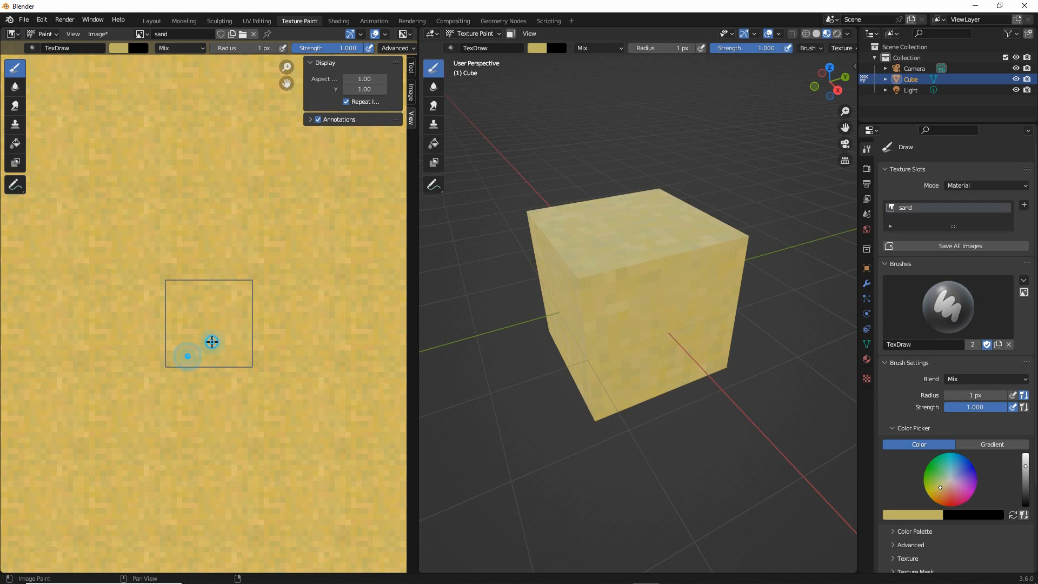
pyautogui.scroll(3, 293, 386)
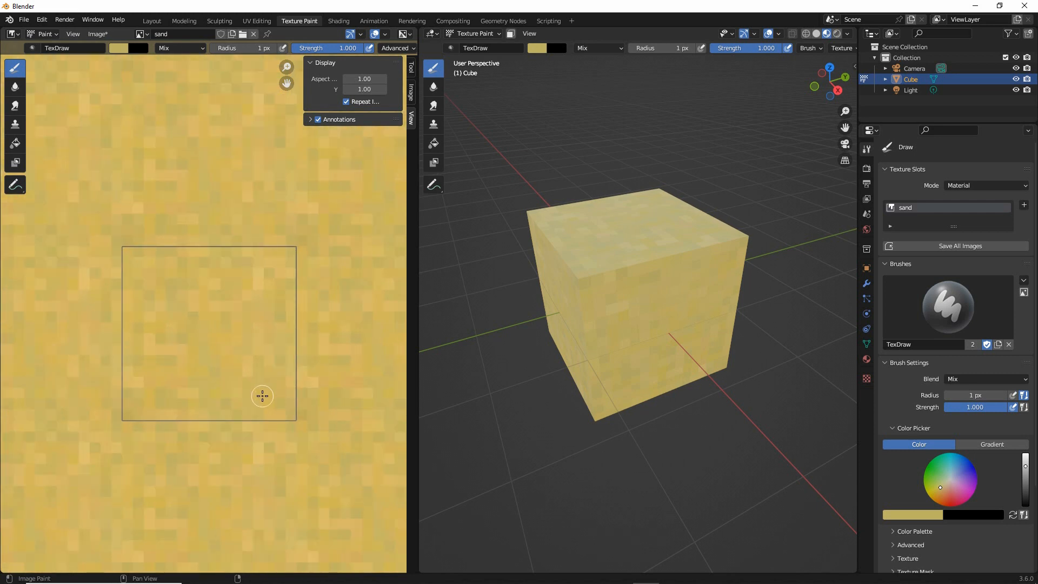
pyautogui.moveTo(262, 395); pyautogui.dragTo(263, 367, button='middle')
pyautogui.moveTo(574, 270); pyautogui.dragTo(564, 310, button='middle')
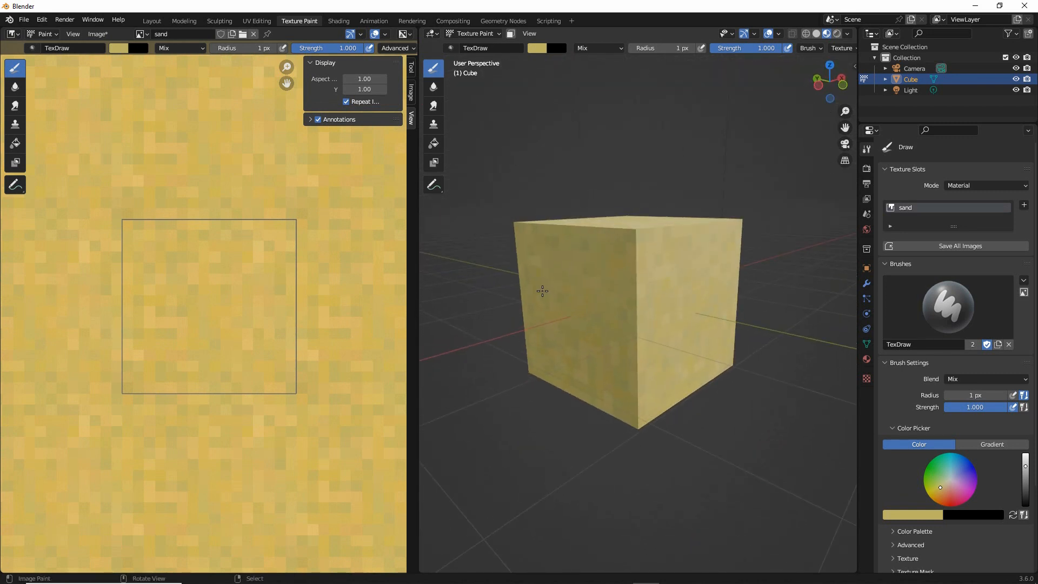
pyautogui.moveTo(108, 207)
pyautogui.mouseDown()
pyautogui.moveTo(101, 438)
pyautogui.moveTo(344, 436)
pyautogui.mouseUp()
pyautogui.moveTo(340, 344); pyautogui.dragTo(162, 202)
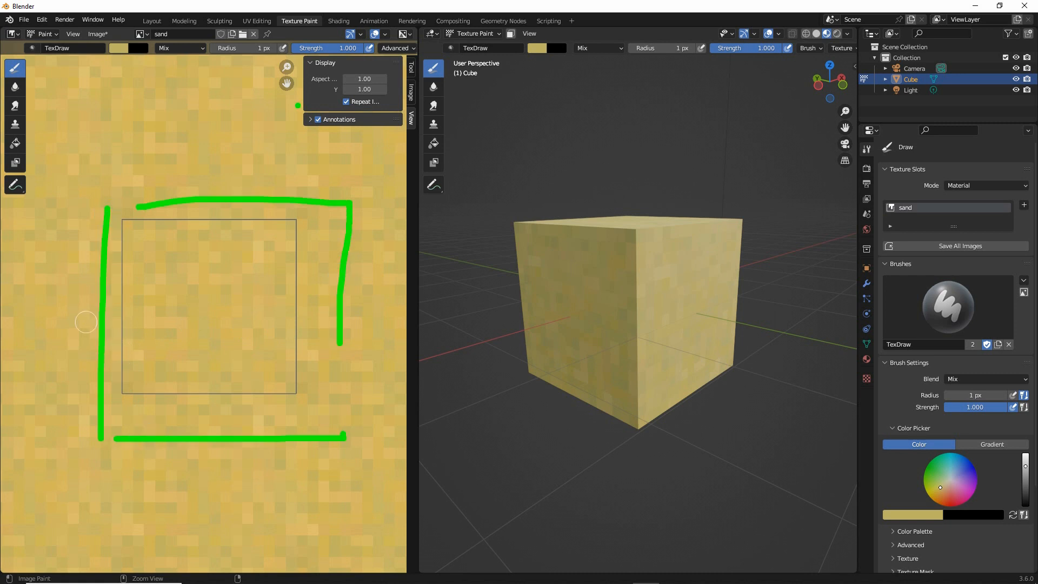
pyautogui.moveTo(340, 107)
pyautogui.mouseDown()
pyautogui.moveTo(370, 110)
pyautogui.moveTo(350, 113)
pyautogui.mouseUp()
pyautogui.press('Escape')
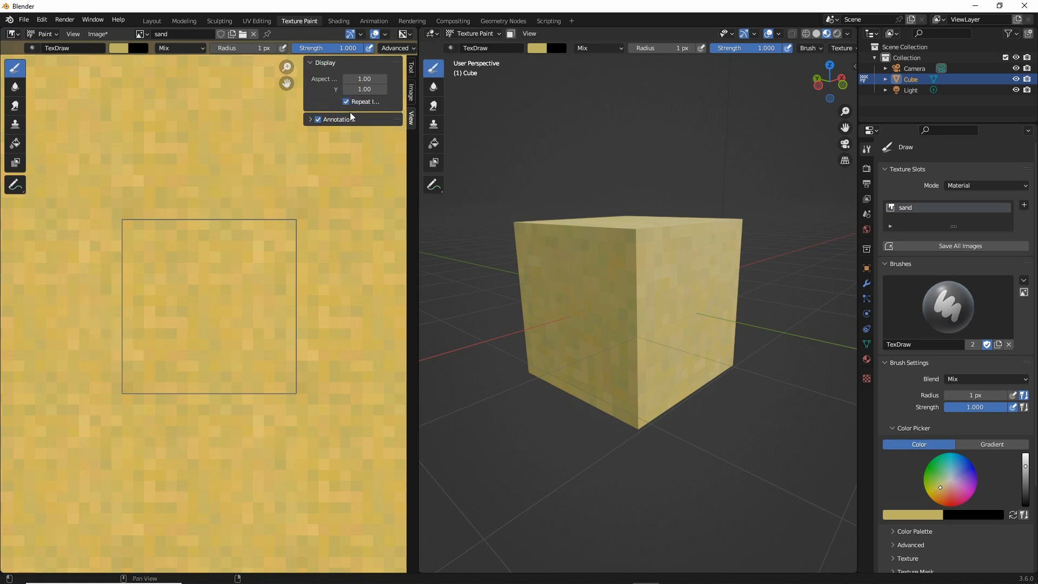
# Turn off Repeat Image so the editor shows only the single sand texture
pyautogui.click(346, 101)
pyautogui.scroll(2, 202, 307)
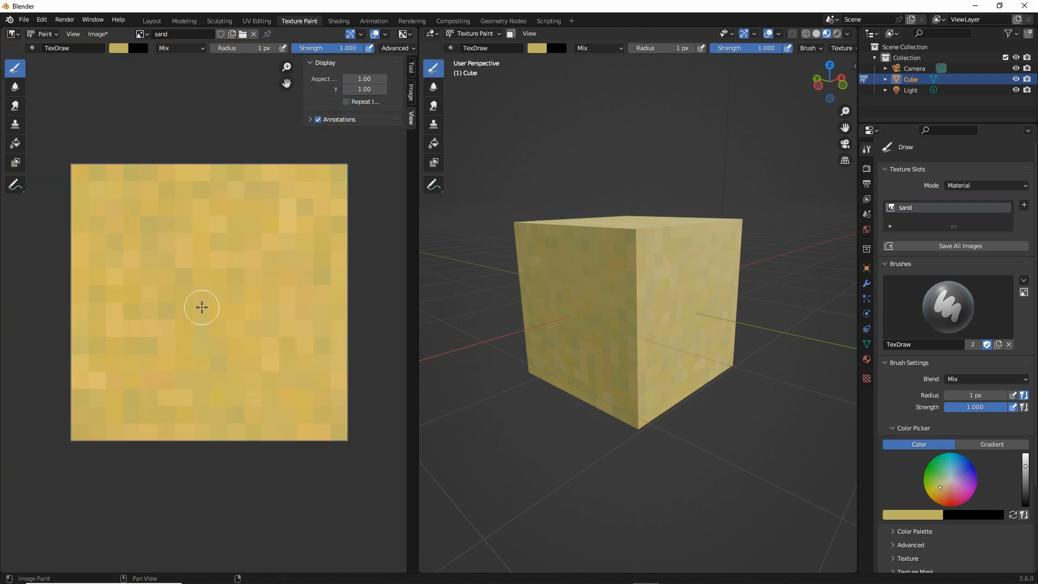
pyautogui.moveTo(73, 33)
pyautogui.mouseDown()
pyautogui.moveTo(110, 19)
pyautogui.moveTo(115, 75)
pyautogui.moveTo(111, 43)
pyautogui.mouseUp()
pyautogui.press('Escape')
# Start a Save As for the sand image and choose the recent entities folder, keeping the file name sand
pyautogui.click(97, 34)
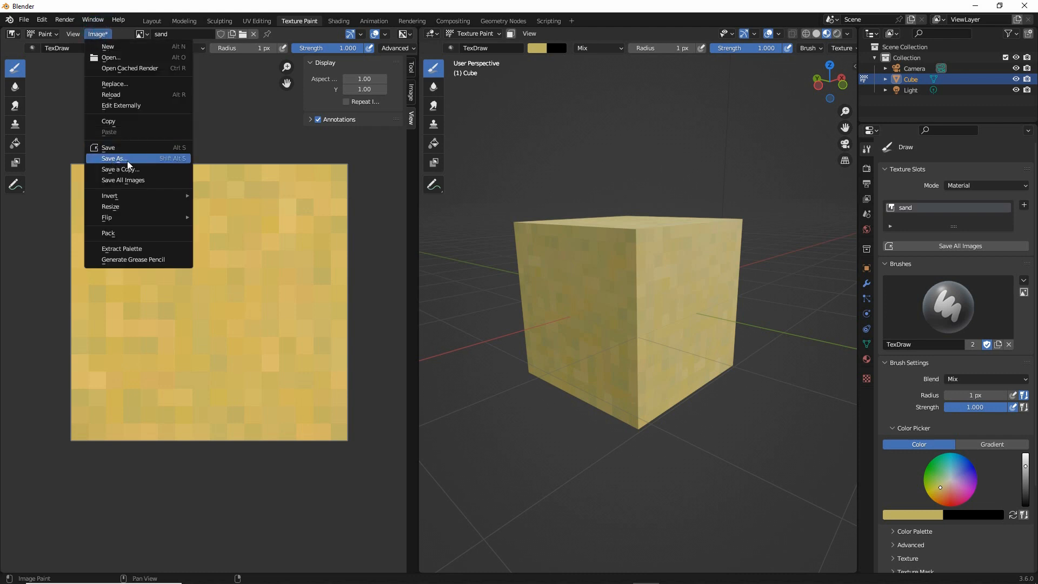
pyautogui.moveTo(105, 170); pyautogui.dragTo(127, 167)
pyautogui.moveTo(121, 46); pyautogui.dragTo(84, 43)
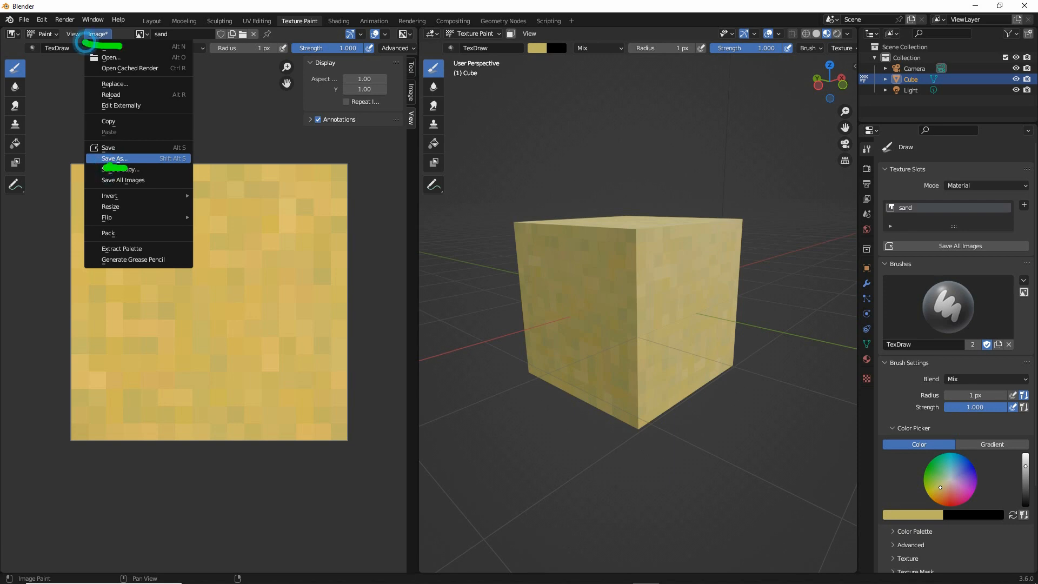
pyautogui.click(109, 158)
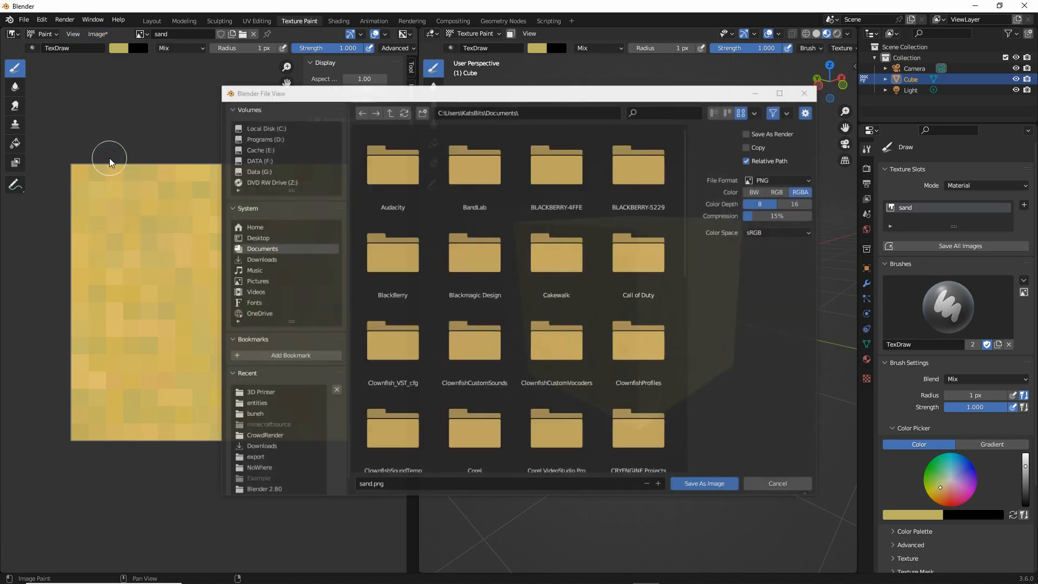
pyautogui.click(256, 403)
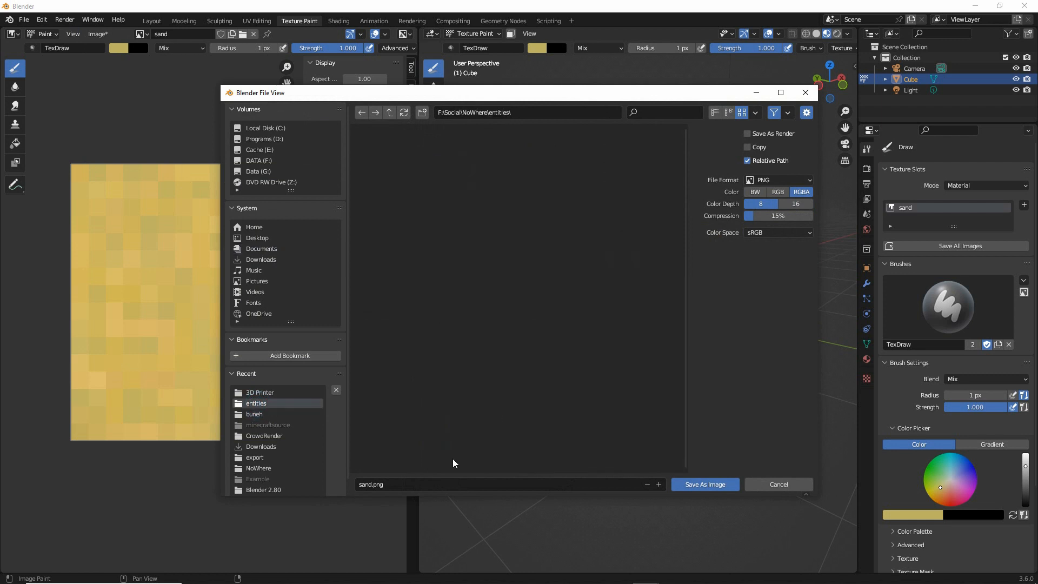
pyautogui.click(391, 484)
pyautogui.click(395, 485)
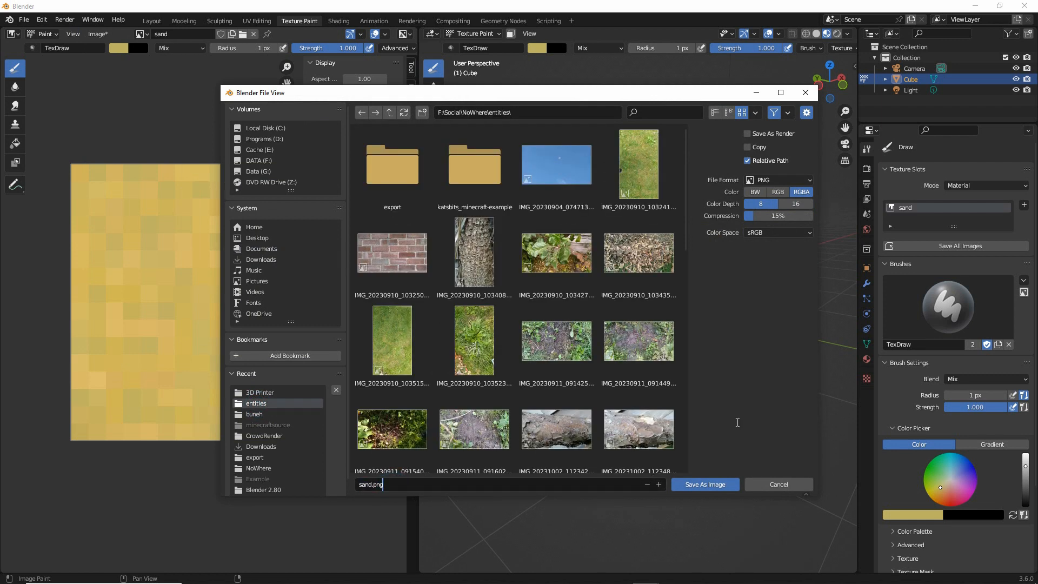
# Set the PNG compression to 0%
pyautogui.moveTo(760, 222); pyautogui.dragTo(742, 227)
pyautogui.hotkey('ctrl', '2')
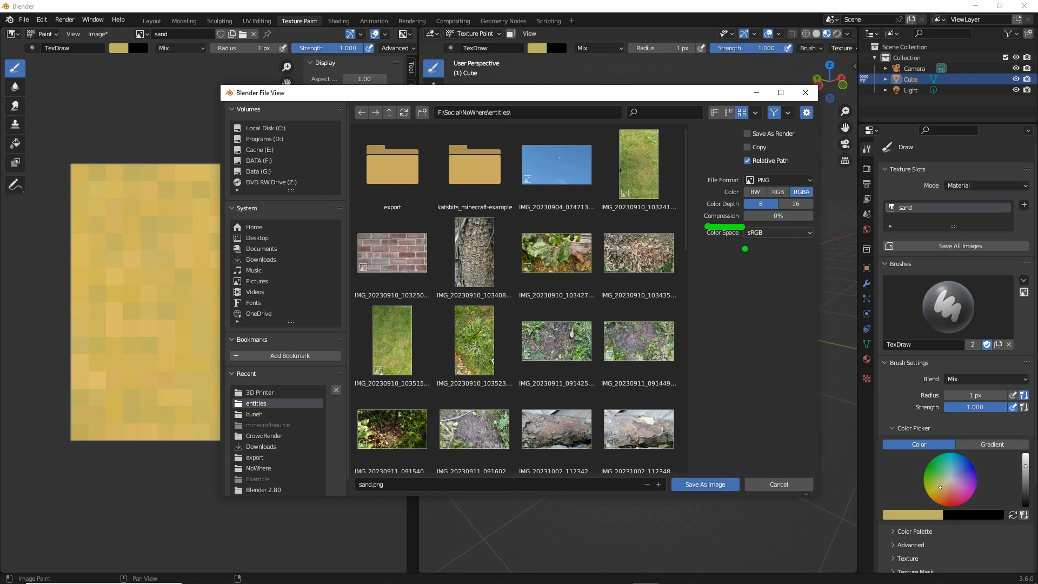
pyautogui.hotkey('ctrl', '2')
pyautogui.moveTo(708, 190); pyautogui.dragTo(738, 191)
pyautogui.press('Escape')
# Change the image's file format from PNG to Targa Raw
pyautogui.click(771, 180)
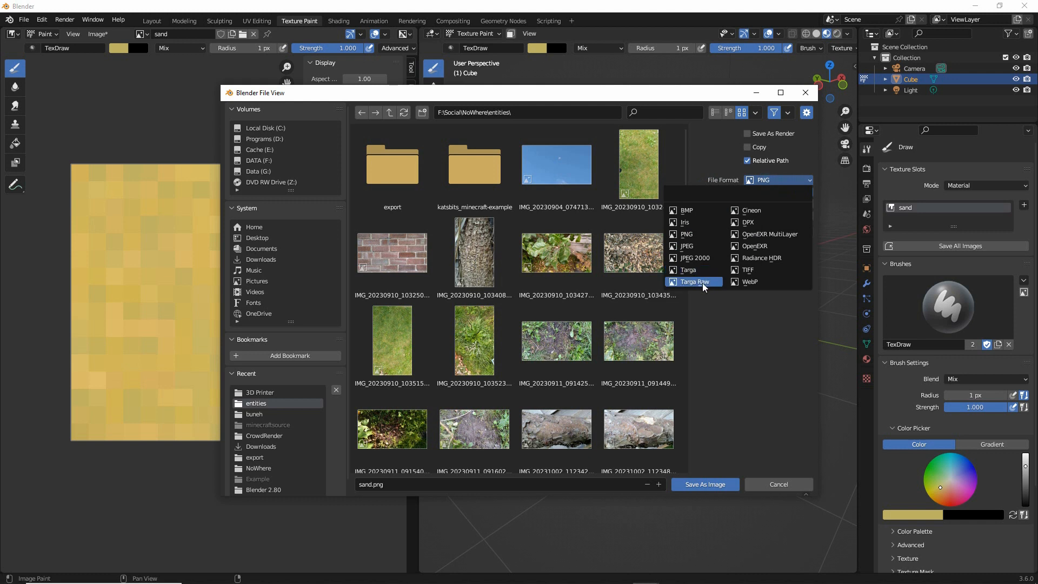
pyautogui.hotkey('ctrl', '2')
pyautogui.moveTo(676, 291); pyautogui.dragTo(709, 297)
pyautogui.moveTo(702, 210); pyautogui.dragTo(709, 209)
pyautogui.moveTo(760, 272); pyautogui.dragTo(778, 271)
pyautogui.press('Escape')
pyautogui.click(696, 281)
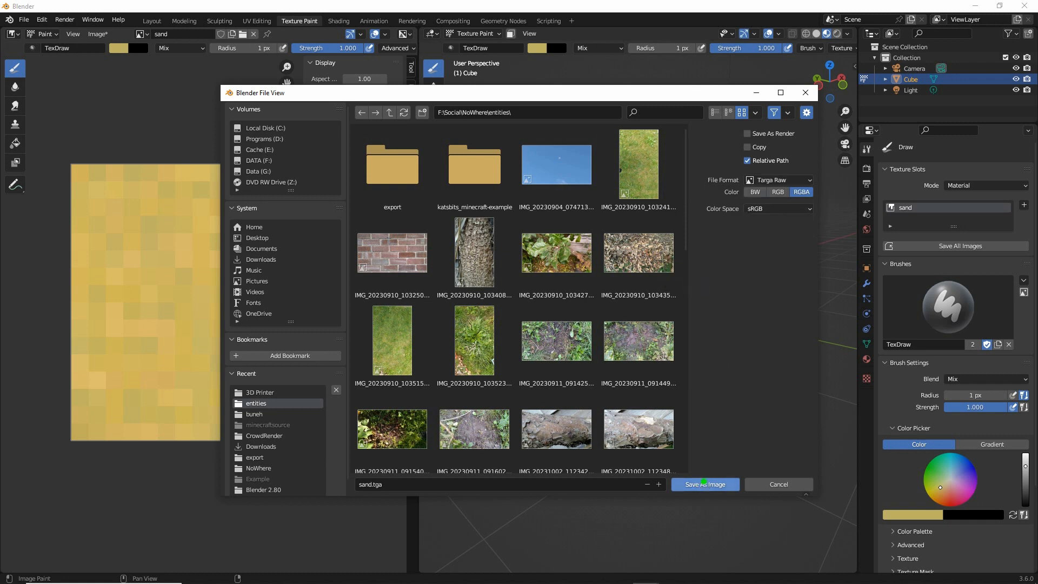
# Save the texture as sand.tga in the entities folder
pyautogui.moveTo(702, 467)
pyautogui.mouseDown()
pyautogui.moveTo(711, 511)
pyautogui.moveTo(702, 480)
pyautogui.mouseUp()
pyautogui.press('Escape')
pyautogui.click(704, 484)
# Inspect the sand texture on the cube from a distance and close up at several angles
pyautogui.moveTo(627, 302); pyautogui.dragTo(662, 348, button='middle')
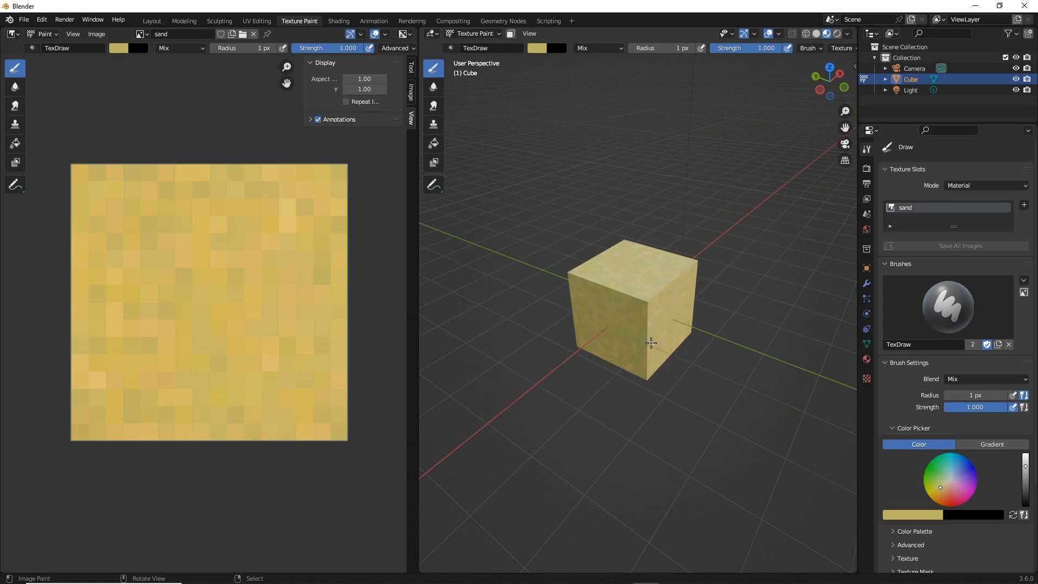
pyautogui.scroll(3, 650, 342)
pyautogui.moveTo(644, 351); pyautogui.dragTo(601, 250, button='middle')
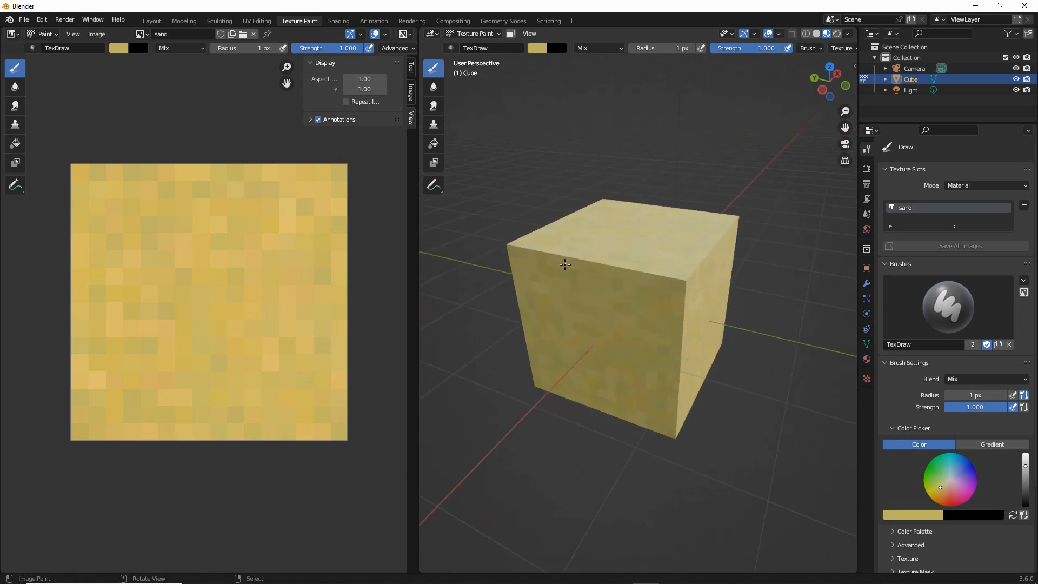
# In the Layout workspace, duplicate the sand cube and move the copy along positive X until it sits flush beside the original
pyautogui.click(151, 20)
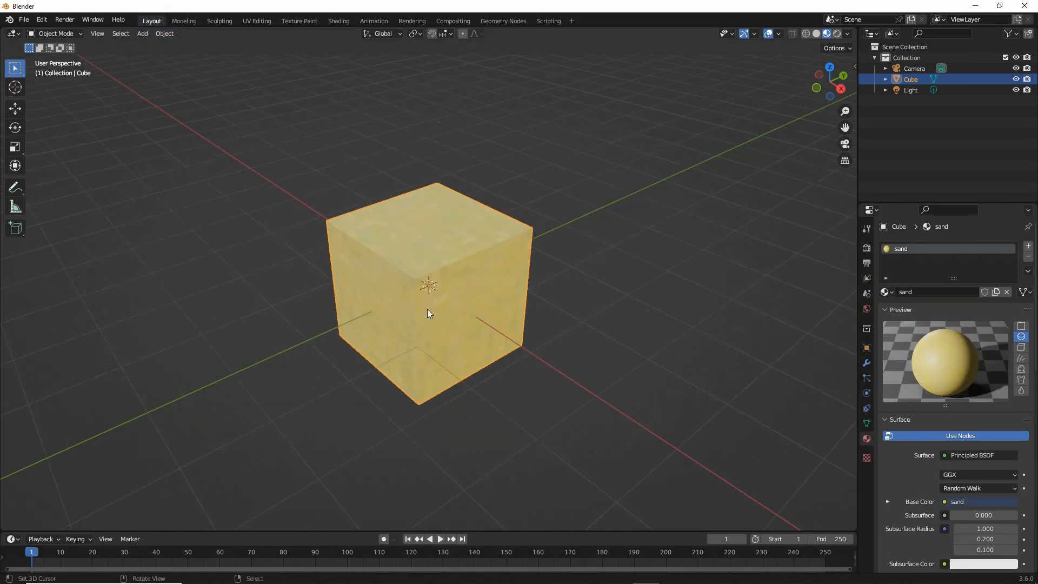
pyautogui.moveTo(385, 312); pyautogui.dragTo(436, 318, button='middle')
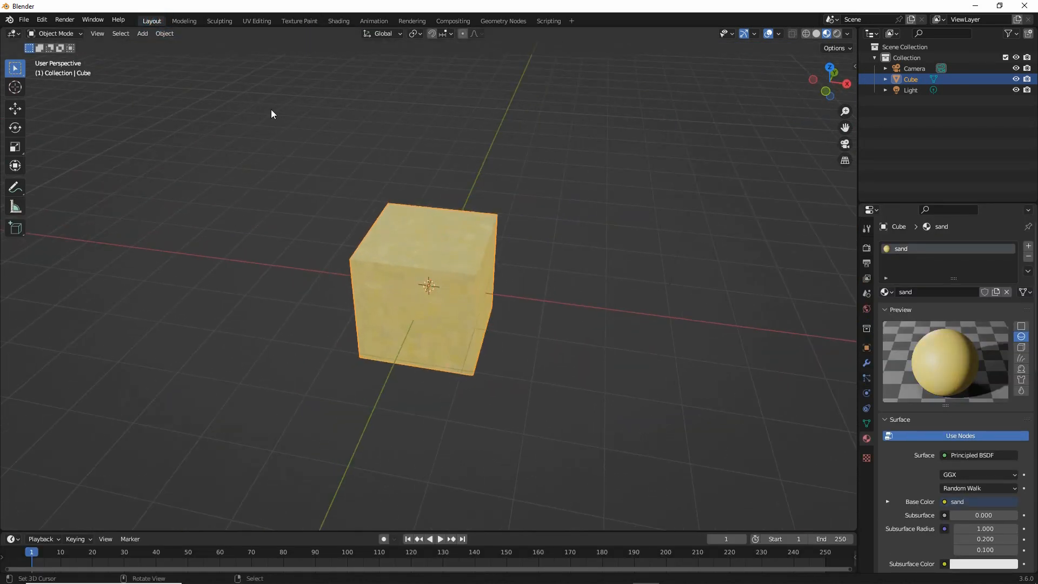
pyautogui.click(165, 33)
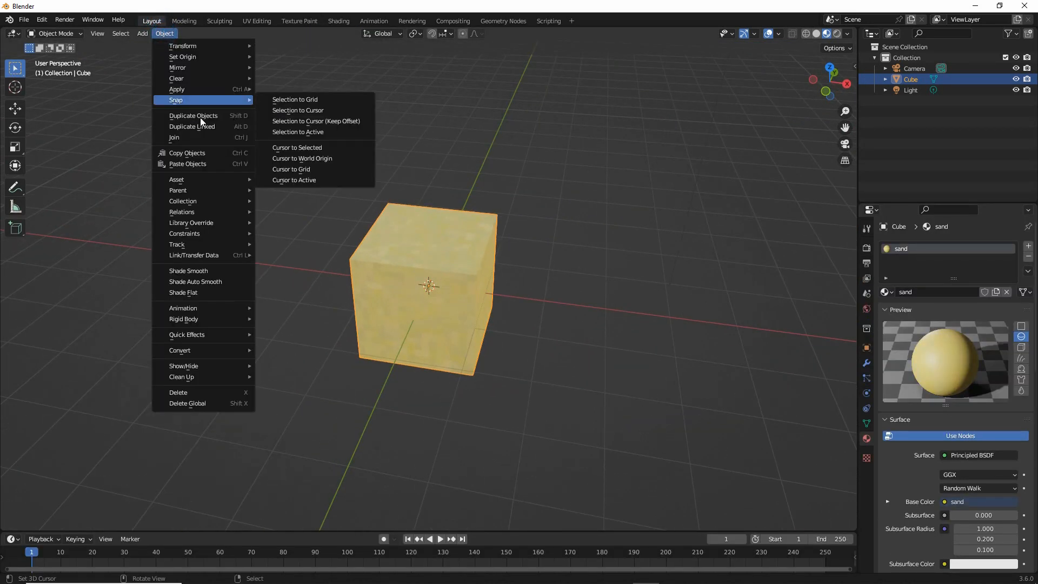
pyautogui.click(193, 116)
pyautogui.rightClick(365, 181)
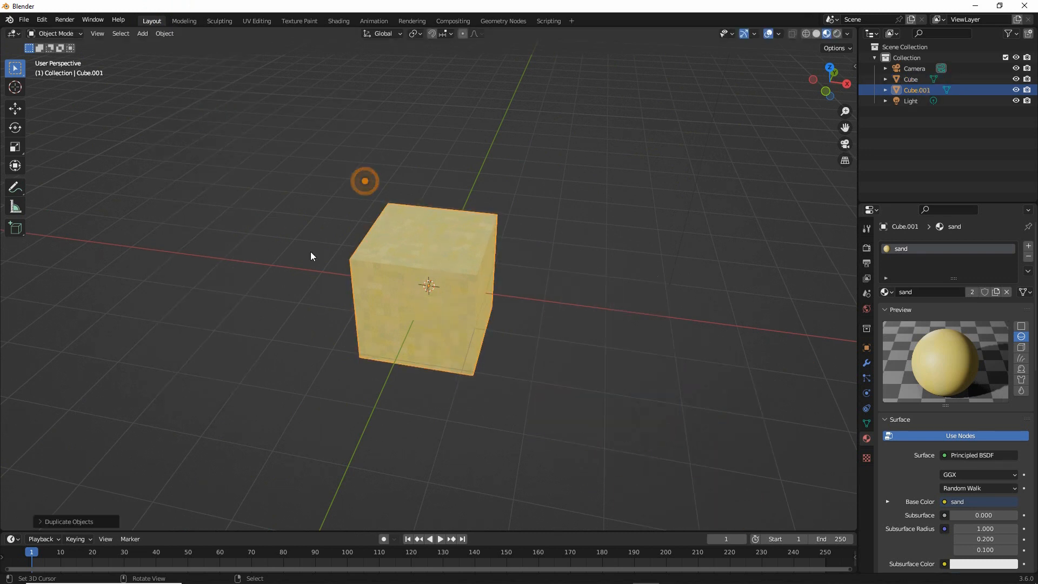
pyautogui.click(15, 108)
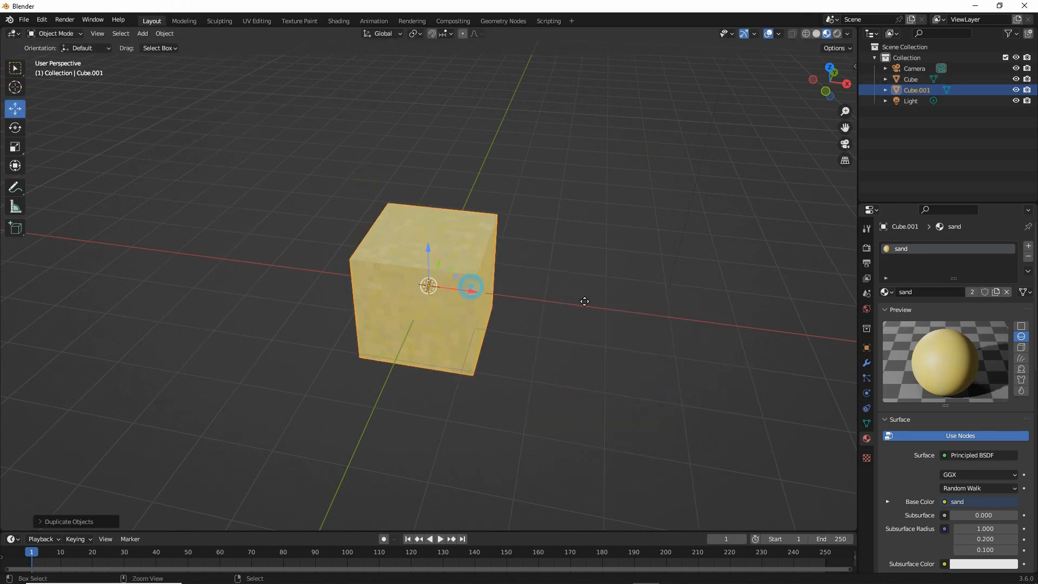
pyautogui.keyDown('ctrl'); pyautogui.moveTo(471, 288); pyautogui.dragTo(591, 303); pyautogui.keyUp('ctrl')
# Duplicate the original cube again and move the copy along negative X so it sits flush against the original's free side
pyautogui.click(467, 252)
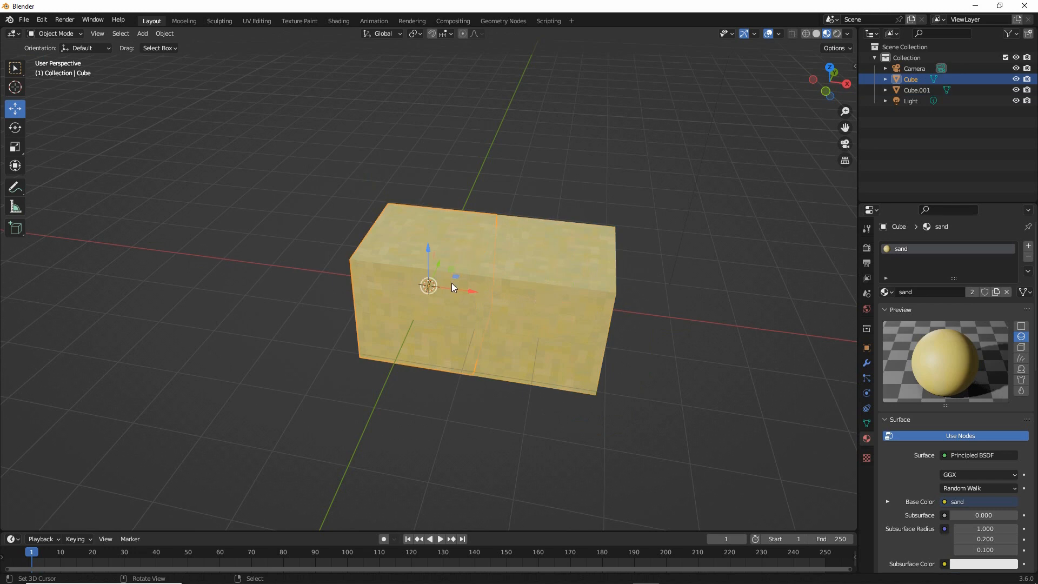
pyautogui.hotkey('shift', 'd')
pyautogui.rightClick(457, 297)
pyautogui.keyDown('ctrl'); pyautogui.moveTo(470, 290); pyautogui.dragTo(327, 272); pyautogui.keyUp('ctrl')
# Duplicate all three cubes in the row, move the copies one cube width along negative Y, and deselect everything
pyautogui.moveTo(368, 306); pyautogui.dragTo(326, 309, button='middle')
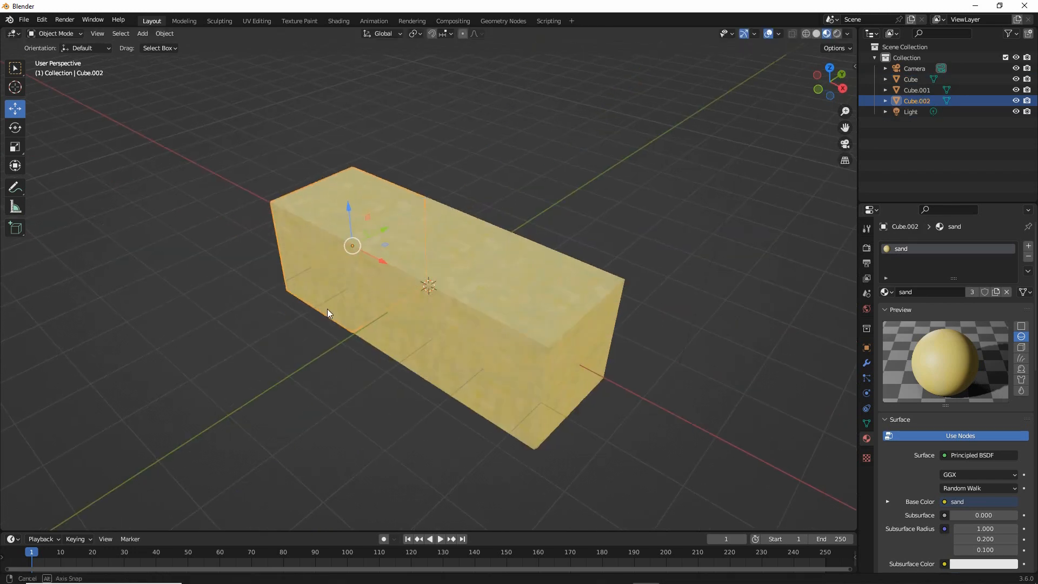
pyautogui.keyDown('shift'); pyautogui.rightClick(404, 258); pyautogui.keyUp('shift')
pyautogui.keyDown('shift'); pyautogui.rightClick(515, 279); pyautogui.keyUp('shift')
pyautogui.hotkey('shift', 'd')
pyautogui.rightClick(479, 230)
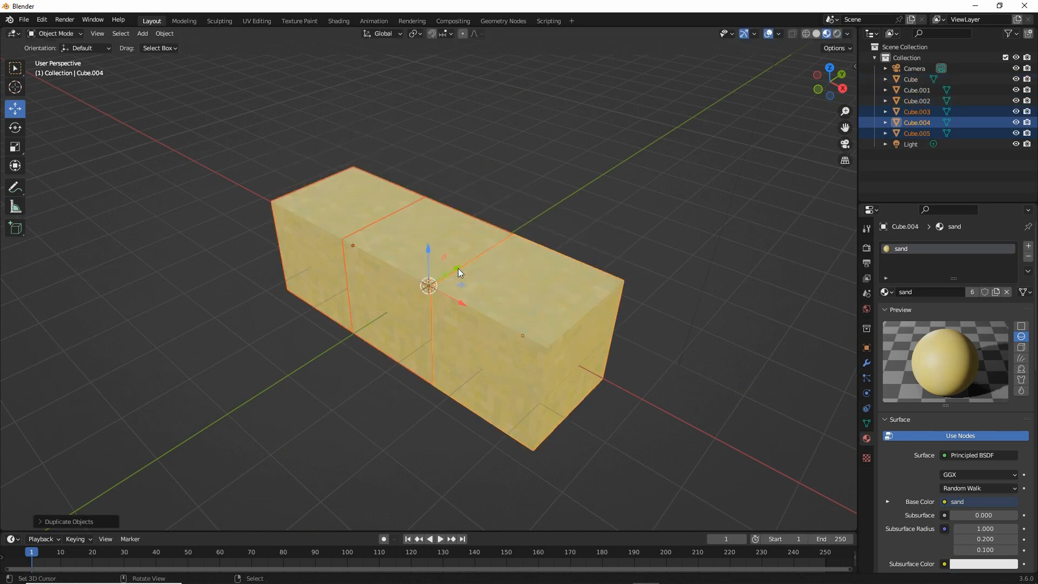
pyautogui.keyDown('ctrl'); pyautogui.moveTo(457, 267); pyautogui.dragTo(338, 340); pyautogui.keyUp('ctrl')
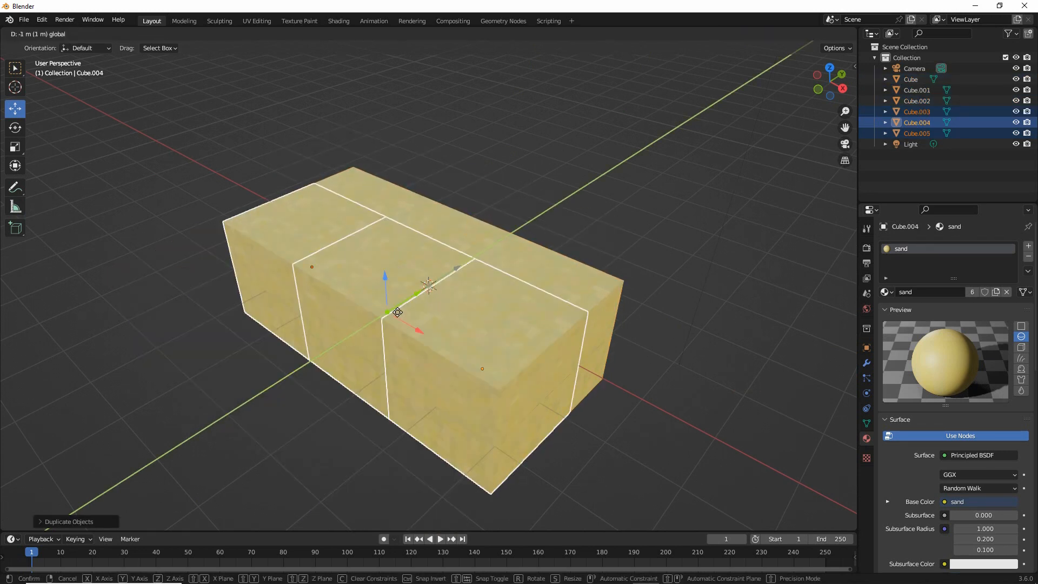
pyautogui.click(426, 313)
pyautogui.hotkey('alt', 'a')
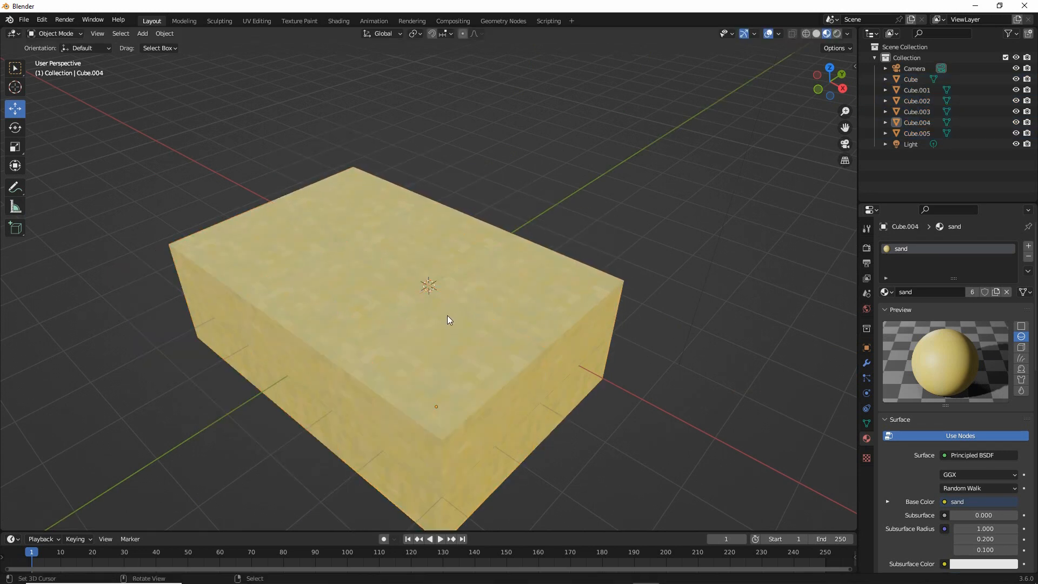
pyautogui.moveTo(447, 315); pyautogui.dragTo(486, 330, button='middle')
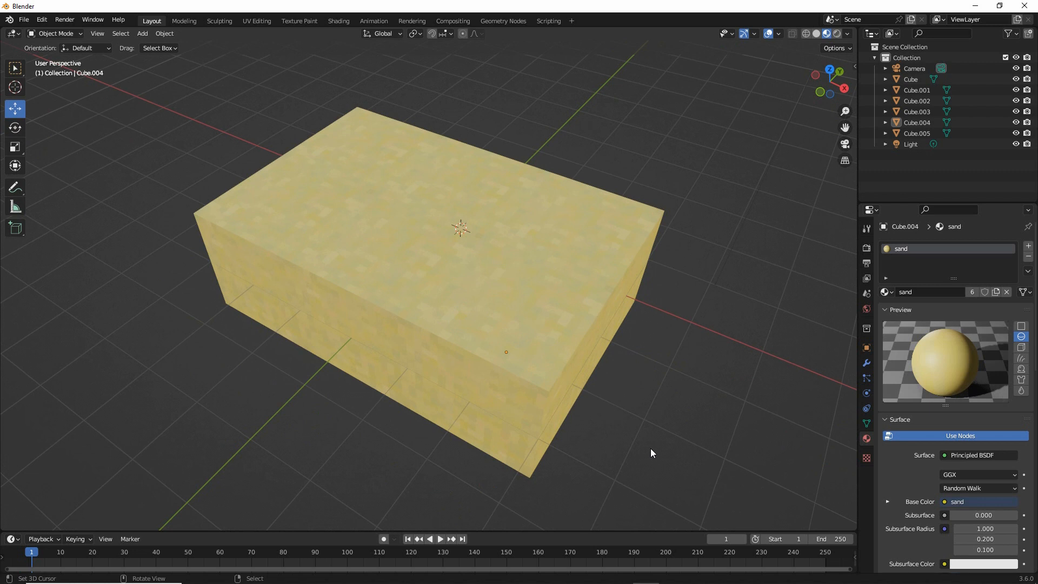